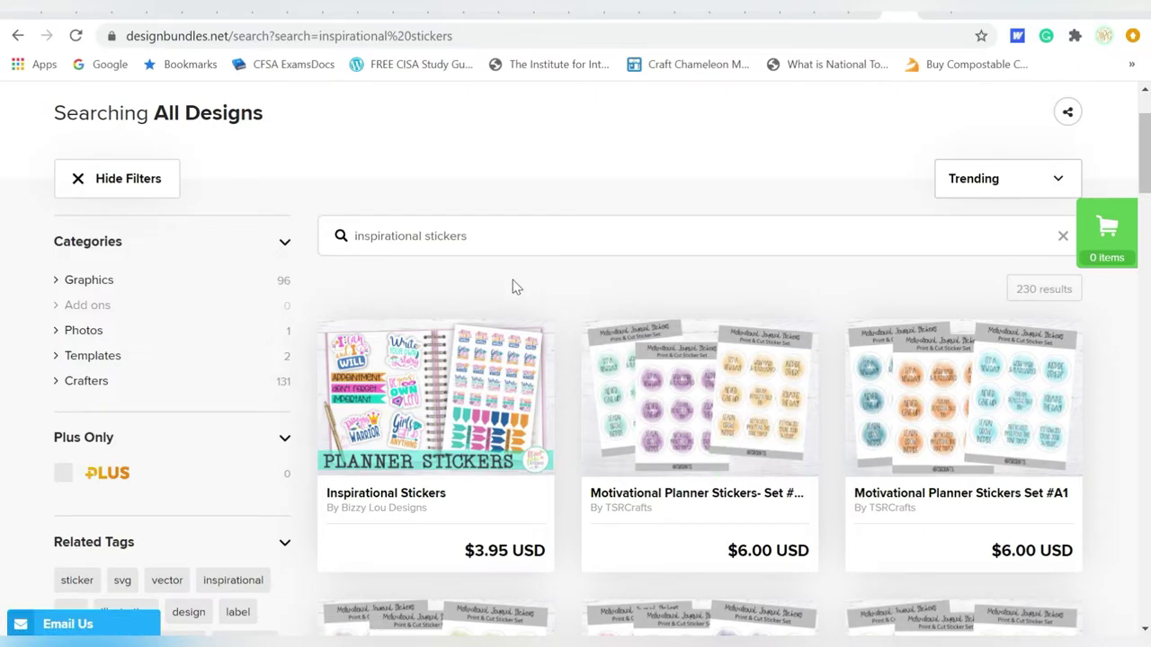
# - Add the Inspirational Stickers design to the Design Bundles cart
pyautogui.click(411, 376)
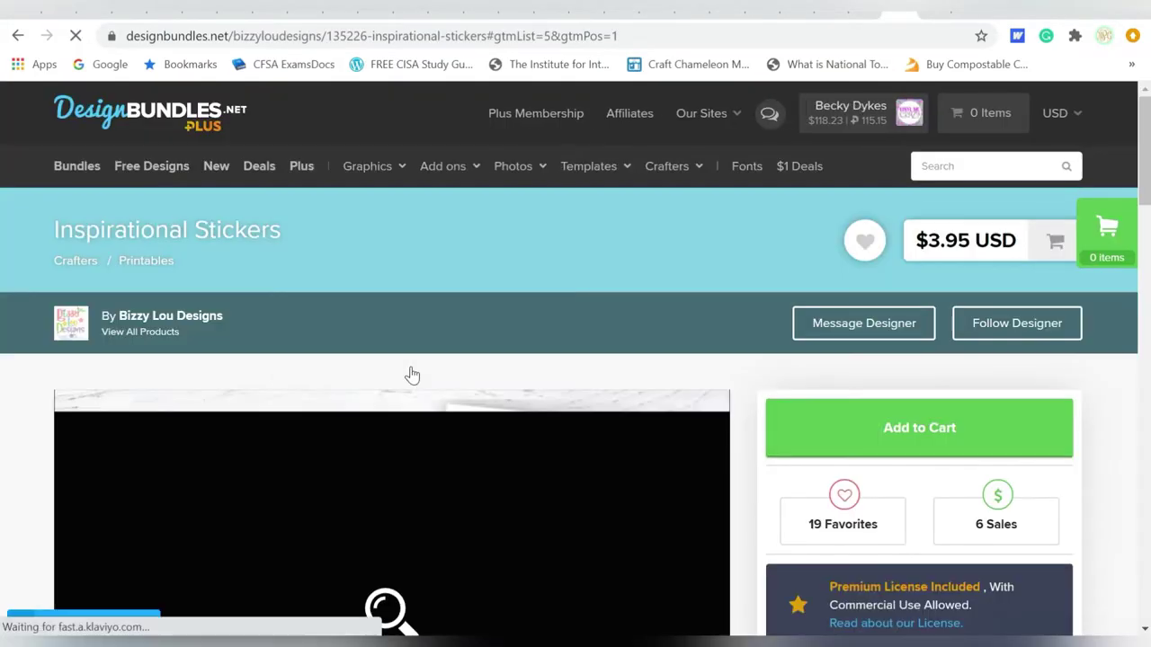
pyautogui.scroll(-3, 1147, 157)
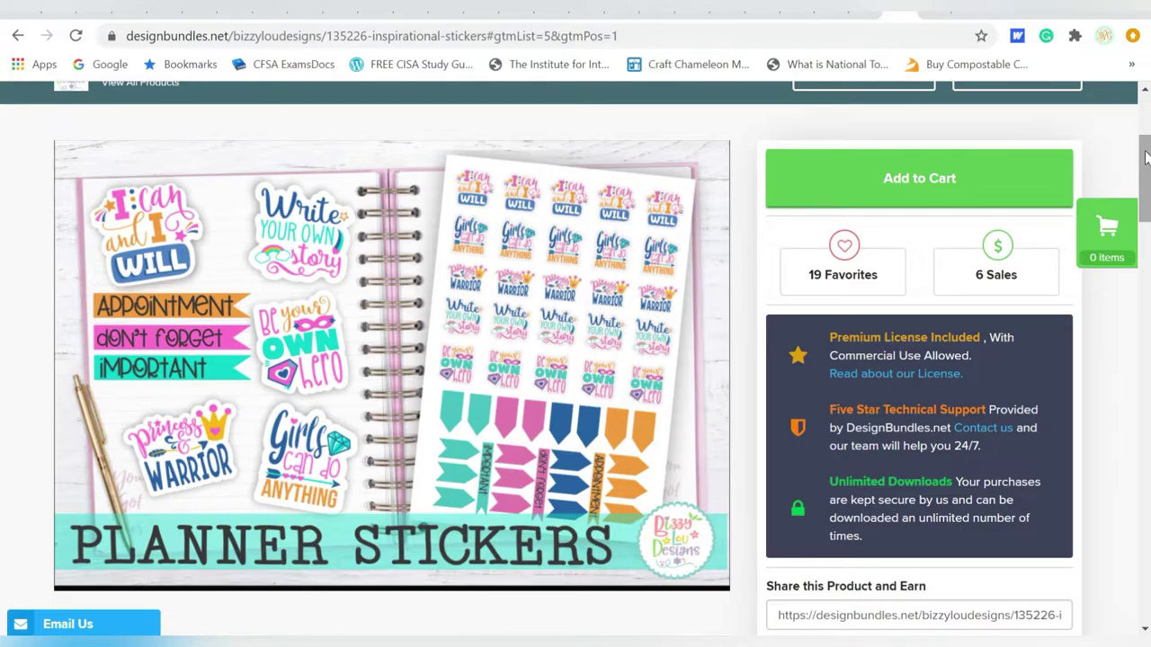
pyautogui.click(975, 175)
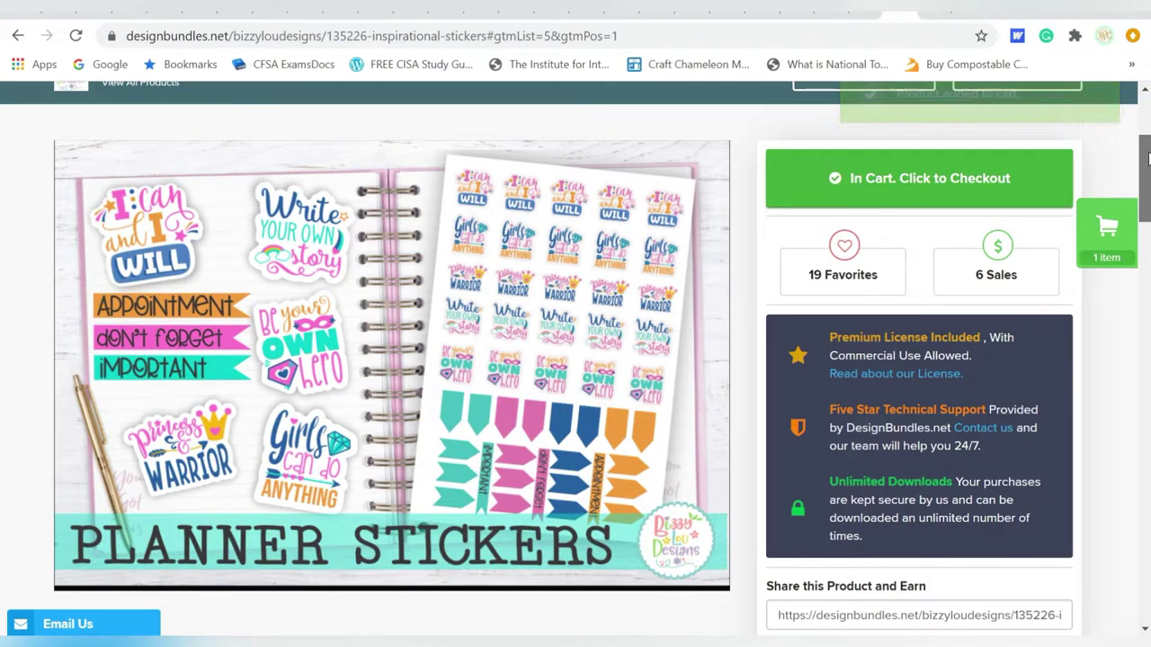
pyautogui.moveTo(1146, 155); pyautogui.dragTo(1147, 222)
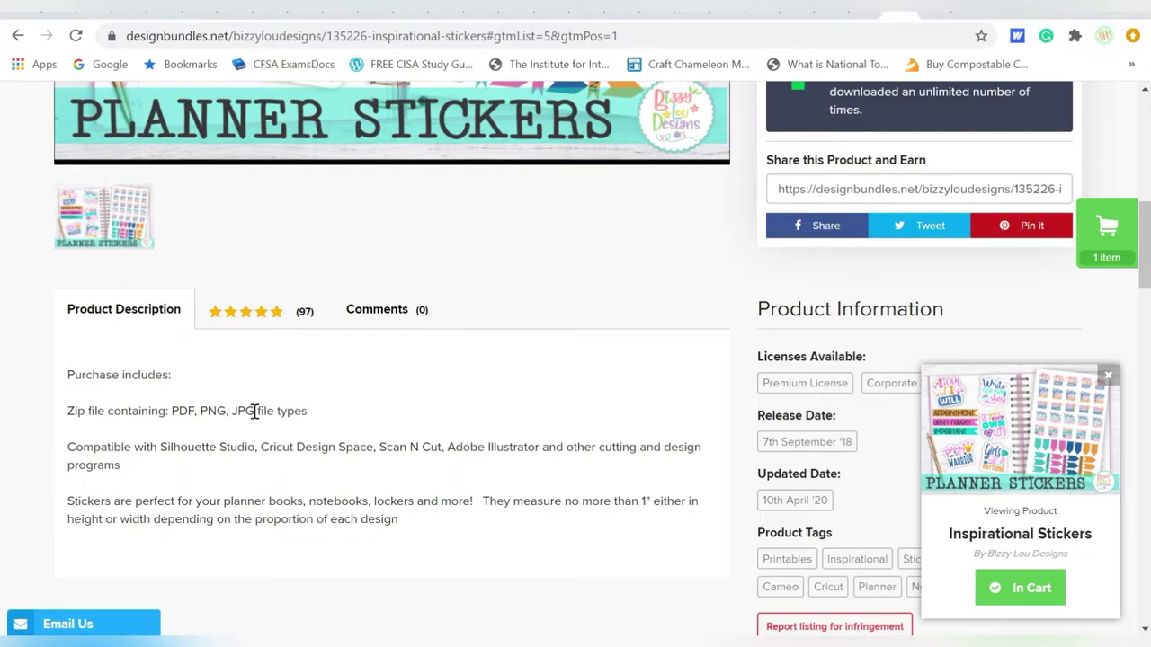
# - Check out with store credit and list the Girl Power.zip file for download
pyautogui.scroll(1, 989, 260)
pyautogui.click(1107, 230)
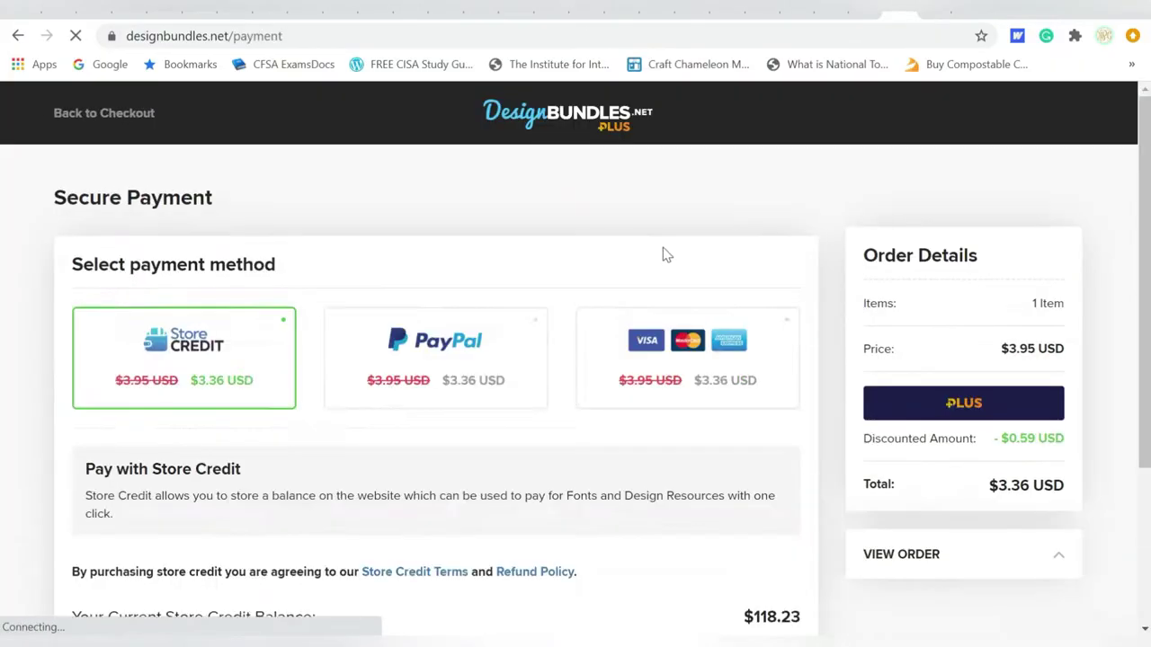
pyautogui.scroll(-3, 663, 252)
pyautogui.click(267, 467)
pyautogui.click(519, 404)
pyautogui.scroll(-3, 1025, 221)
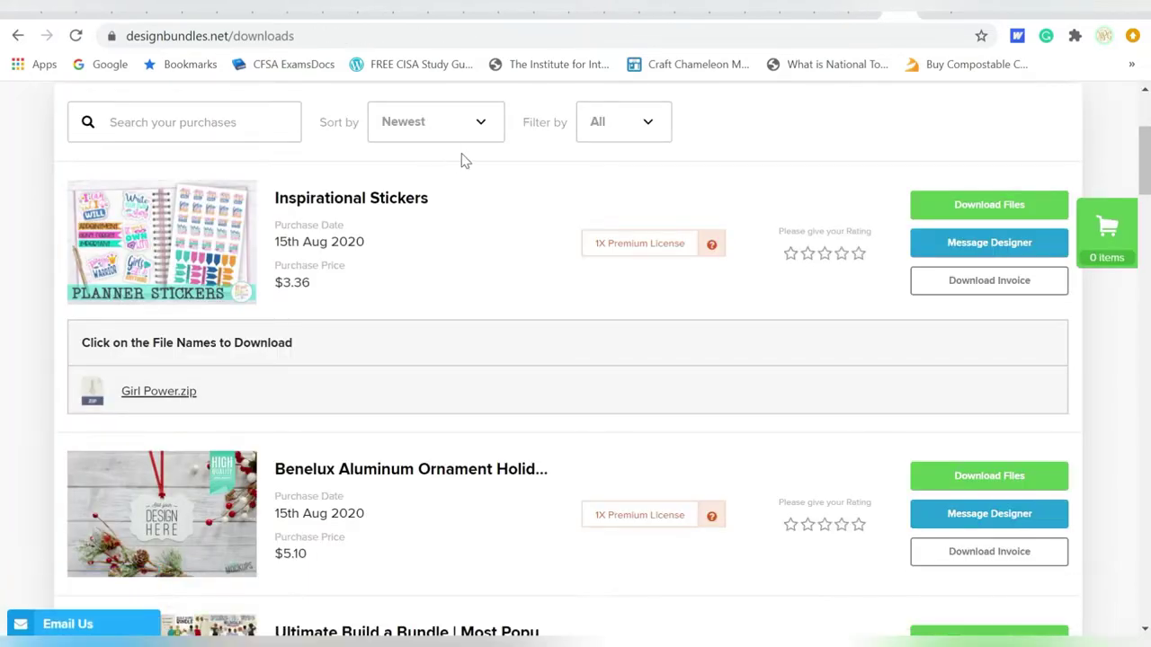
# - Extract all of Girl Power.zip into the Downloads\Girl Power folder
pyautogui.click(397, 23)
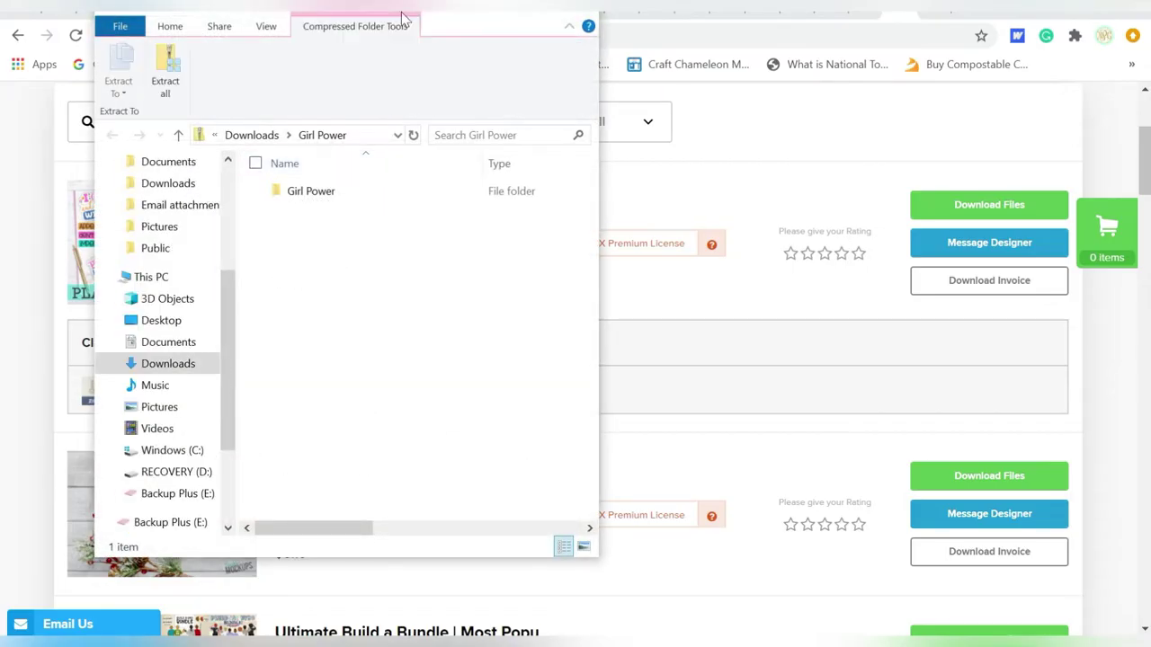
pyautogui.moveTo(435, 20); pyautogui.dragTo(531, 60)
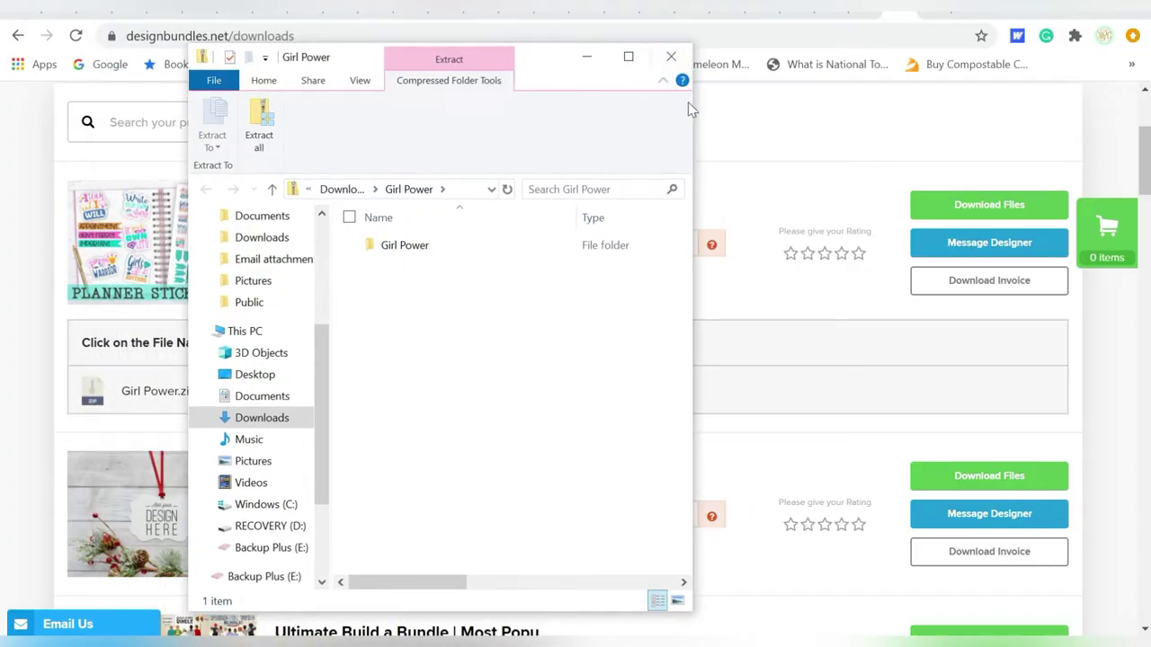
pyautogui.click(259, 124)
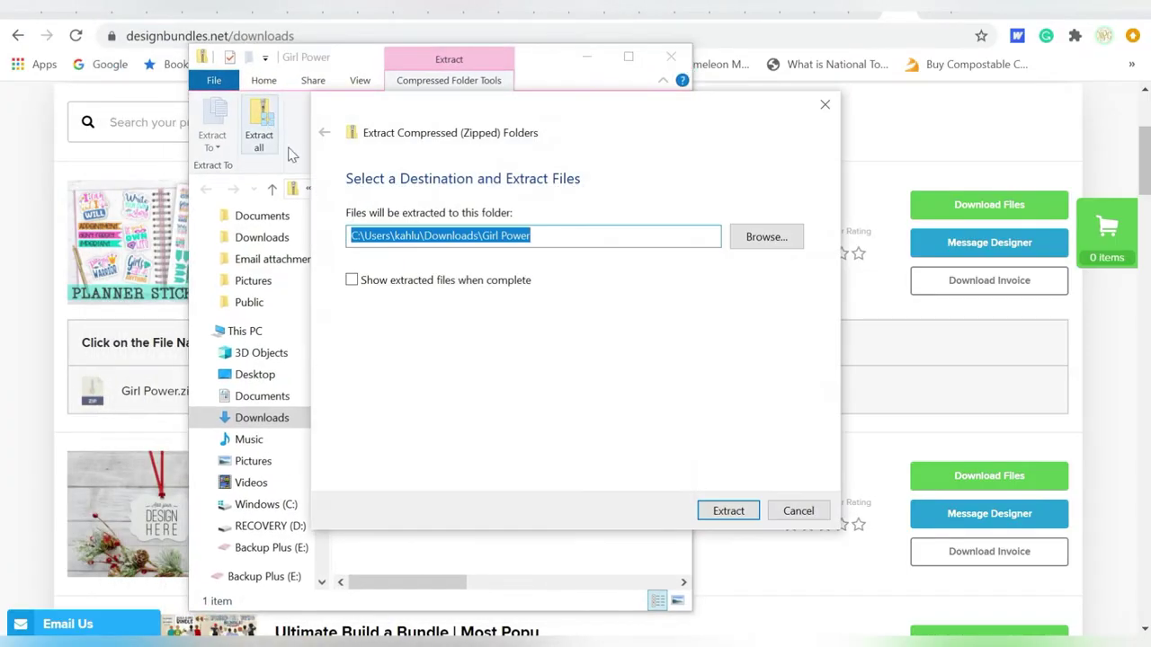
pyautogui.click(729, 510)
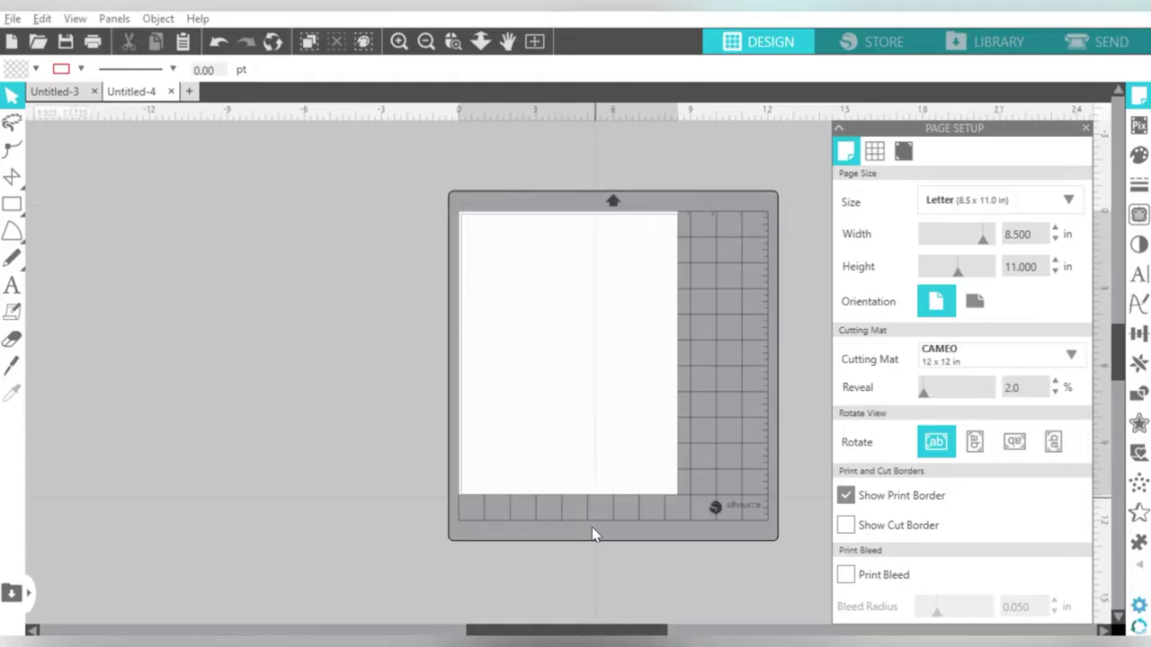
# - Turn on Show Cut Border for the Letter page under Print and Cut Borders
pyautogui.moveTo(547, 628); pyautogui.dragTo(558, 631)
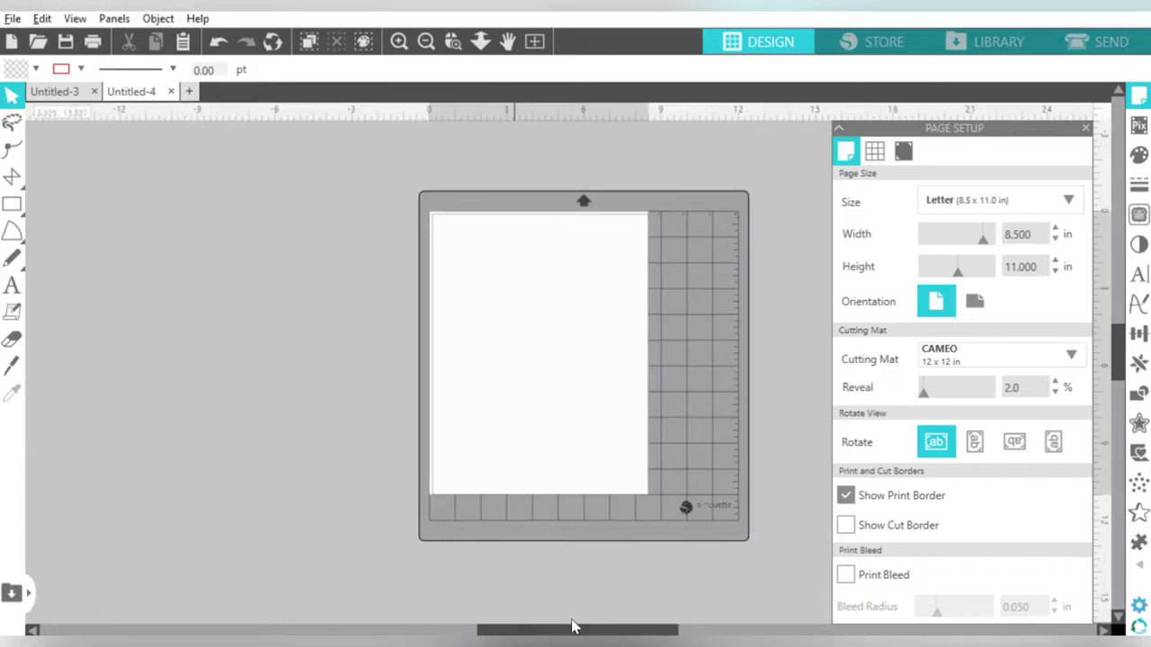
pyautogui.click(877, 530)
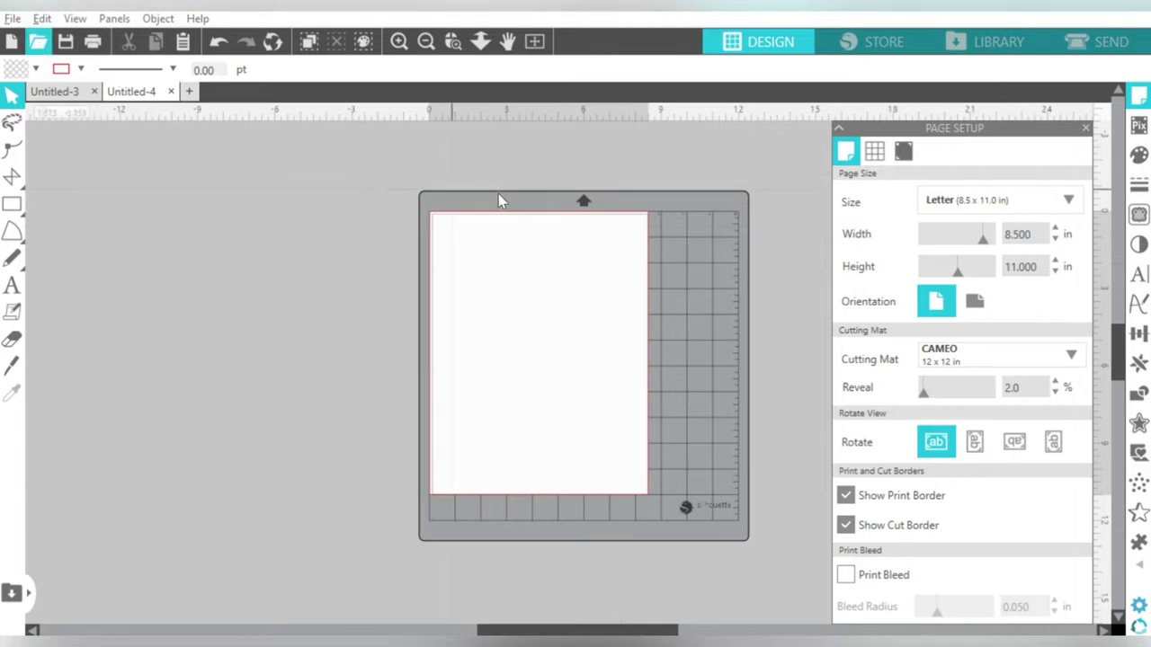
pyautogui.click(14, 19)
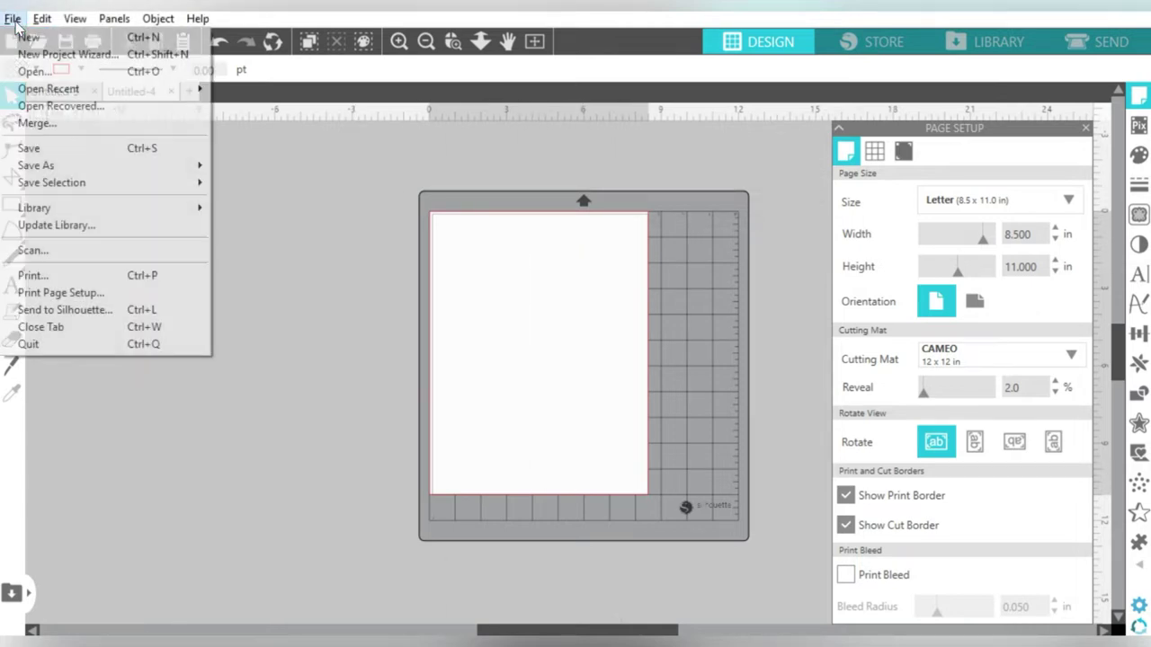
# - Apply the Brother HL-3170CDW series Printer in the print settings and close them without printing
pyautogui.click(51, 276)
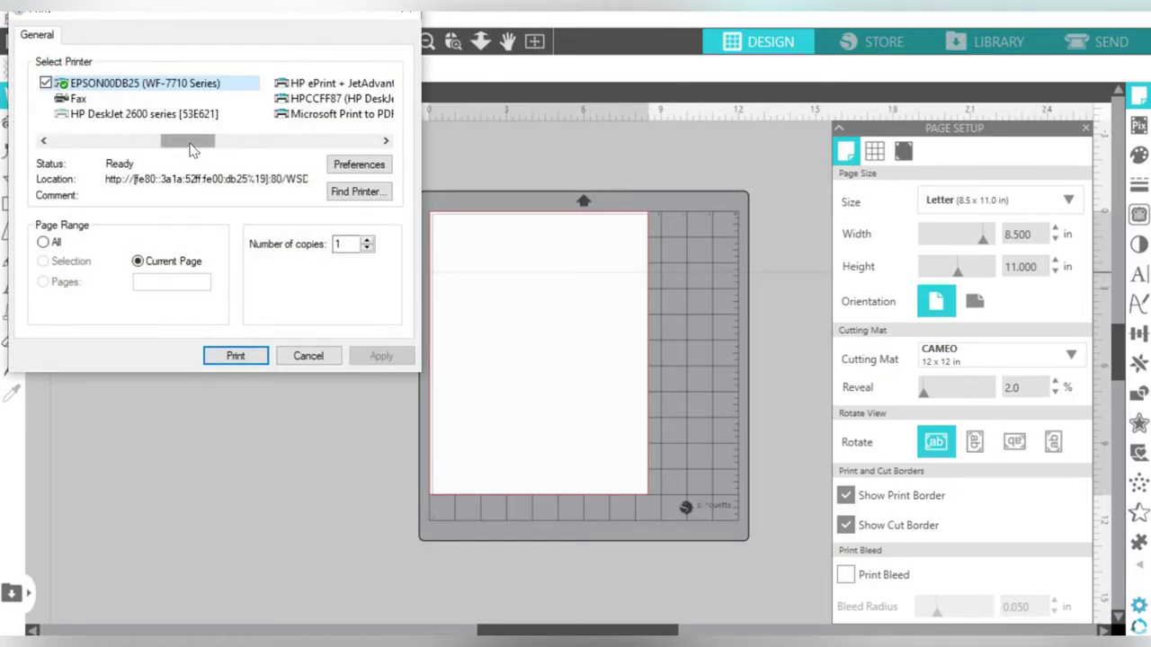
pyautogui.moveTo(189, 150); pyautogui.dragTo(81, 146)
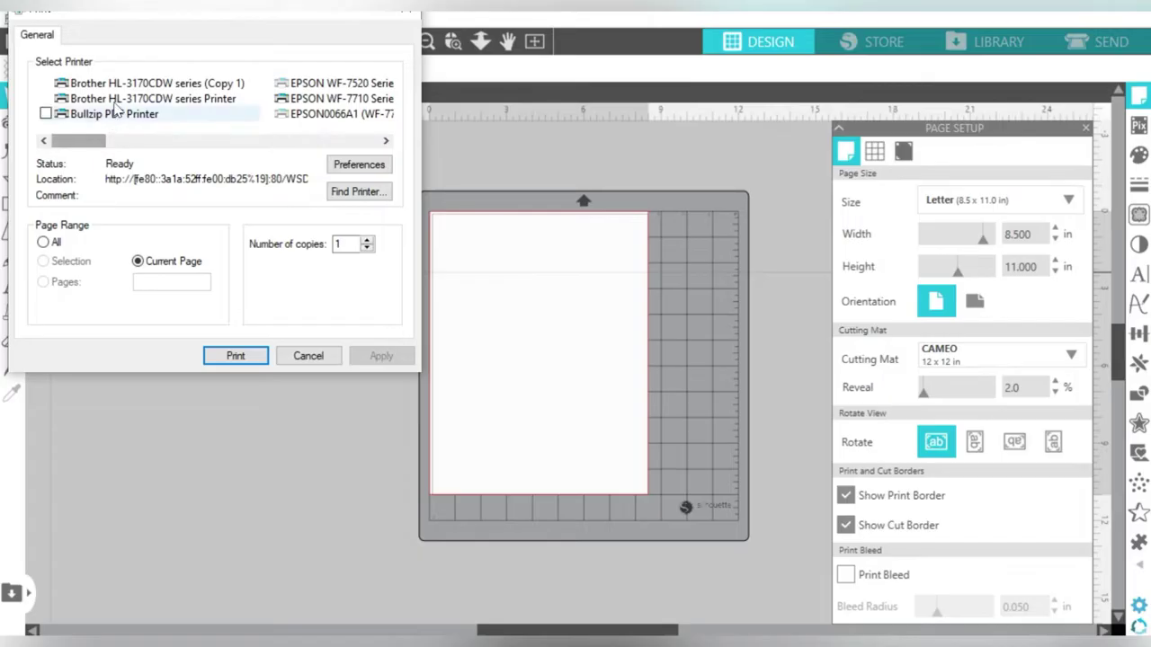
pyautogui.click(148, 99)
pyautogui.click(380, 356)
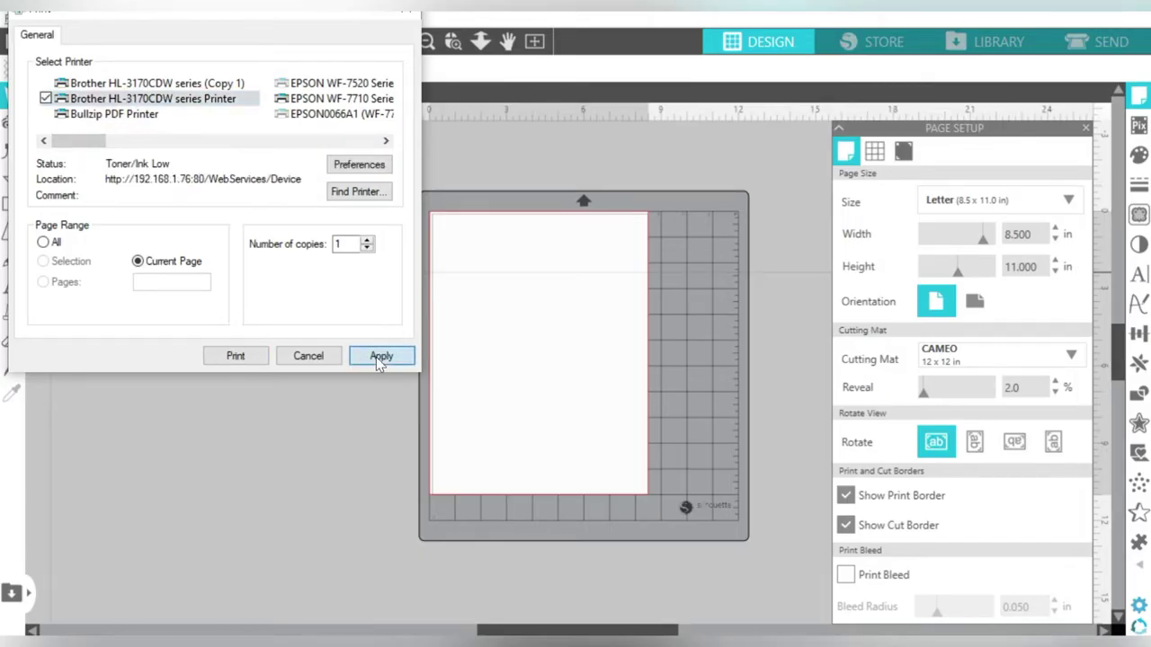
pyautogui.click(317, 357)
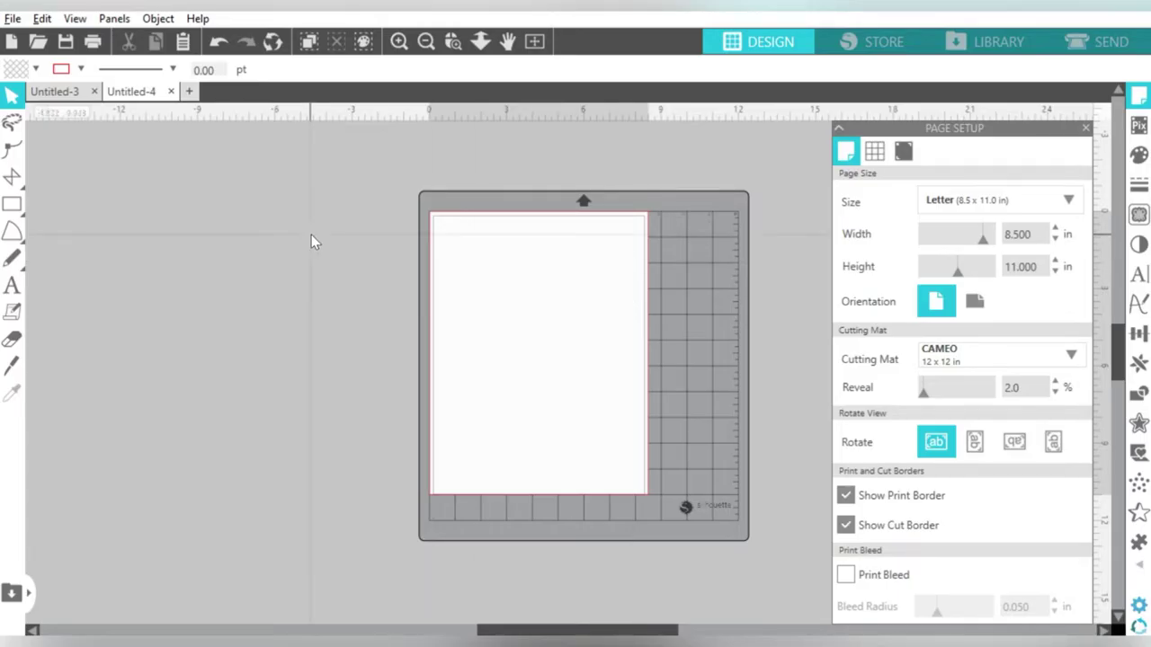
# - Merge the Girl Power PNG from Downloads\Girl Power\Girl Power into the design
pyautogui.click(12, 18)
pyautogui.click(37, 122)
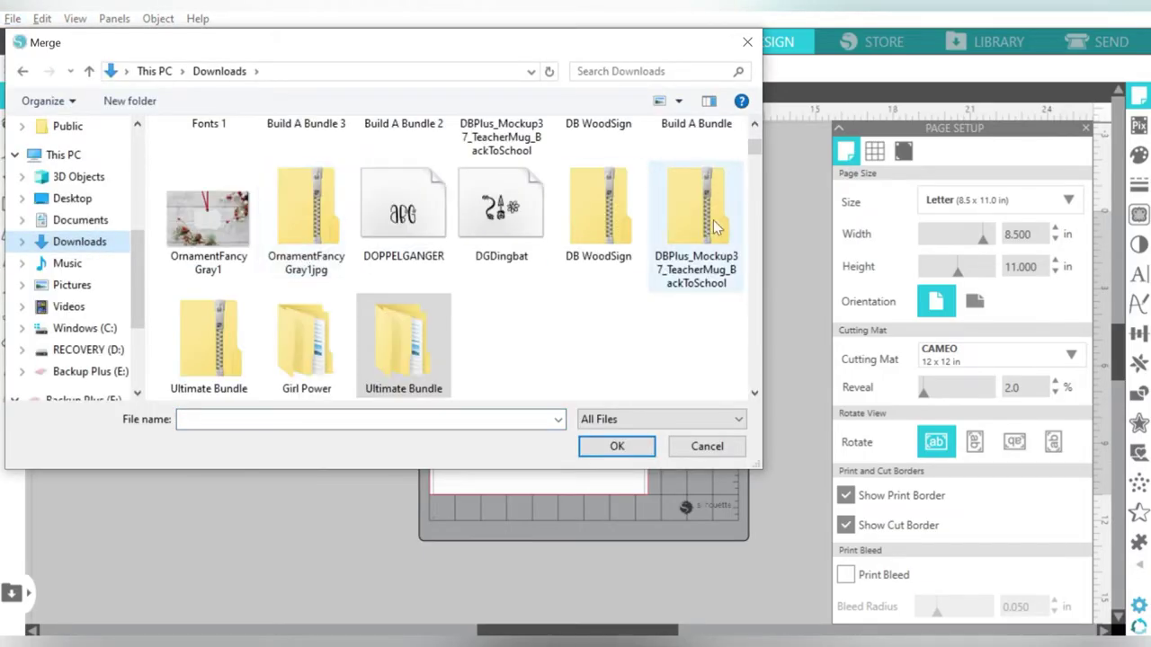
pyautogui.doubleClick(325, 352)
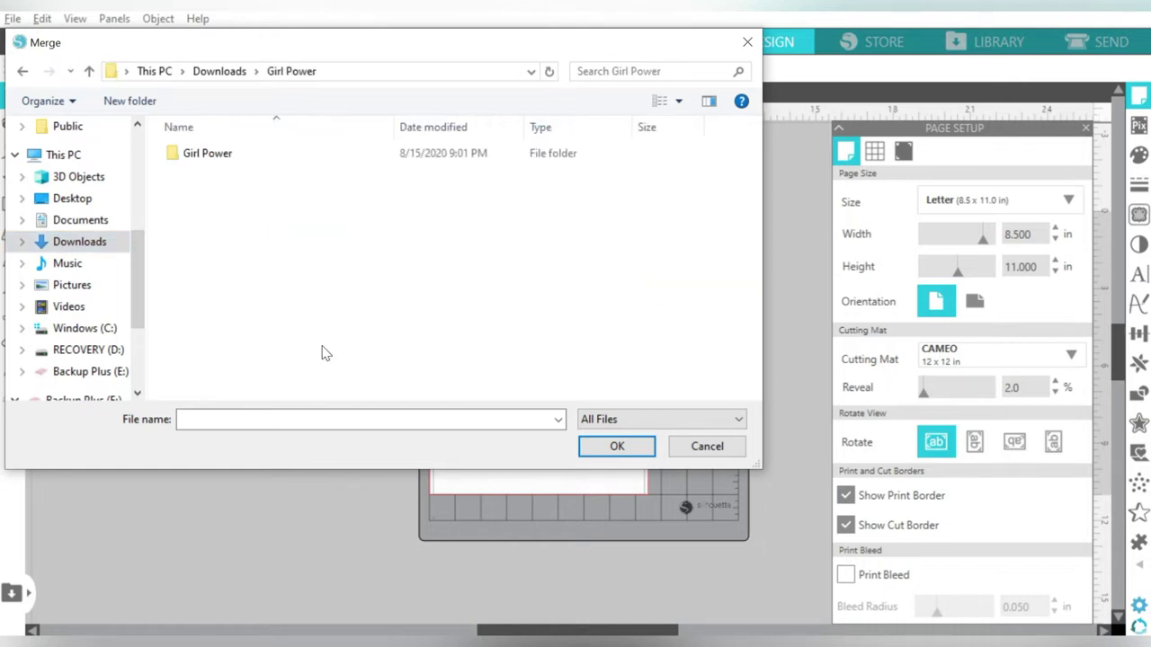
pyautogui.doubleClick(252, 157)
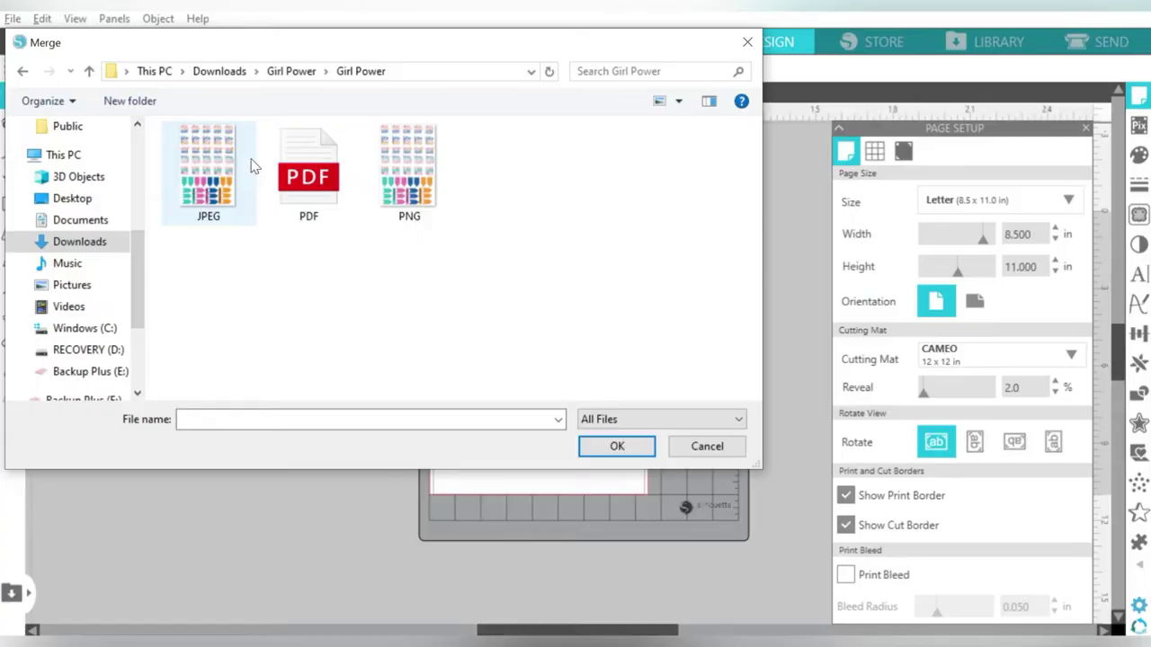
pyautogui.doubleClick(413, 158)
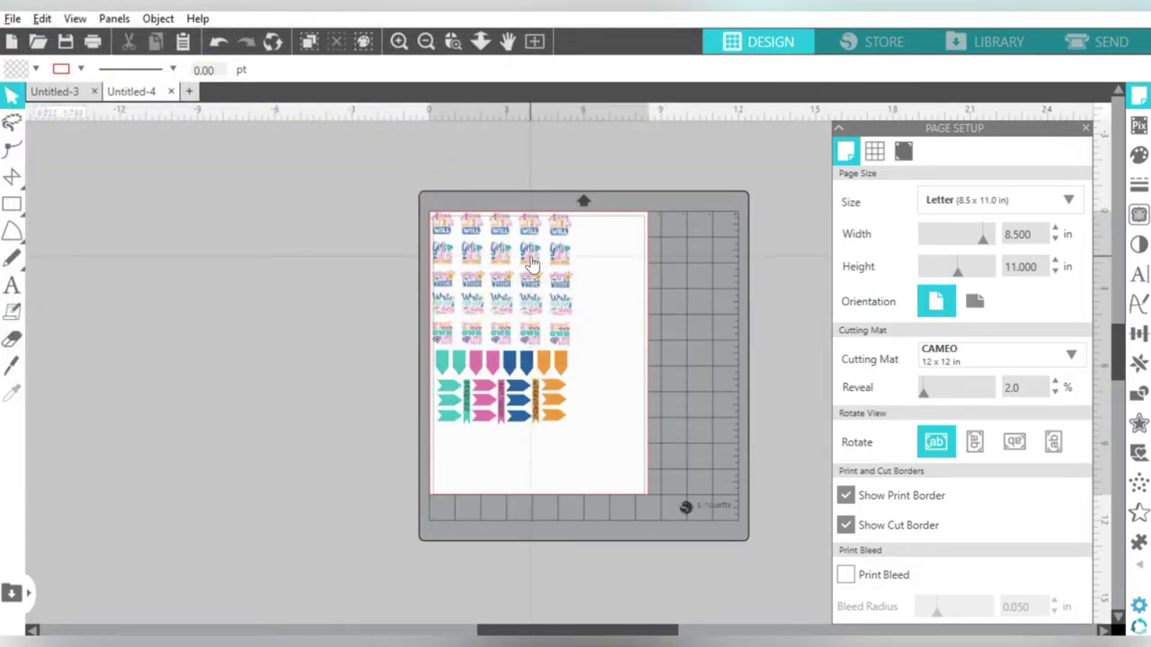
pyautogui.moveTo(531, 257); pyautogui.dragTo(381, 204)
# - Scale the sheet to about 11.2 x 16.5 in, set Tool 1 to Cut, and shift it left
pyautogui.moveTo(438, 383); pyautogui.dragTo(683, 523)
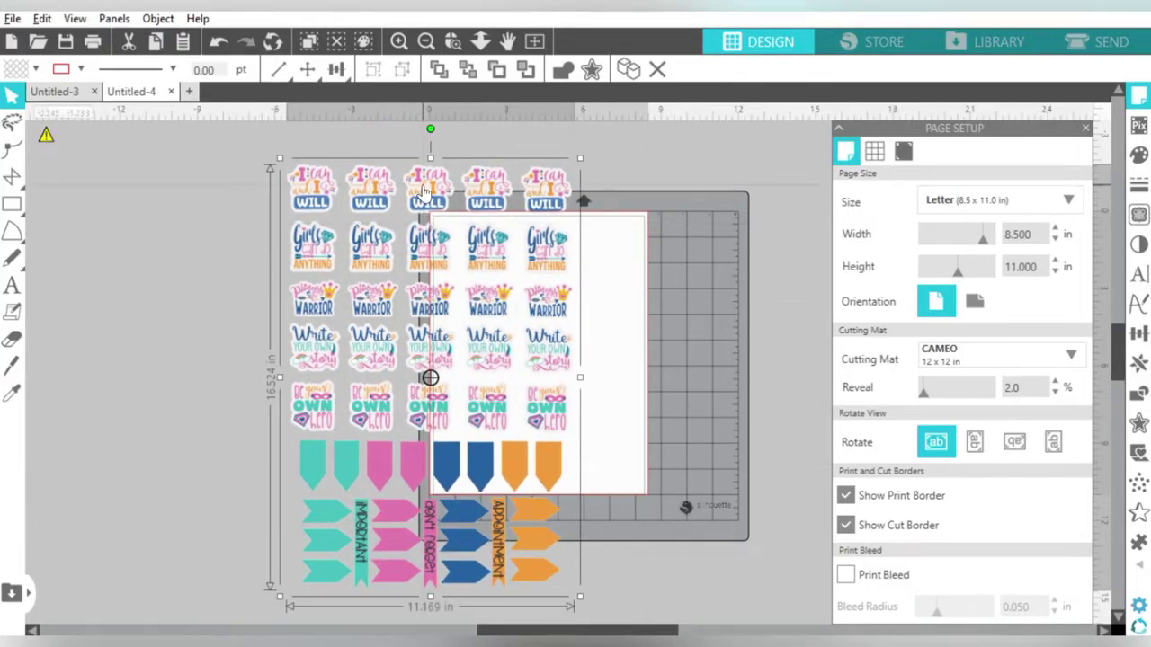
pyautogui.moveTo(424, 194); pyautogui.dragTo(580, 253)
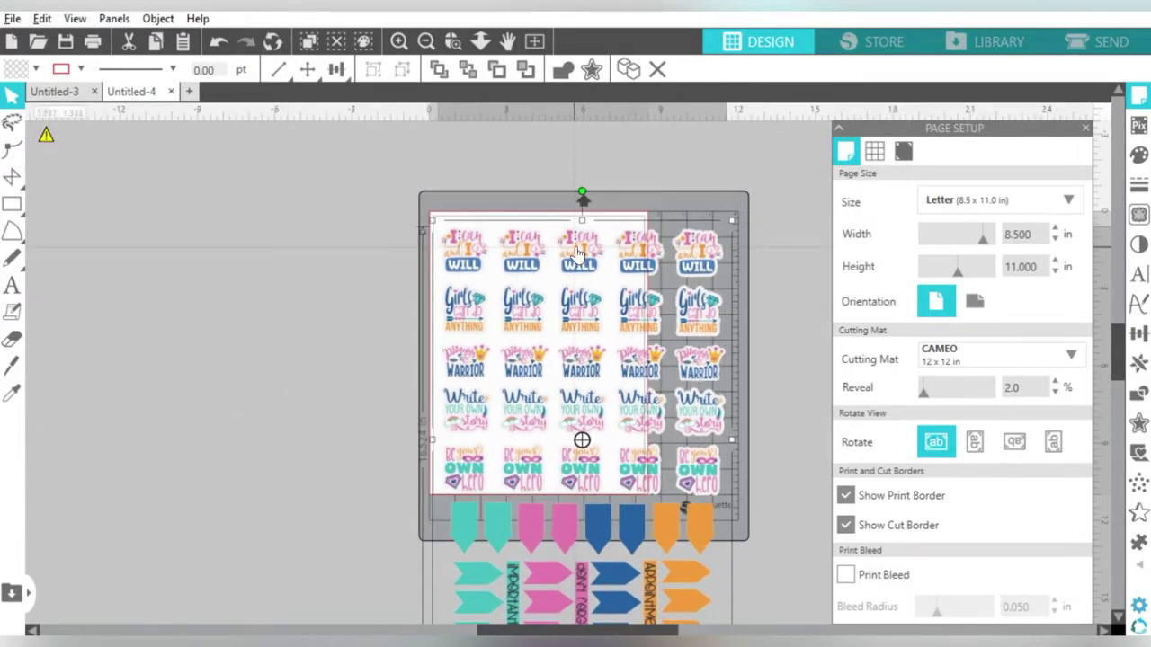
pyautogui.click(1088, 43)
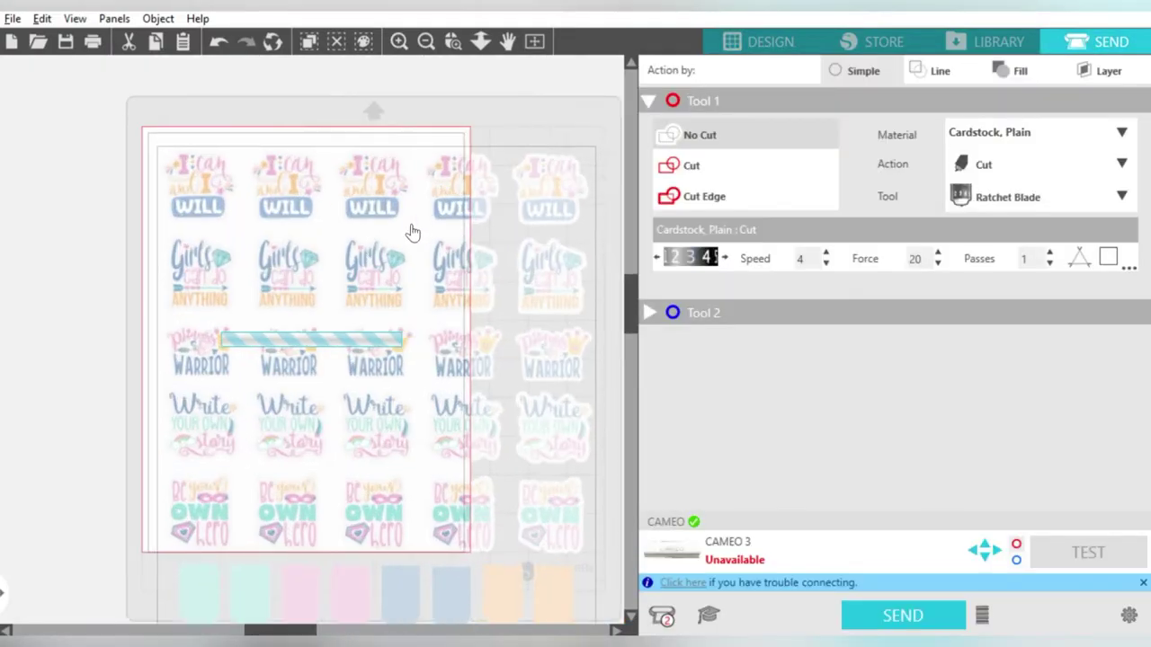
pyautogui.click(695, 169)
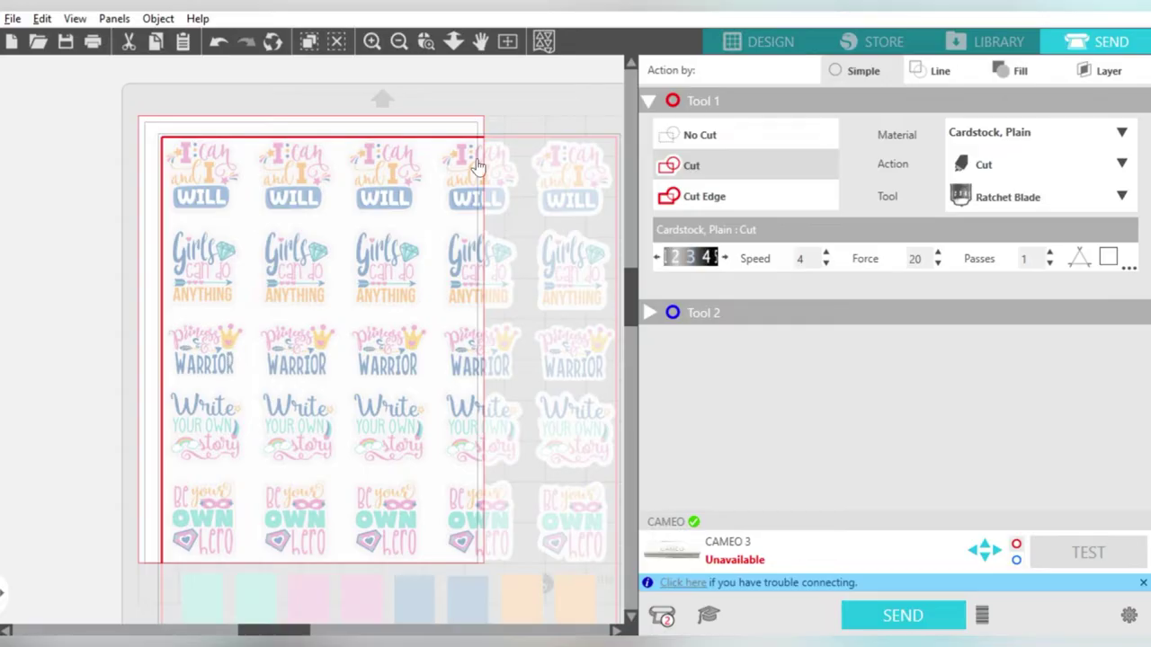
pyautogui.click(742, 52)
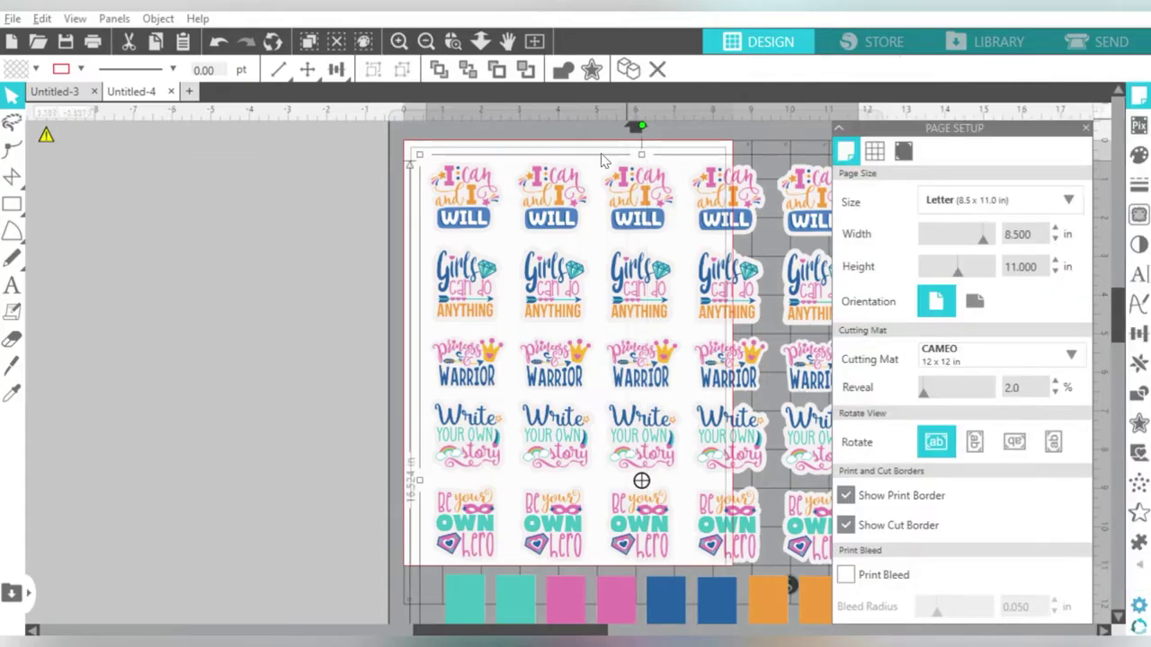
pyautogui.moveTo(550, 185); pyautogui.dragTo(368, 180)
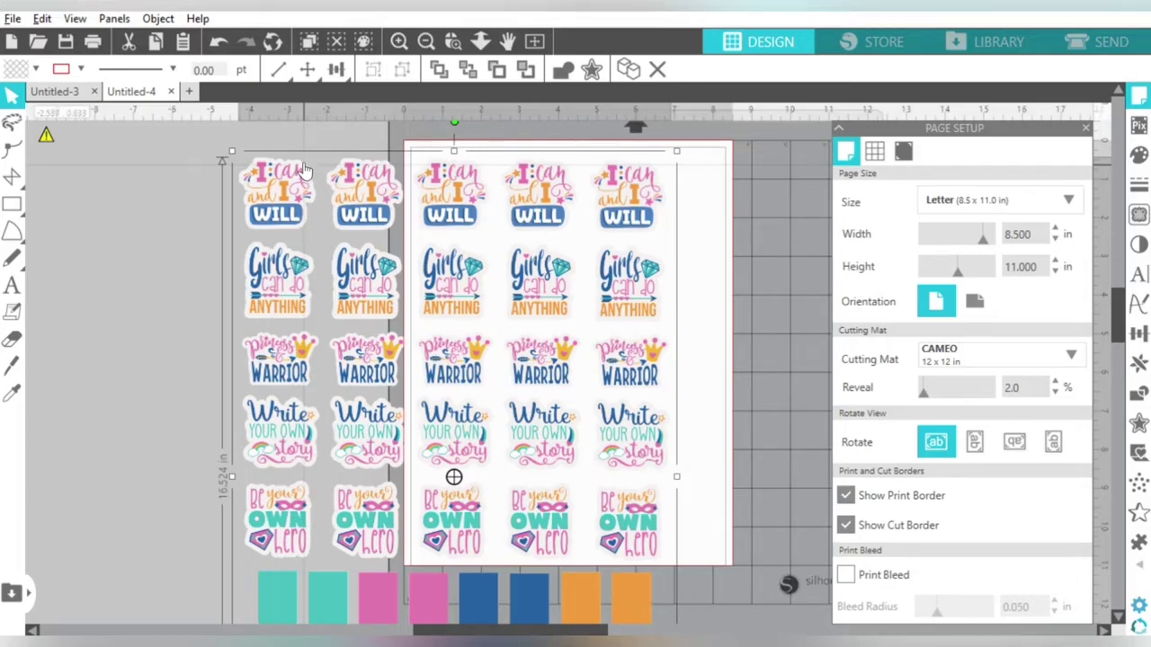
# - Draw a tall rectangle over the leftmost column of stickers
pyautogui.click(452, 40)
pyautogui.moveTo(233, 158); pyautogui.dragTo(344, 228)
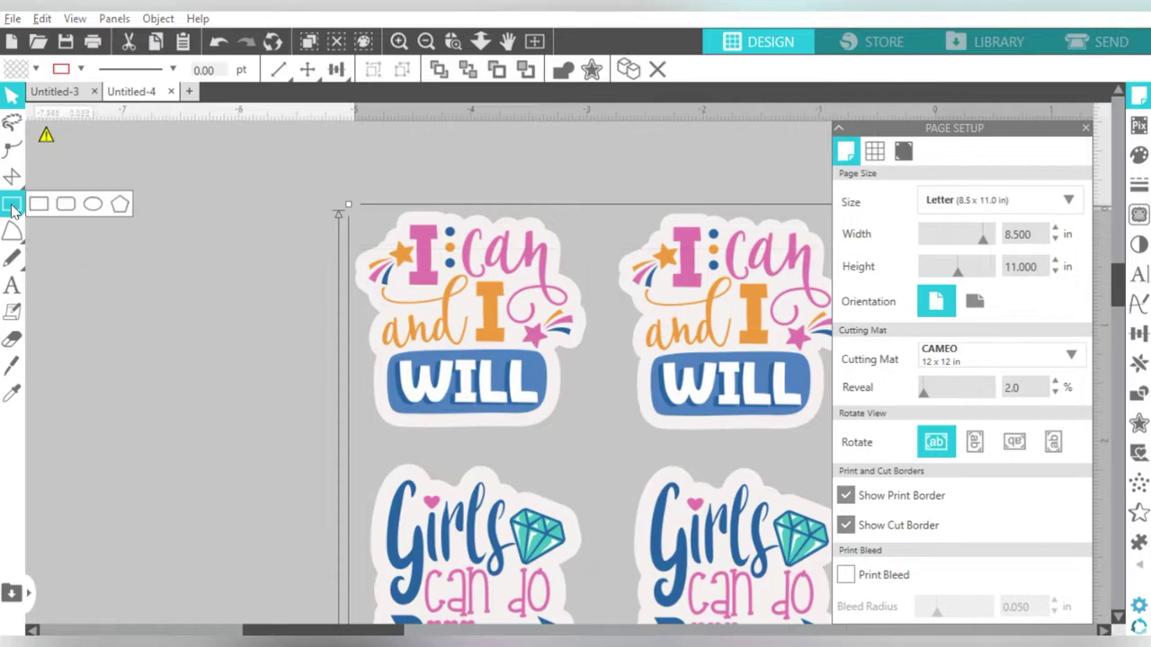
pyautogui.click(38, 204)
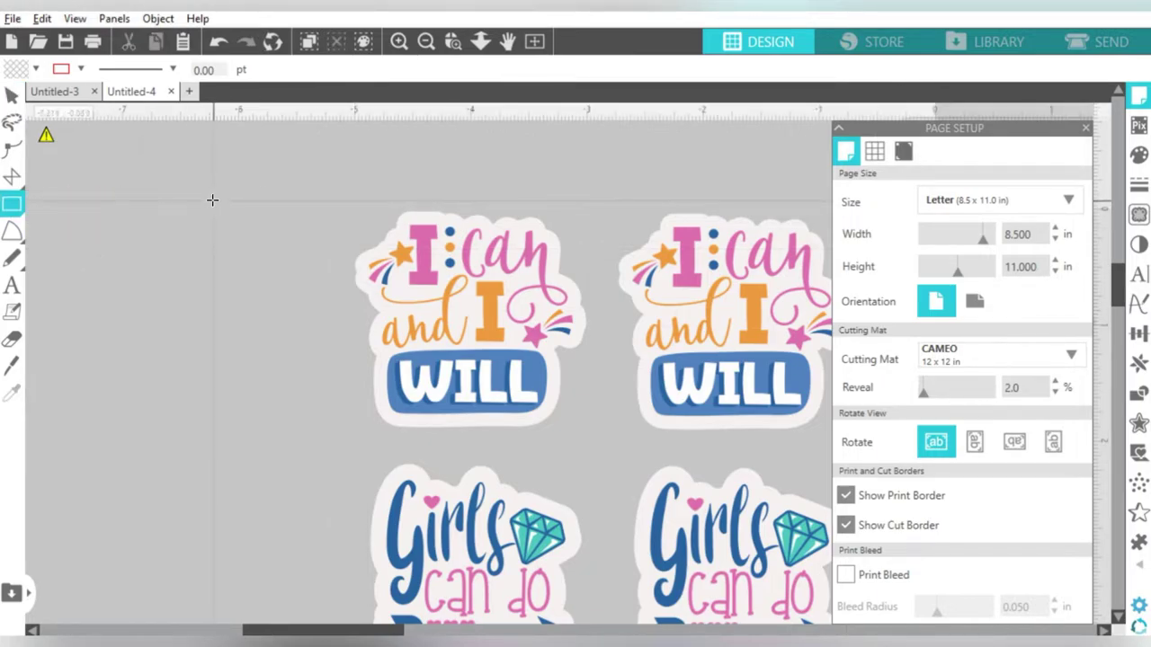
pyautogui.click(425, 41)
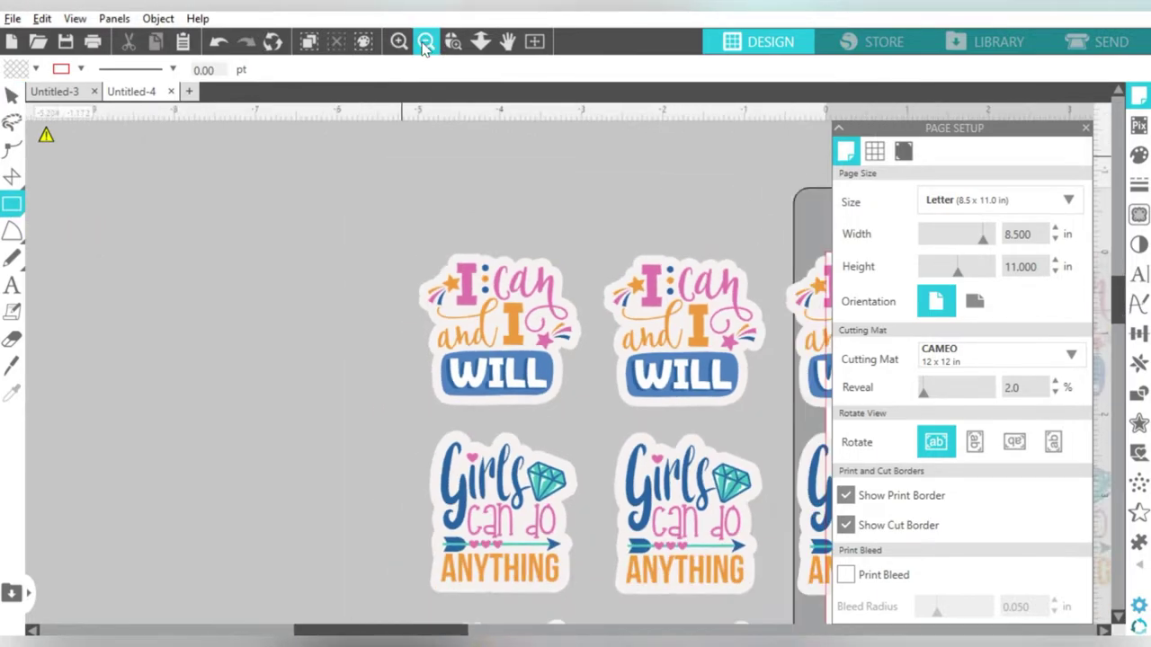
pyautogui.click(425, 41)
pyautogui.click(425, 41)
pyautogui.click(425, 41)
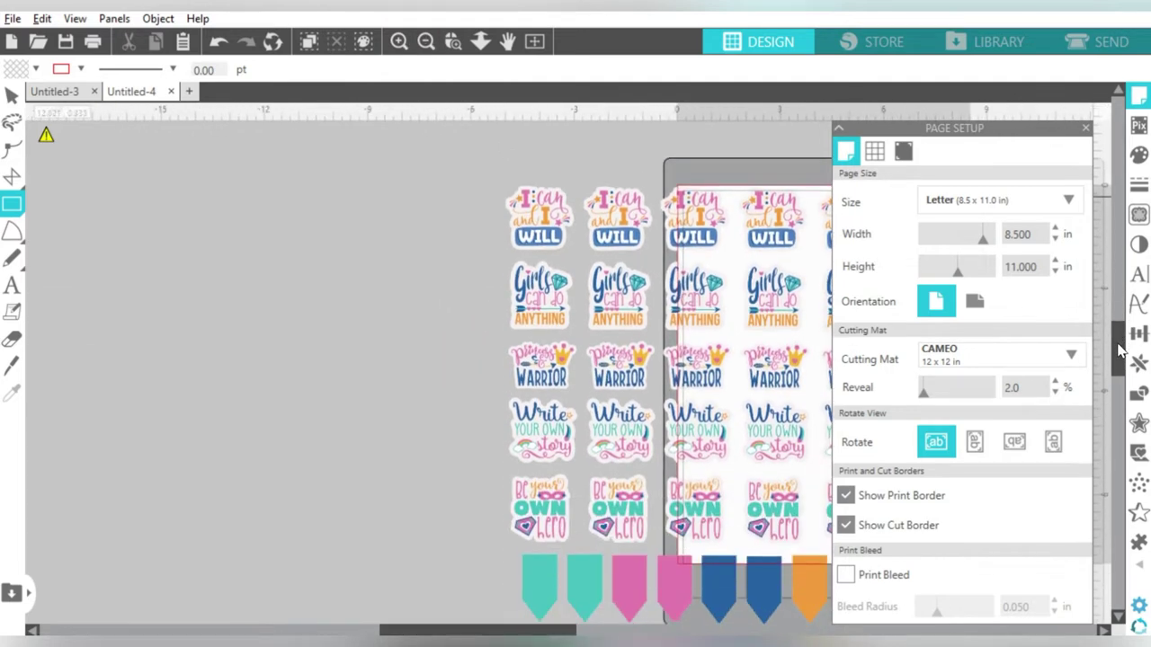
pyautogui.scroll(-1, 1119, 351)
pyautogui.moveTo(475, 151); pyautogui.dragTo(580, 533)
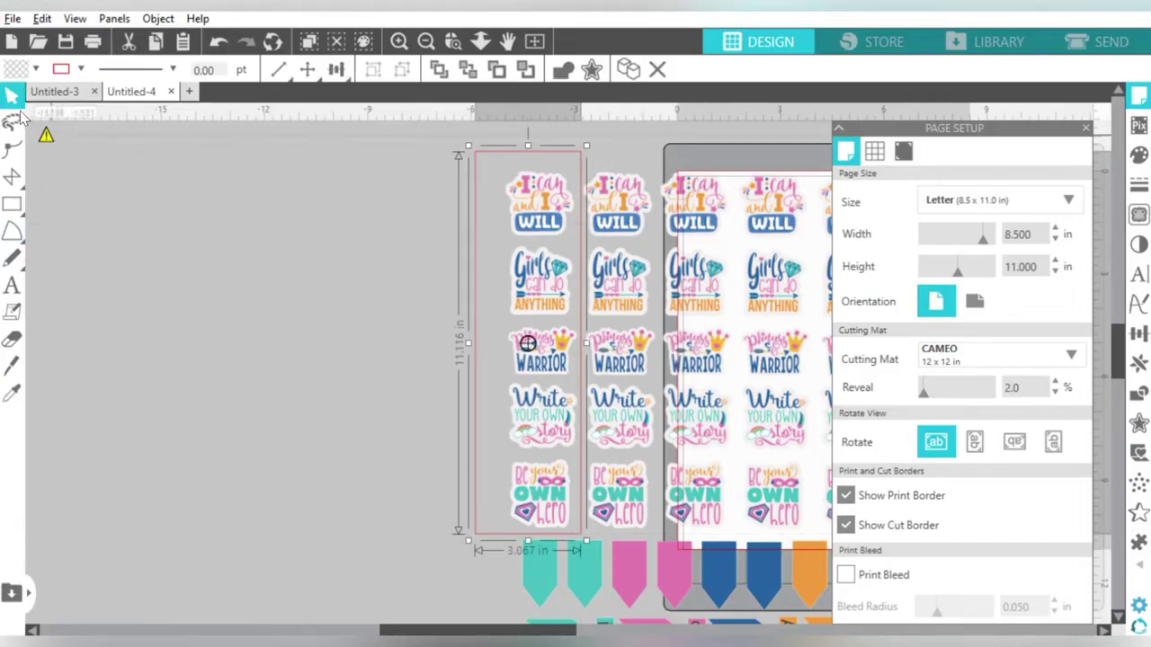
# - Apply a red outline, fit the sheet's first column inside the rectangle, and select both
pyautogui.click(685, 247)
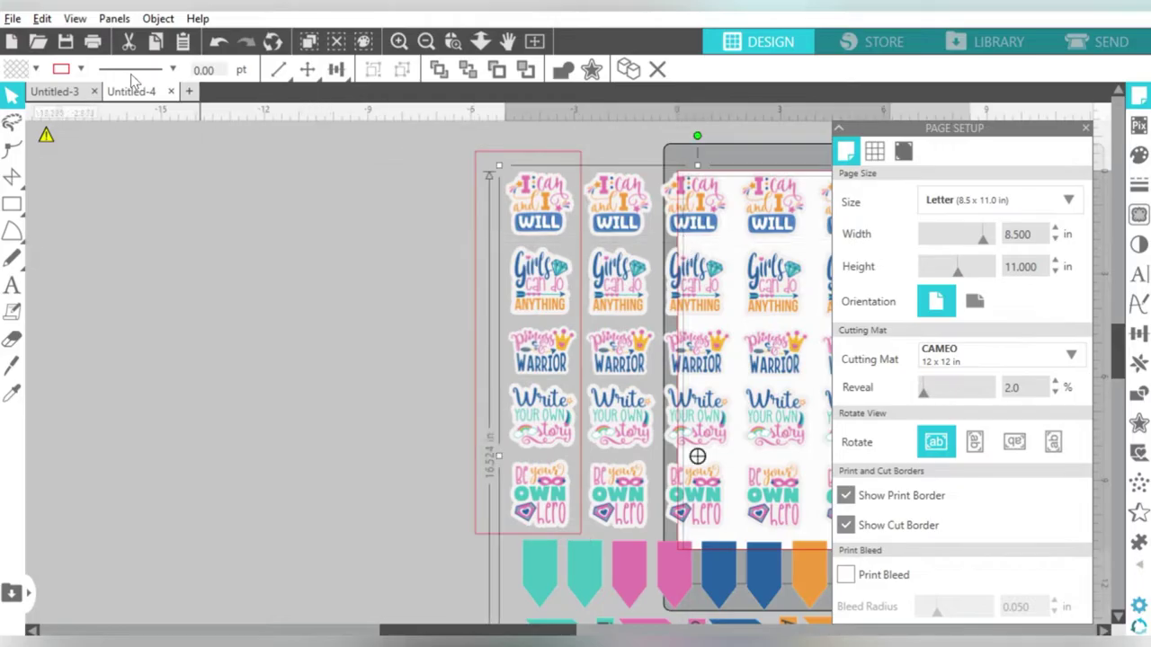
pyautogui.click(81, 70)
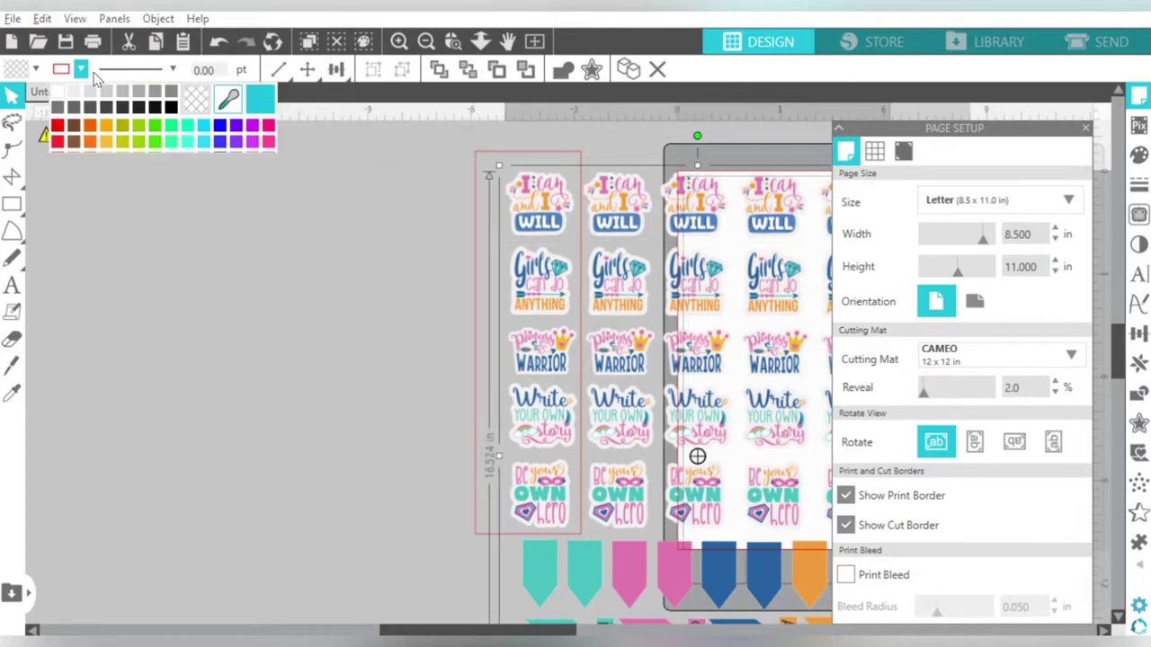
pyautogui.click(57, 131)
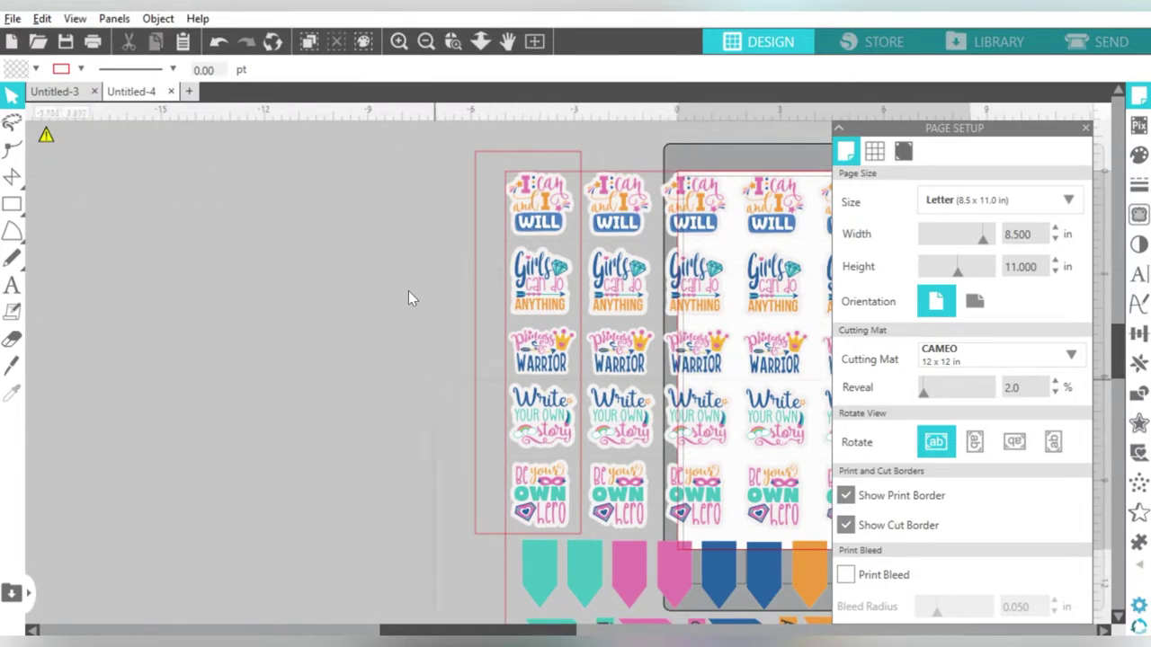
pyautogui.moveTo(702, 287); pyautogui.dragTo(468, 283)
pyautogui.click(733, 270)
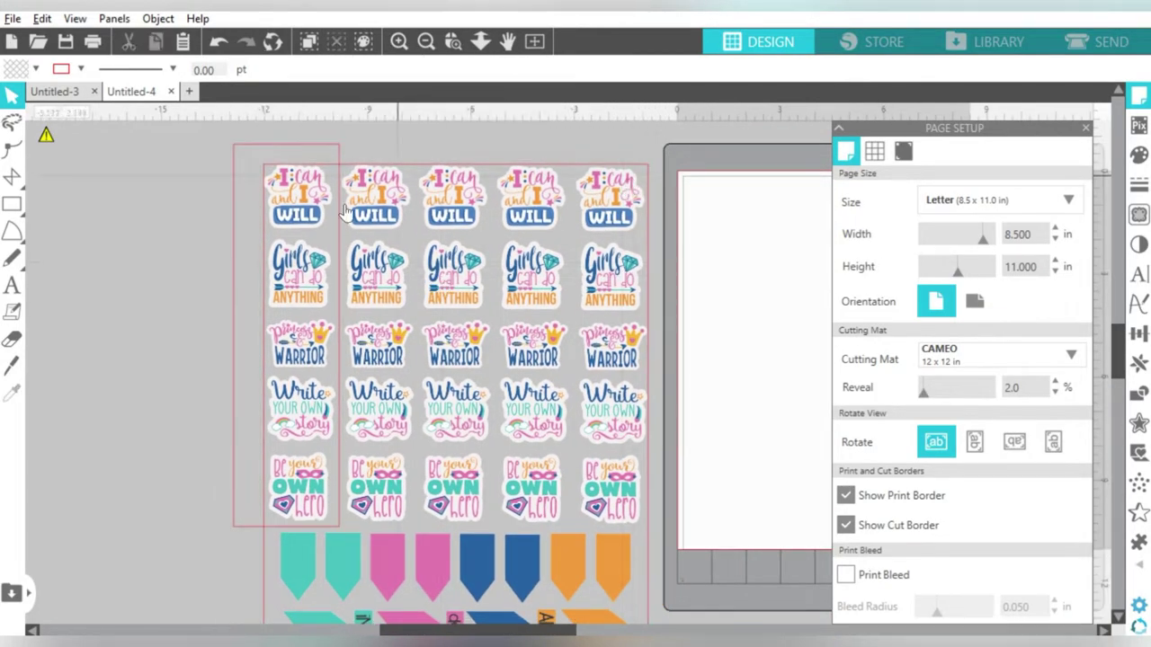
pyautogui.click(340, 159)
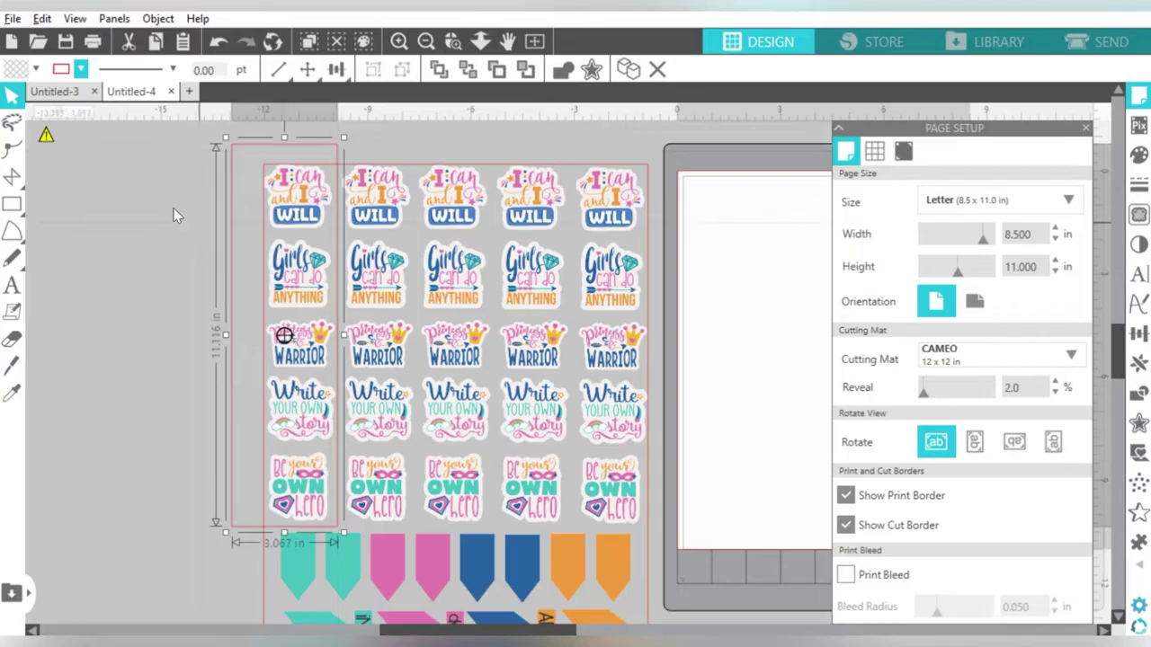
pyautogui.moveTo(159, 201); pyautogui.dragTo(302, 271)
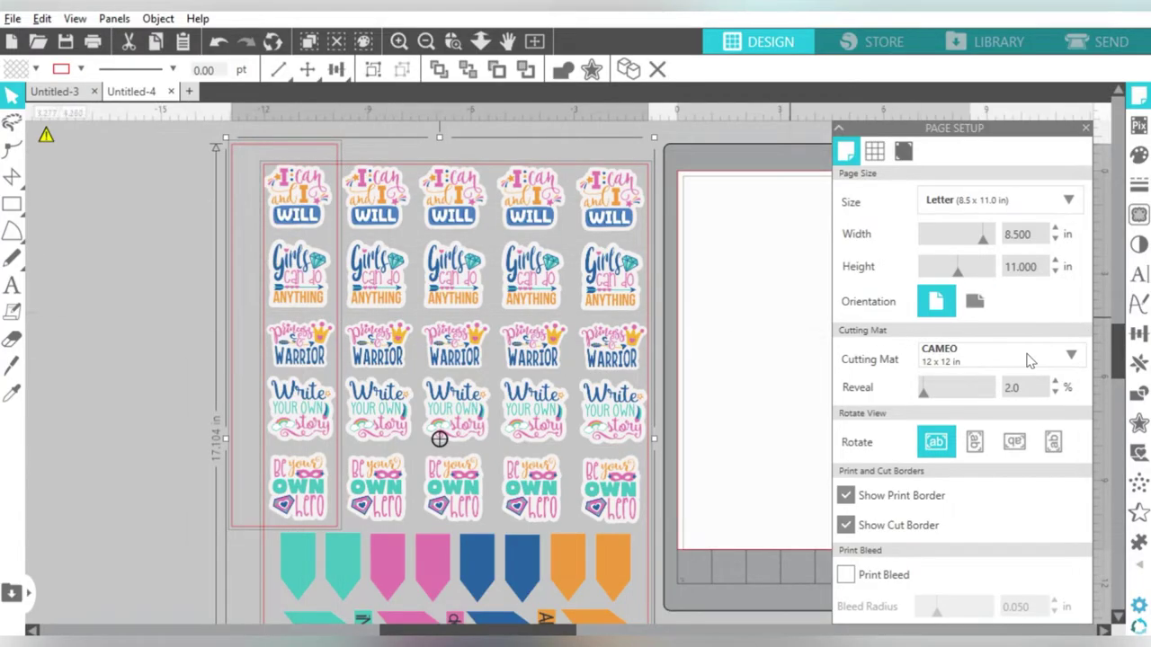
# - Crop the sheet to the rectangle, leaving a 2.141 x 10.536 in column centred on the canvas
pyautogui.click(1139, 396)
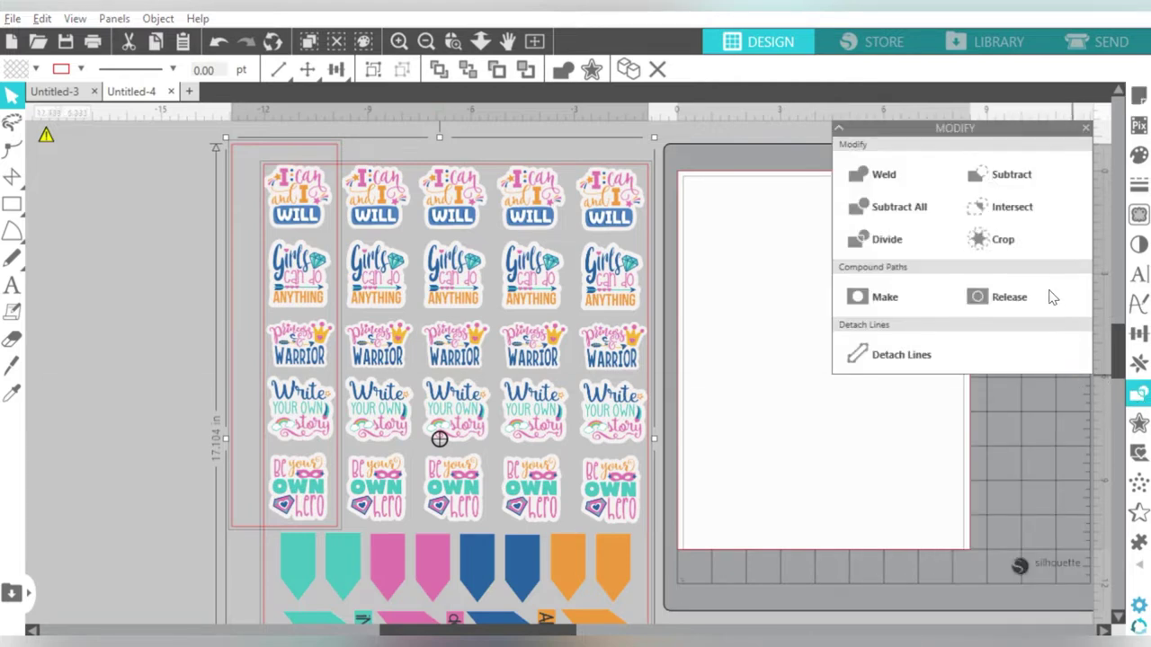
pyautogui.click(1021, 243)
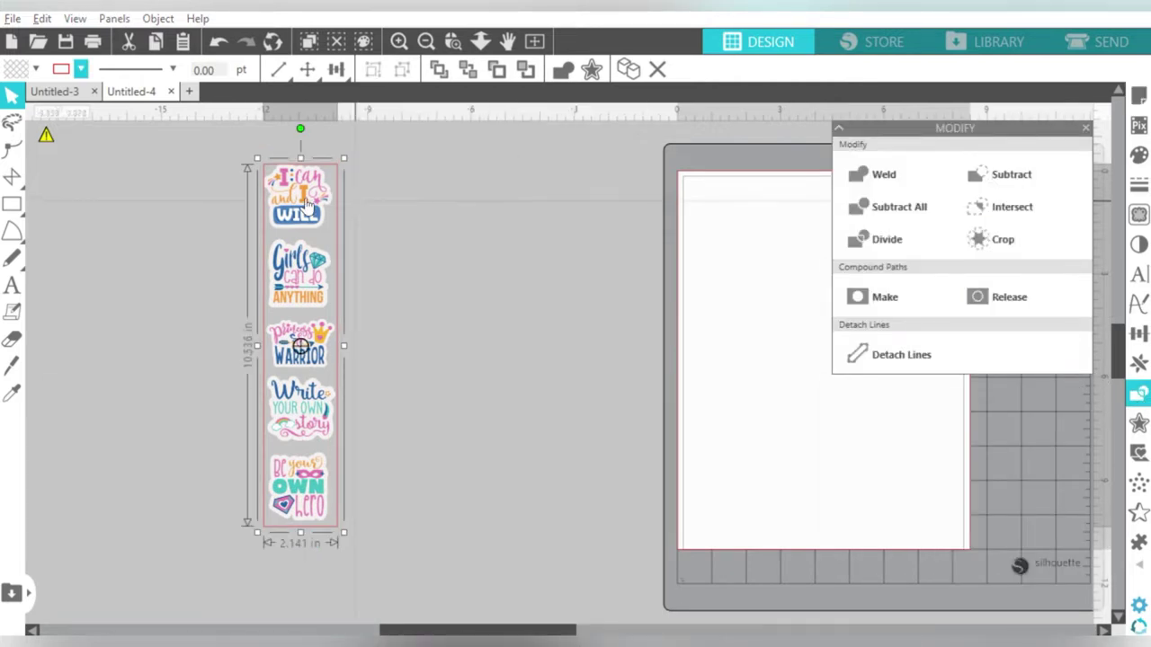
pyautogui.moveTo(301, 198); pyautogui.dragTo(503, 189)
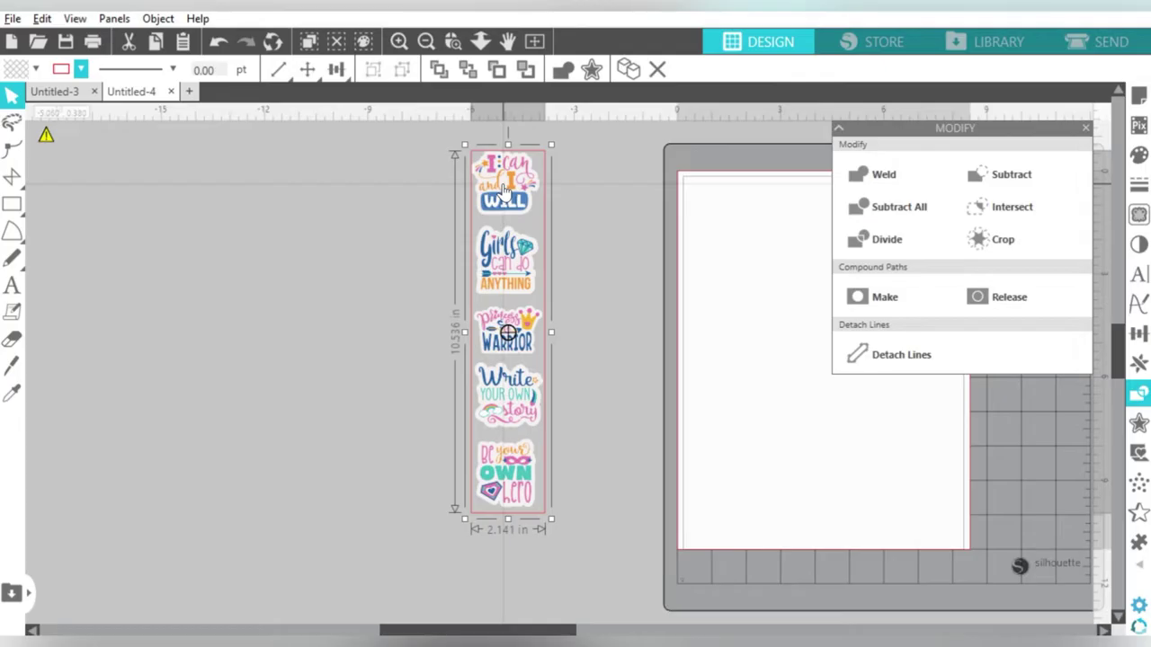
pyautogui.click(12, 365)
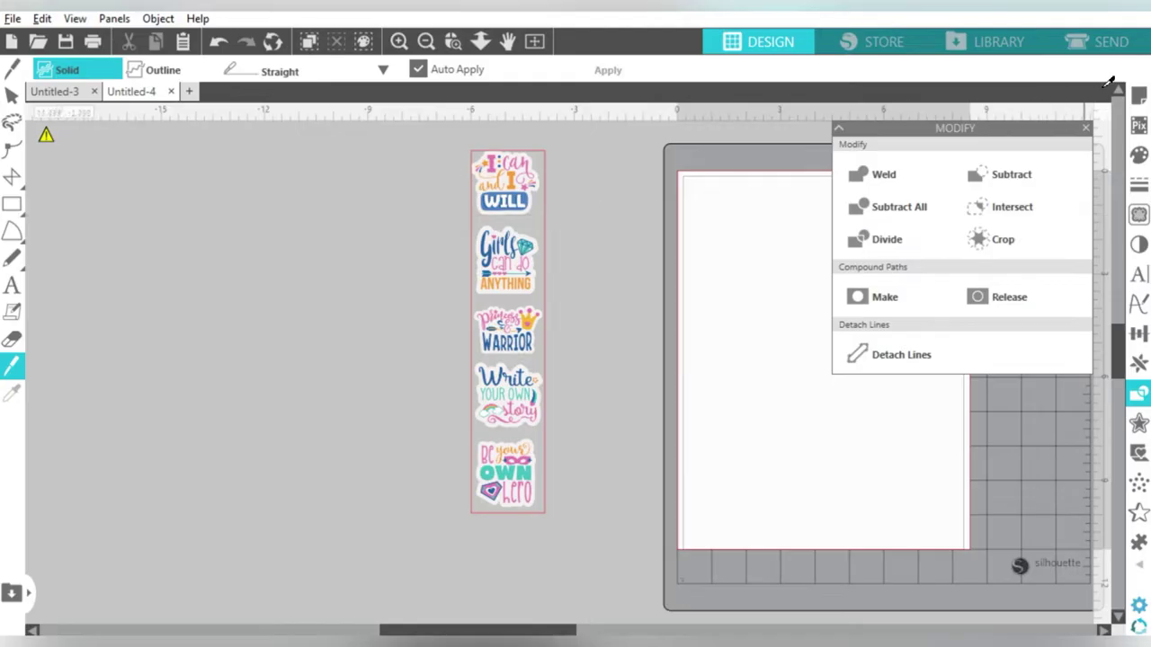
# - Enable full-canvas crosshair guides under Page Setup > Grid
pyautogui.click(1140, 97)
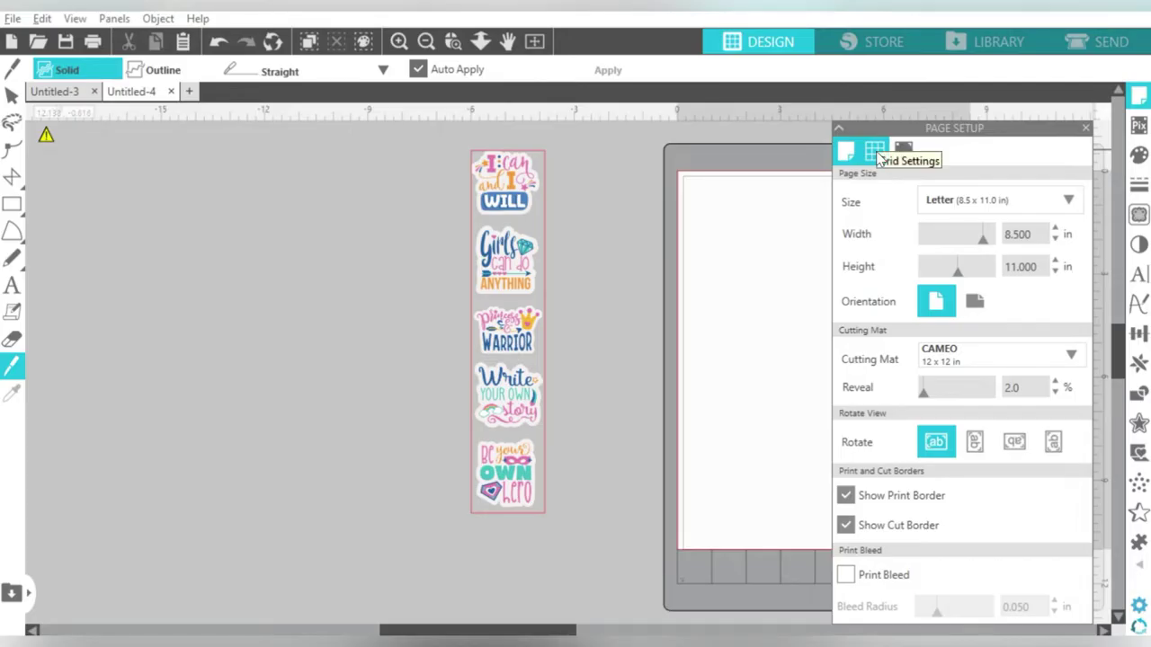
pyautogui.click(874, 153)
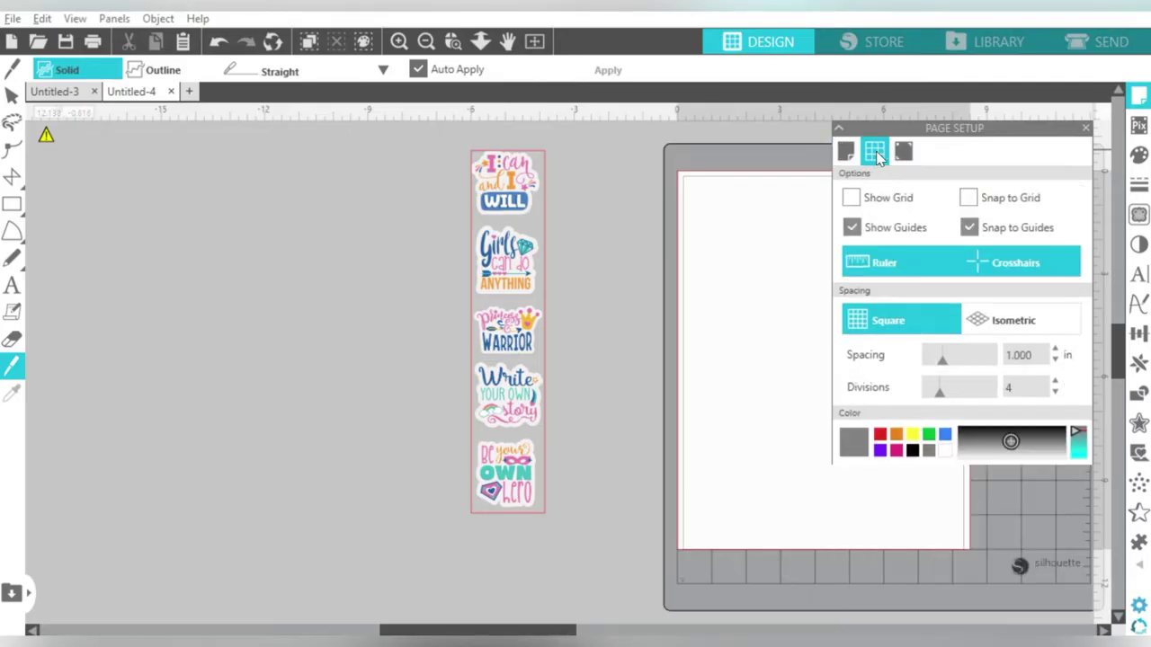
pyautogui.click(1007, 259)
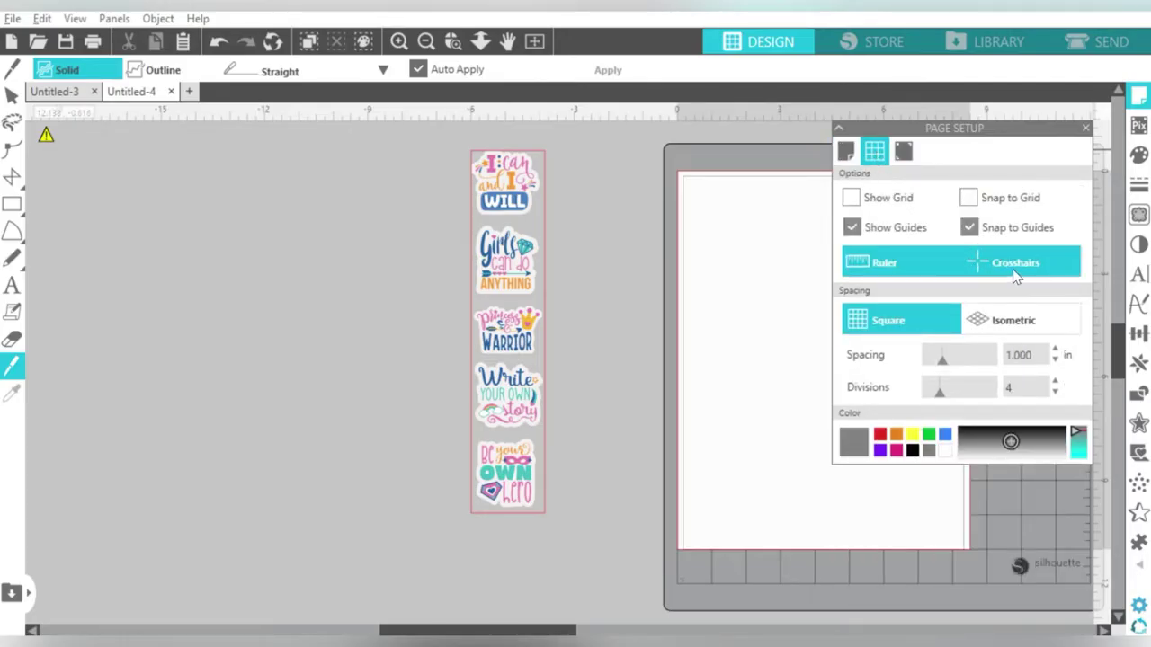
# - Knife horizontal cuts between each of the five stickers in the column
pyautogui.click(389, 219)
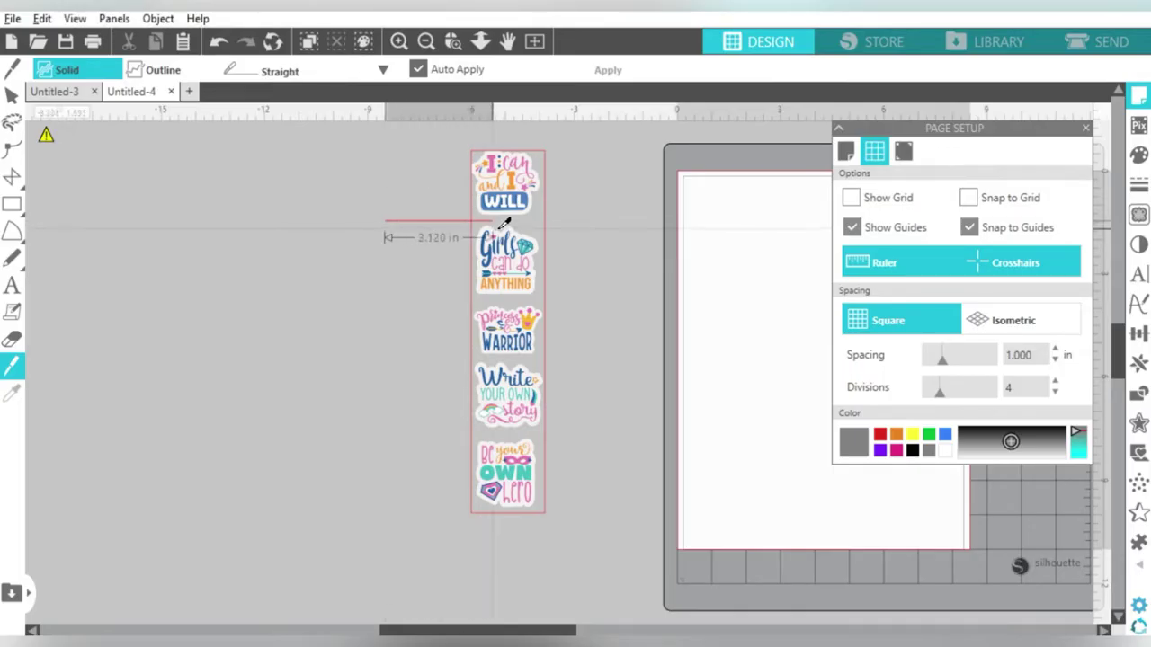
pyautogui.click(582, 230)
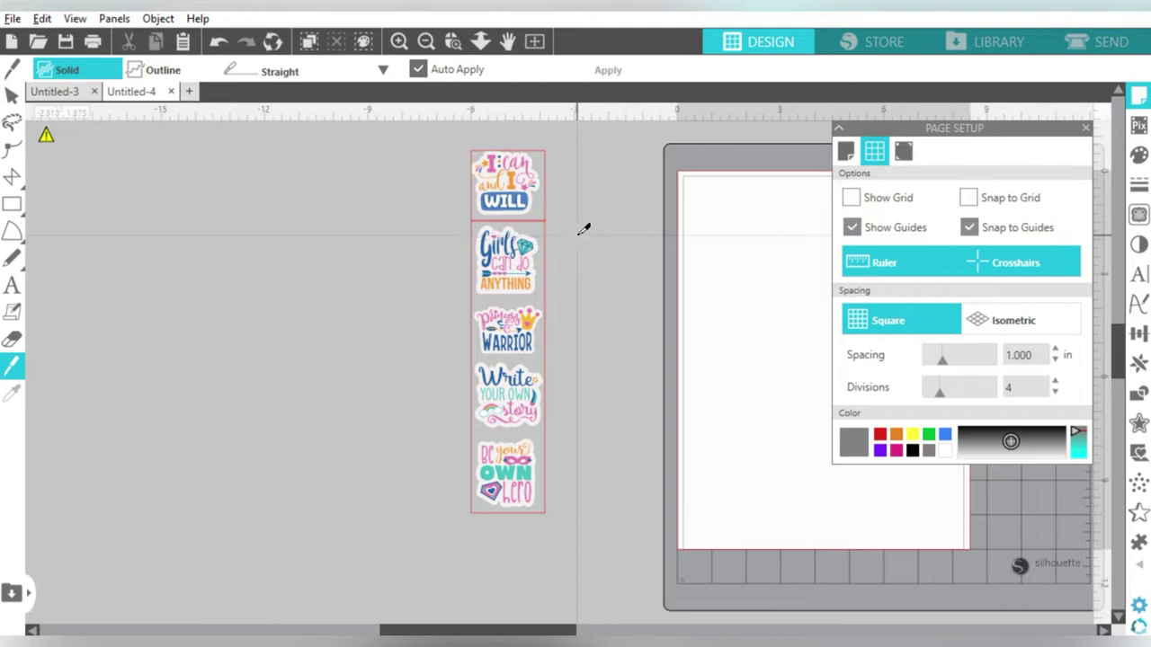
pyautogui.click(391, 313)
pyautogui.click(589, 304)
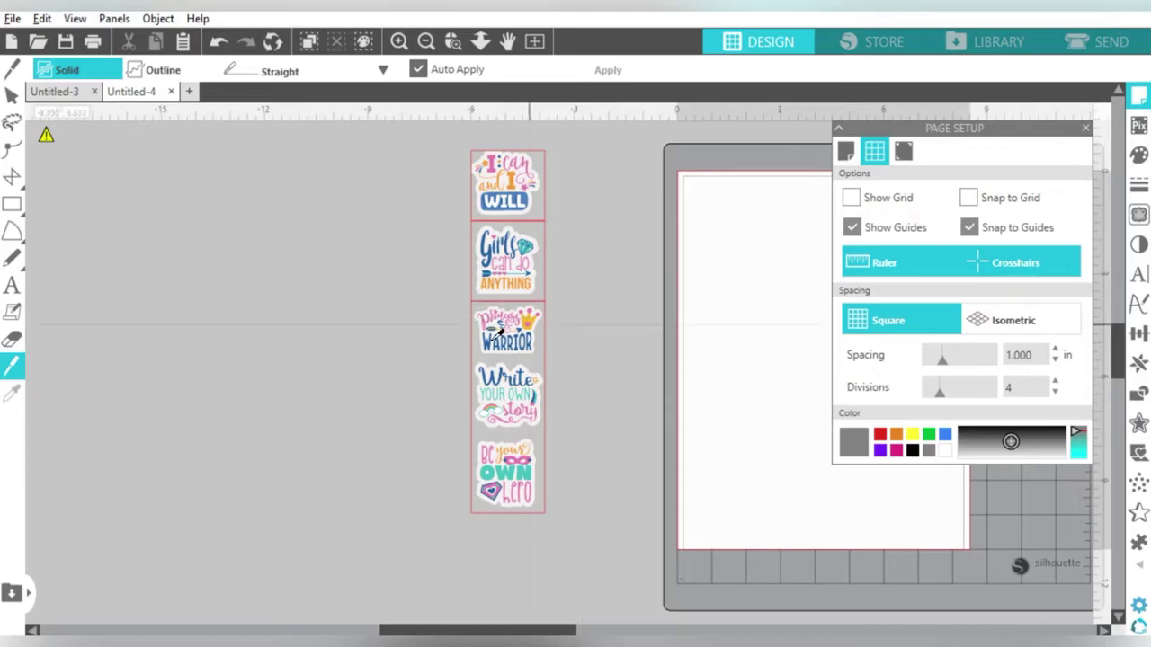
pyautogui.click(431, 372)
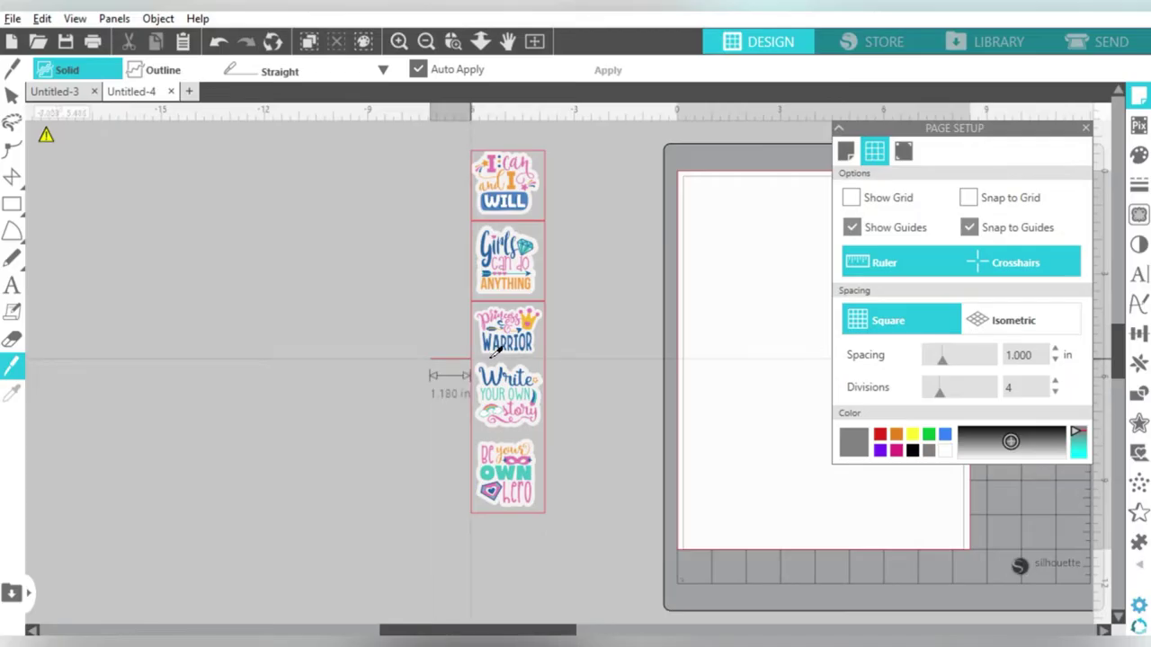
pyautogui.click(600, 372)
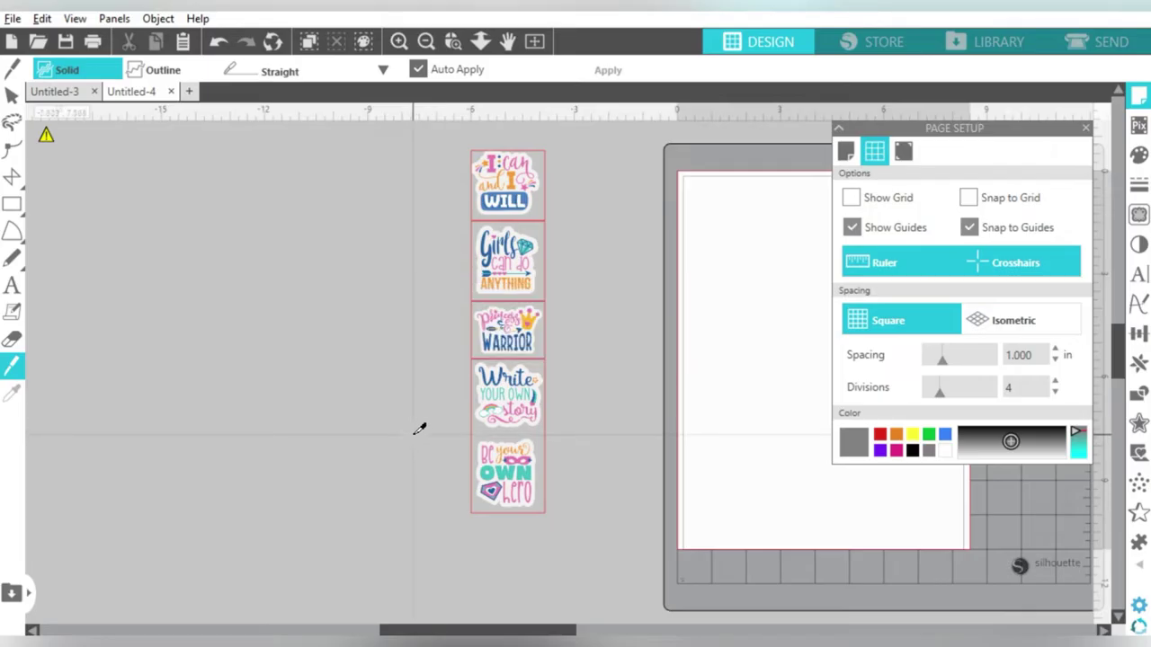
pyautogui.click(419, 429)
pyautogui.press('Escape')
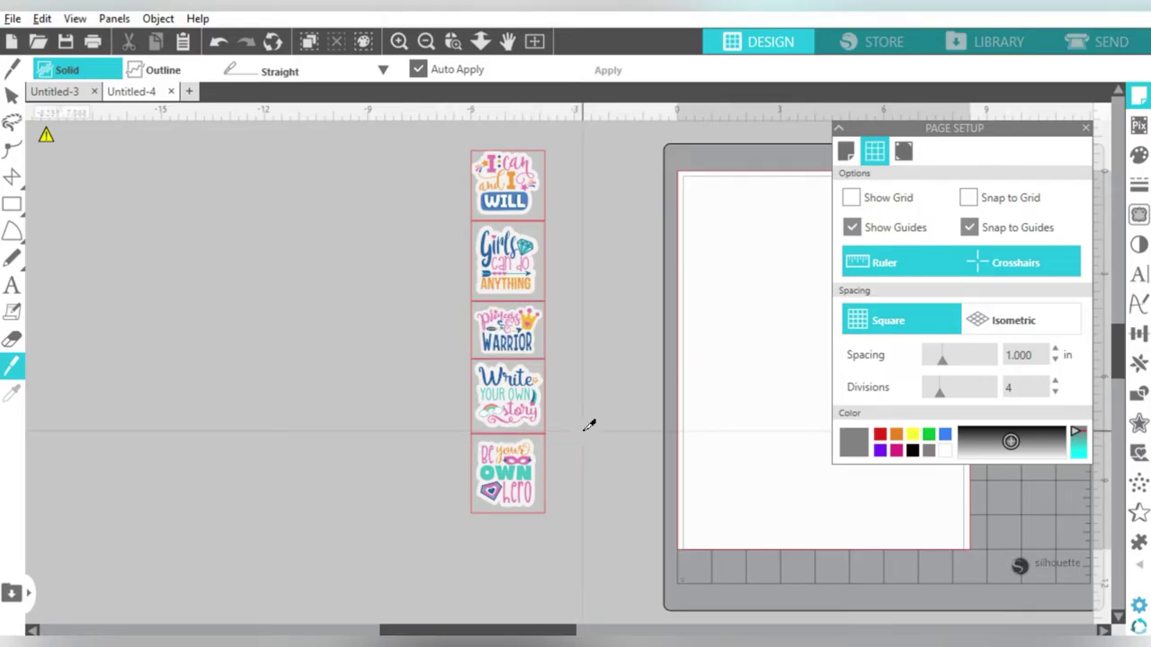
# - Arrange the five stickers in two rows, three on top and two below
pyautogui.click(12, 94)
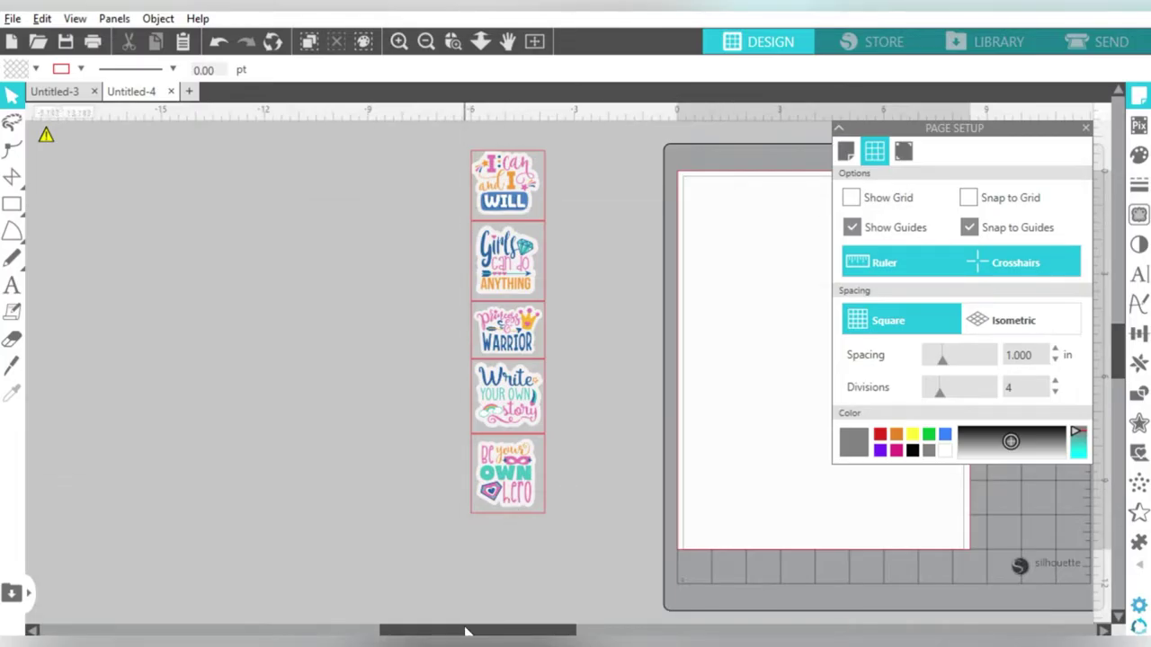
pyautogui.moveTo(465, 629); pyautogui.dragTo(545, 624)
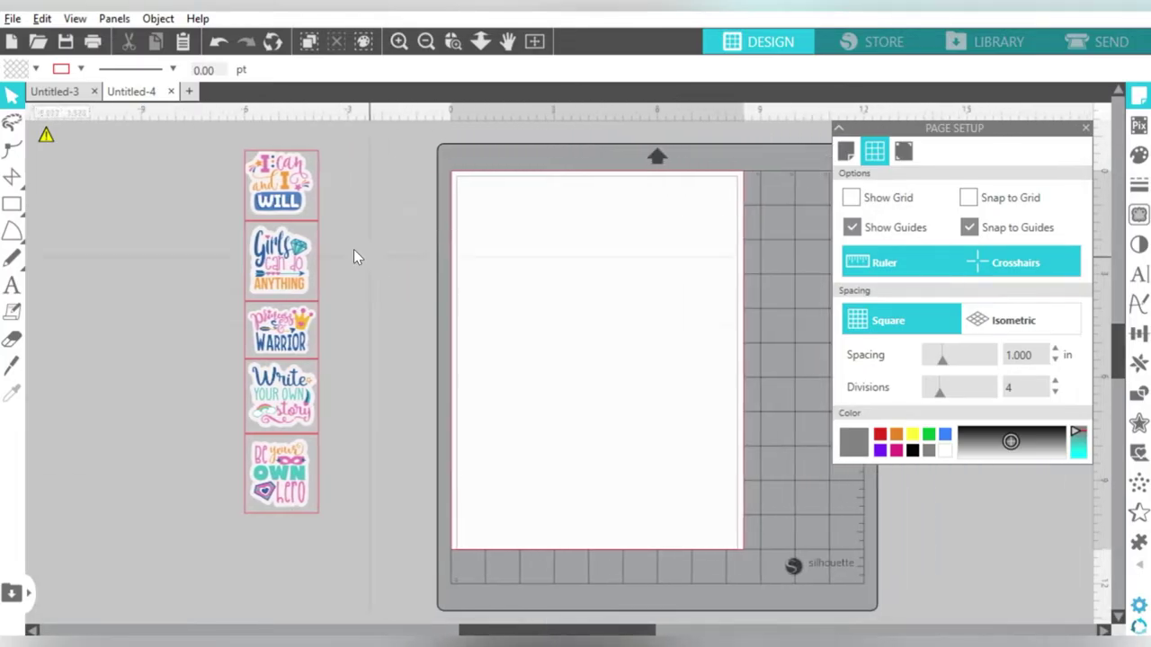
pyautogui.moveTo(286, 180); pyautogui.dragTo(507, 212)
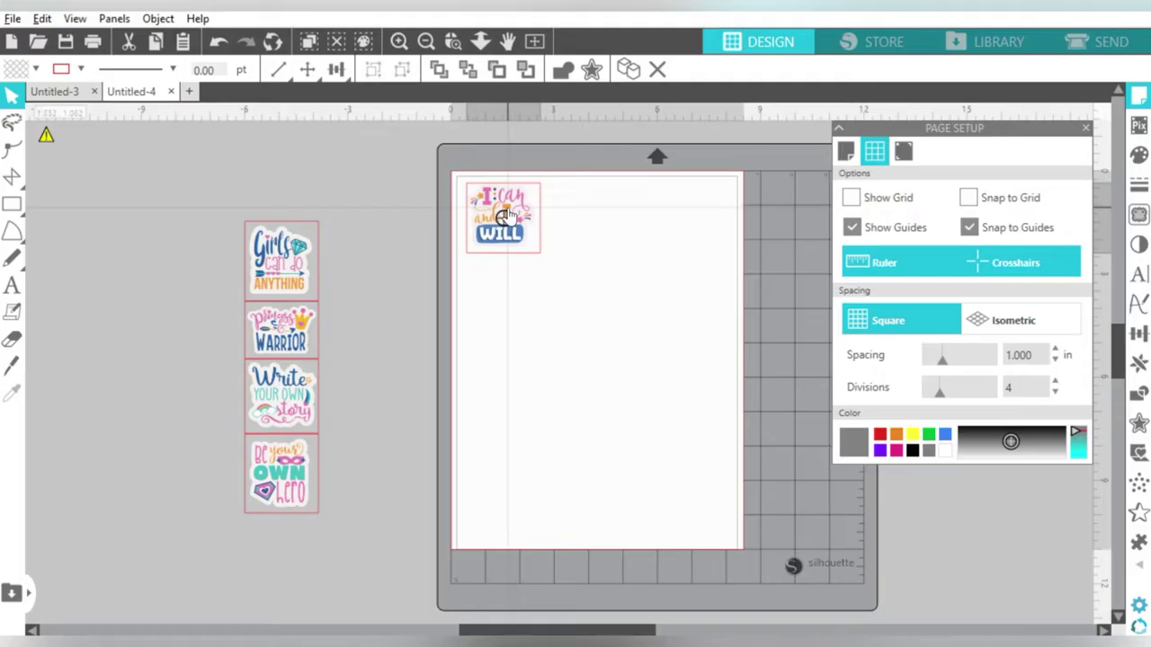
pyautogui.moveTo(297, 243); pyautogui.dragTo(595, 204)
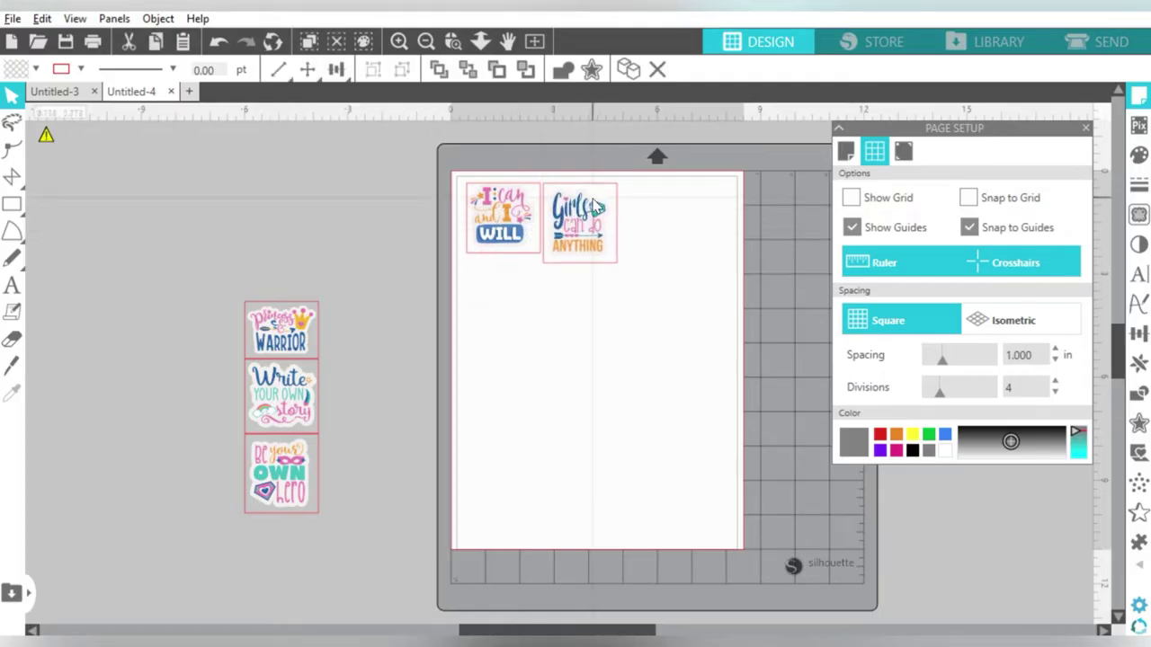
pyautogui.moveTo(295, 334); pyautogui.dragTo(659, 213)
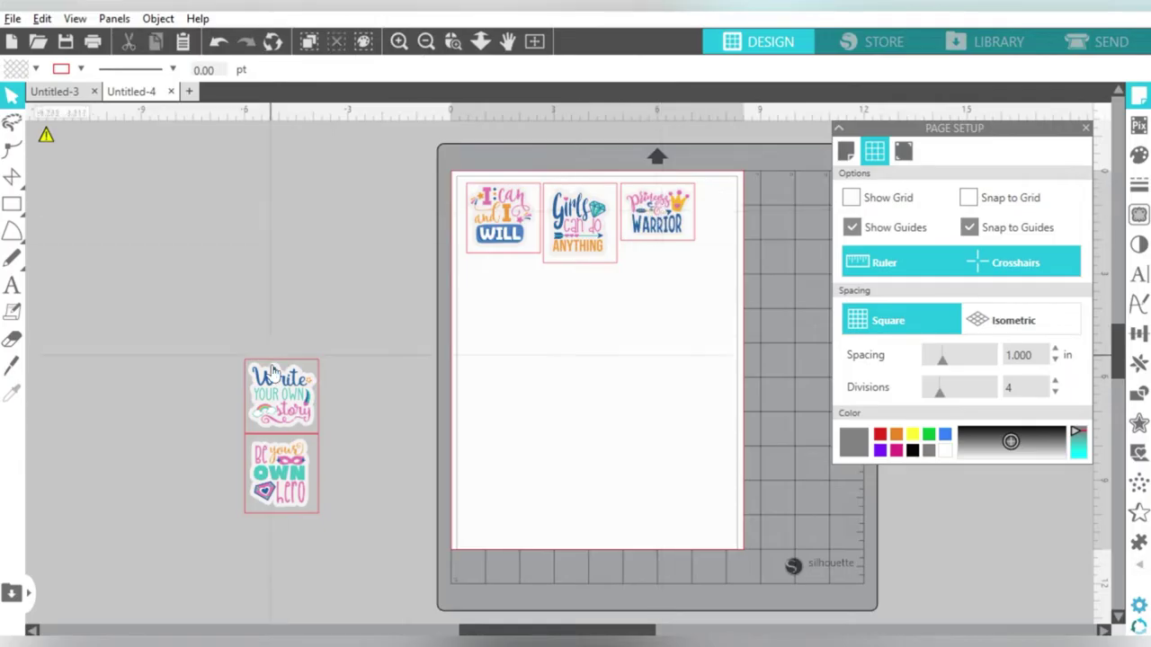
pyautogui.moveTo(279, 382); pyautogui.dragTo(503, 302)
pyautogui.moveTo(282, 473); pyautogui.dragTo(581, 306)
# - Select all five stickers and set their border line colour to none
pyautogui.click(530, 162)
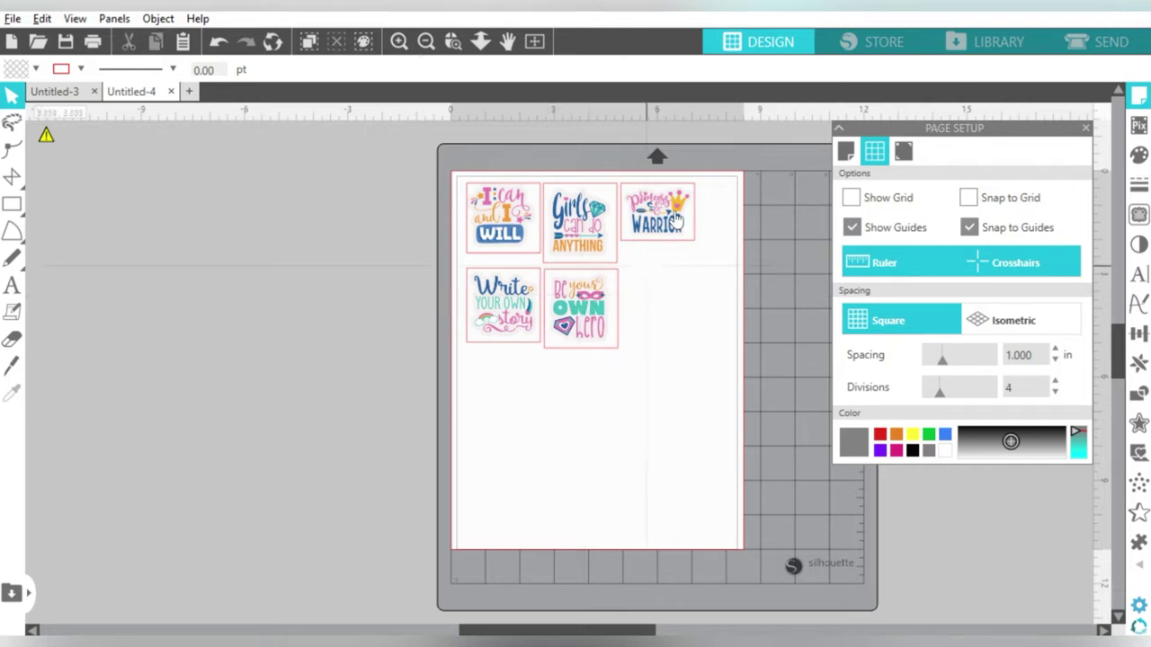
pyautogui.click(453, 42)
pyautogui.moveTo(464, 146); pyautogui.dragTo(751, 375)
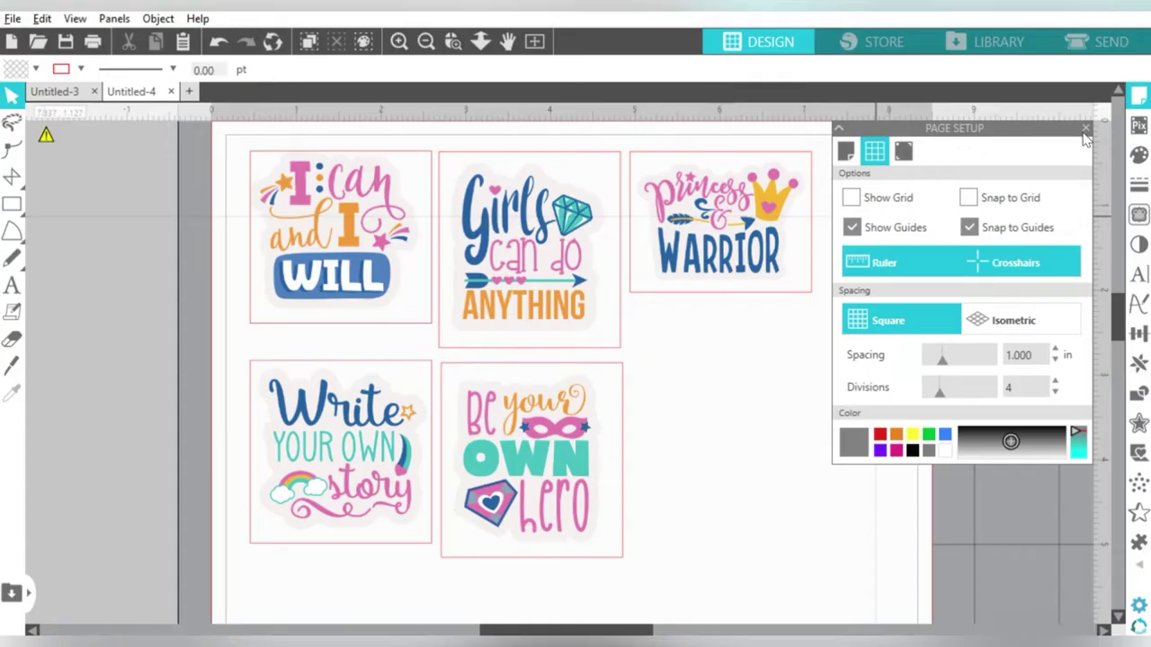
pyautogui.click(1085, 128)
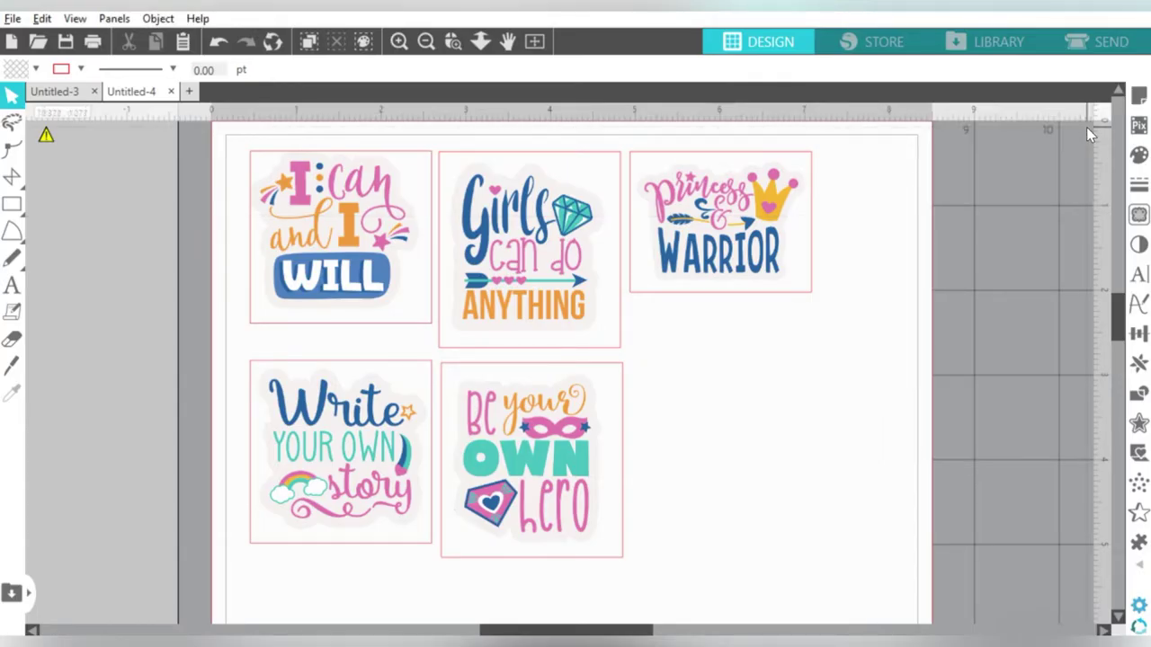
pyautogui.moveTo(897, 187); pyautogui.dragTo(303, 449)
pyautogui.click(81, 70)
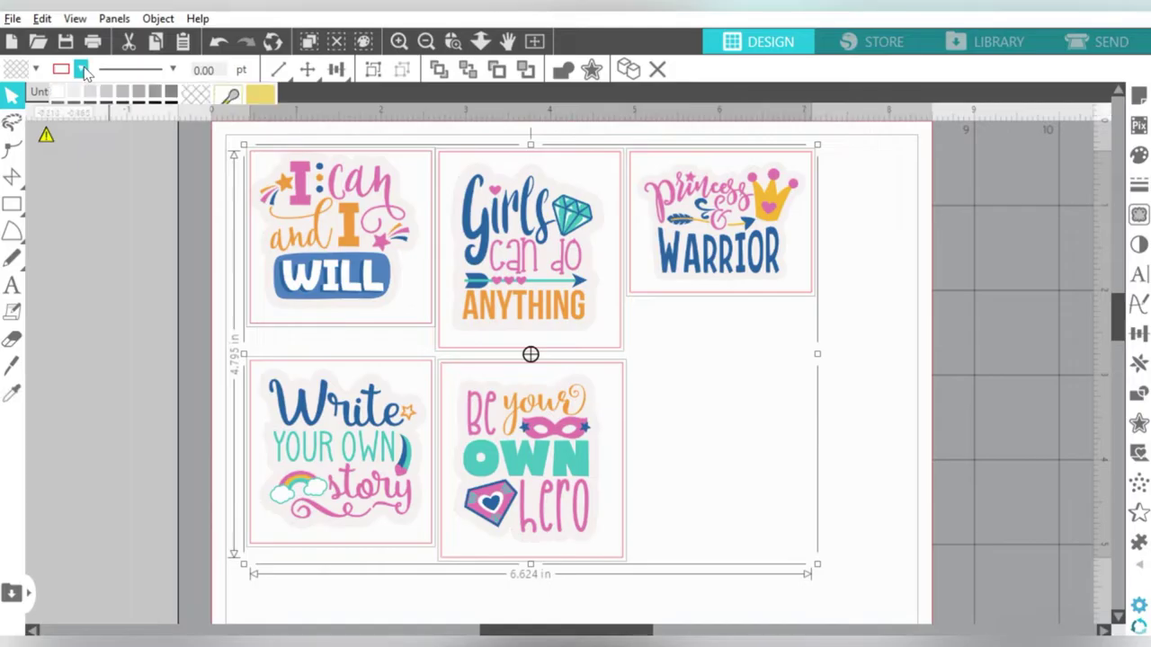
pyautogui.click(191, 99)
pyautogui.click(686, 396)
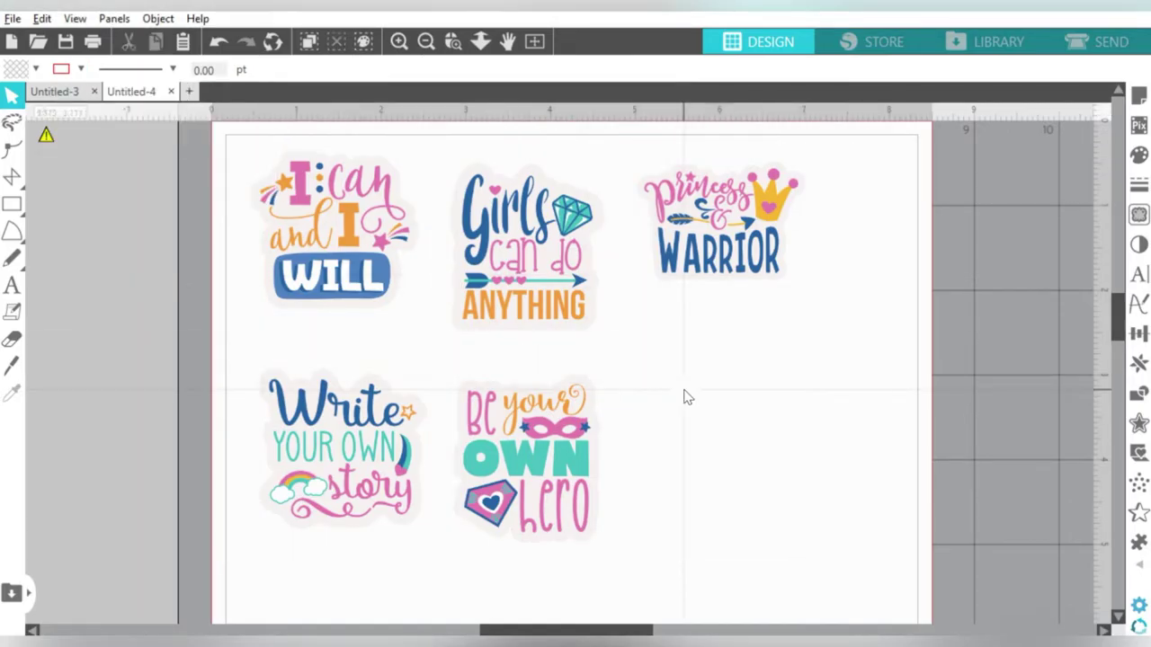
pyautogui.click(1084, 48)
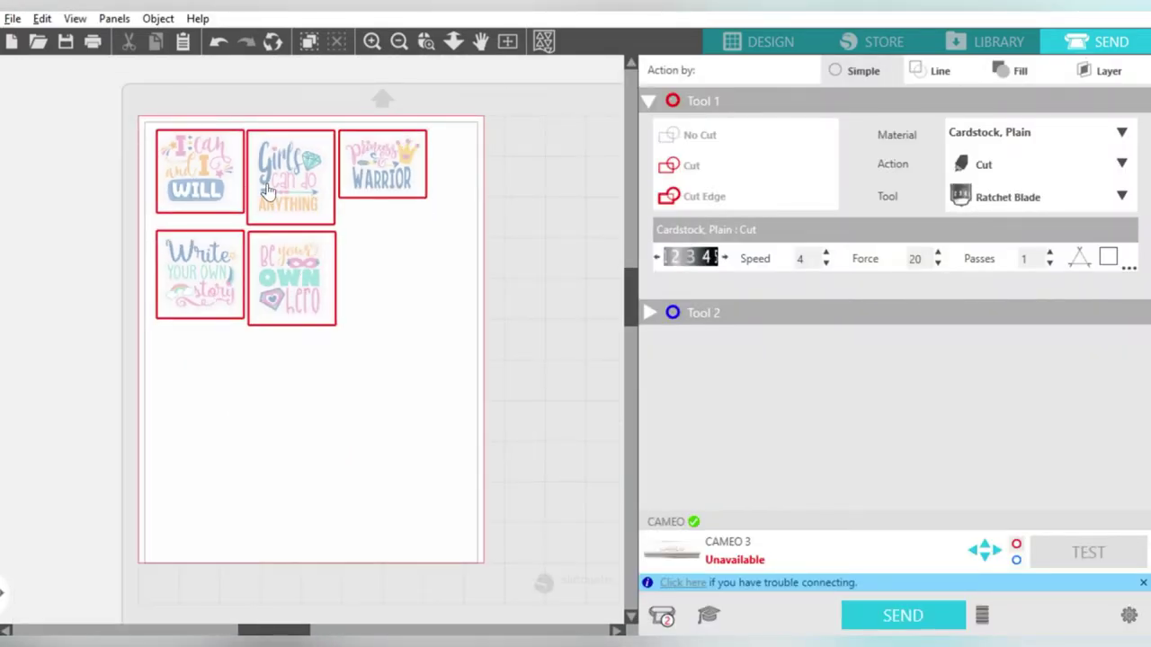
pyautogui.click(763, 47)
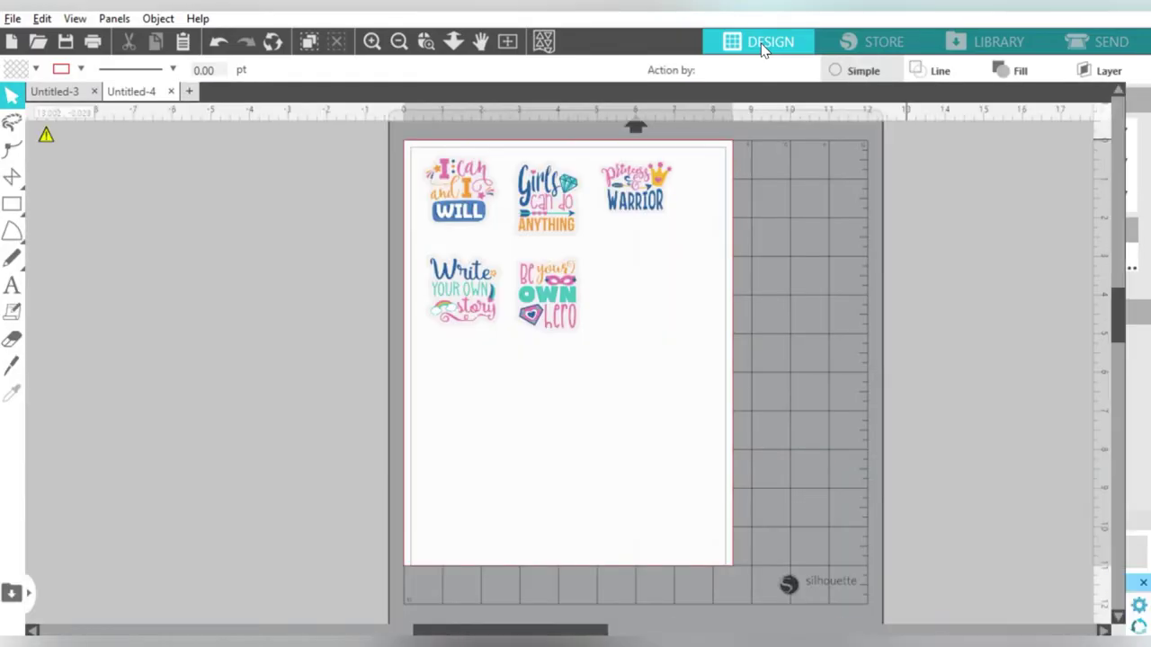
pyautogui.click(398, 42)
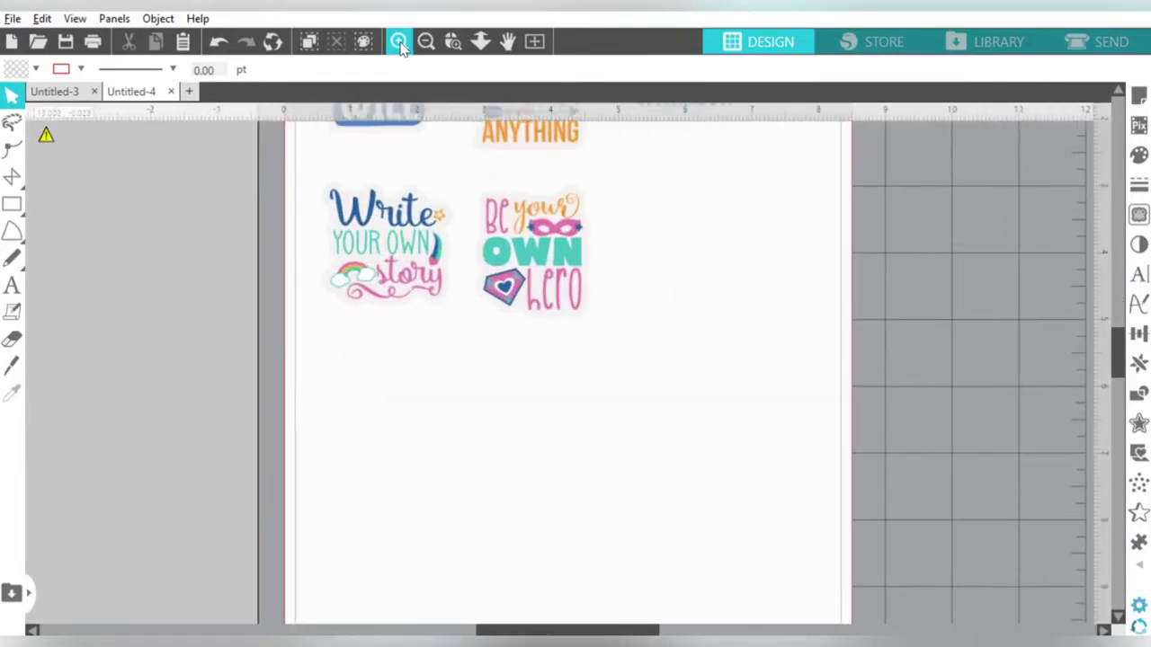
pyautogui.click(398, 41)
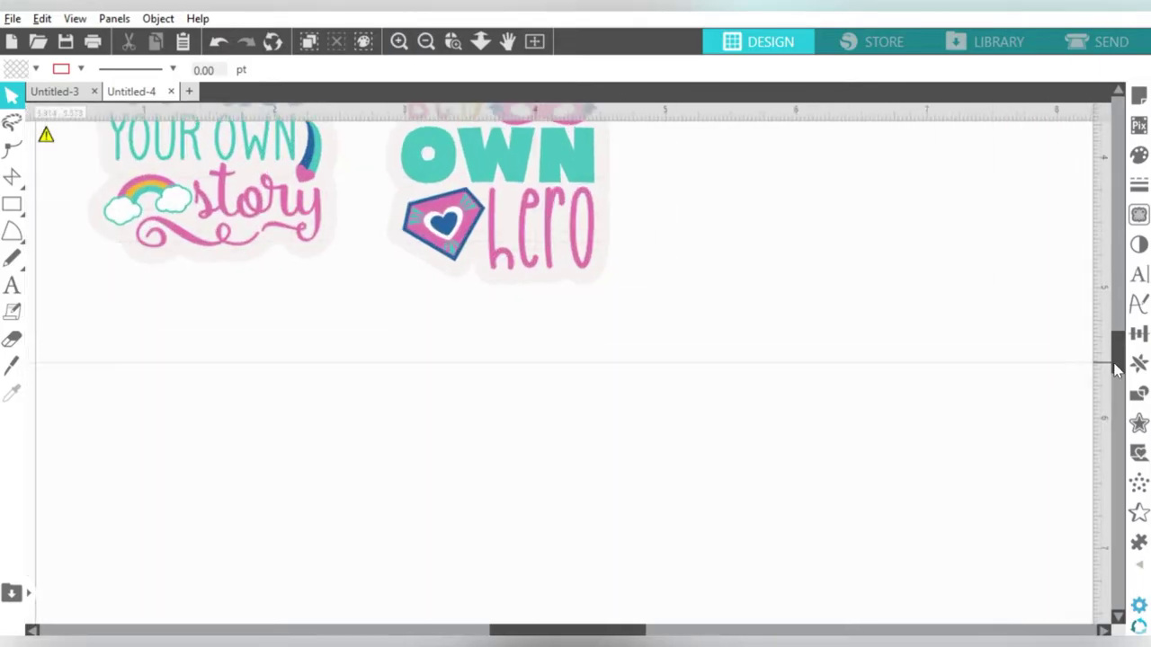
pyautogui.scroll(1, 1120, 360)
pyautogui.moveTo(1119, 360); pyautogui.dragTo(1108, 309)
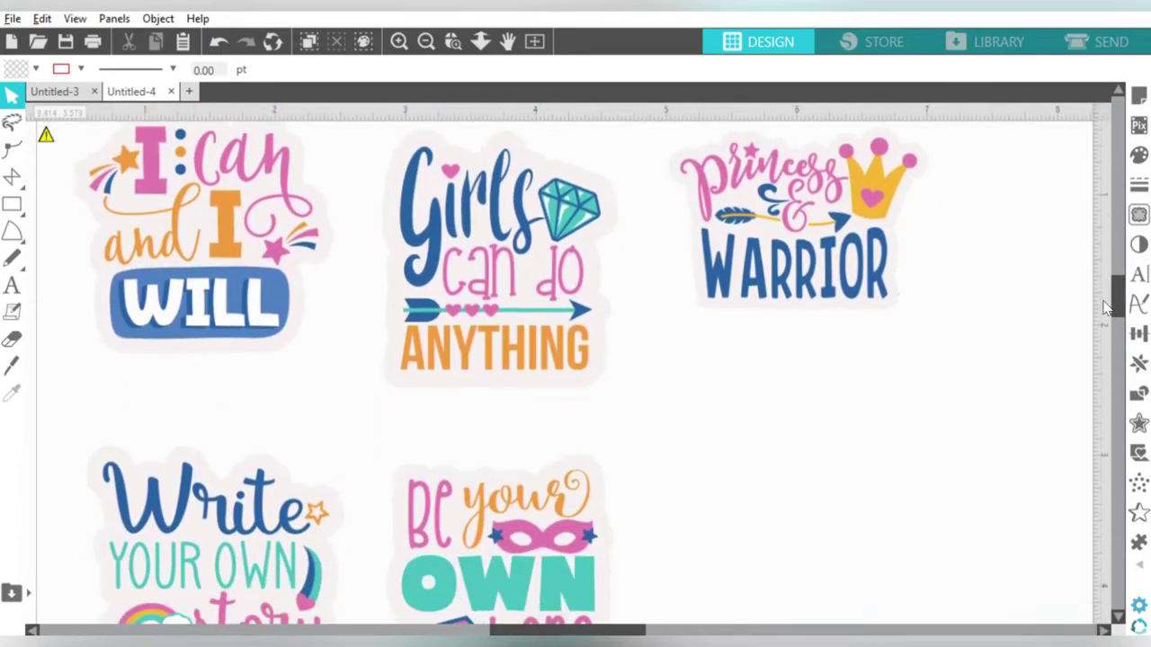
pyautogui.click(426, 42)
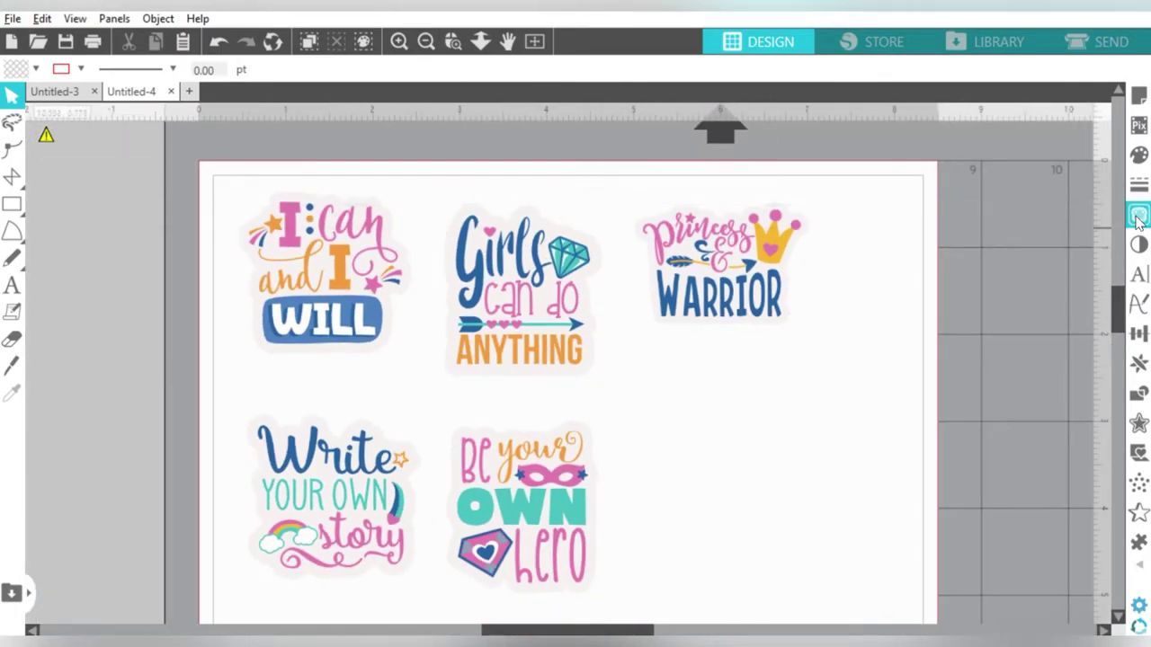
pyautogui.click(1138, 216)
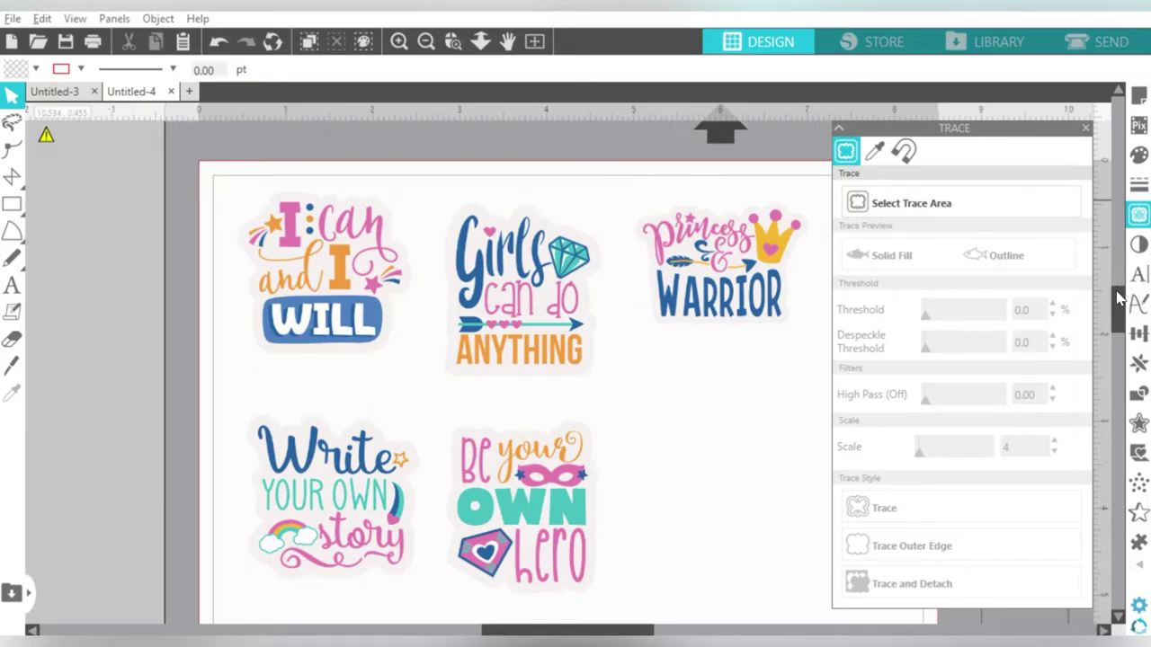
# - Open the Trace panel, preview the Trace by Color options, and start selecting a trace area
pyautogui.scroll(-2, 1120, 308)
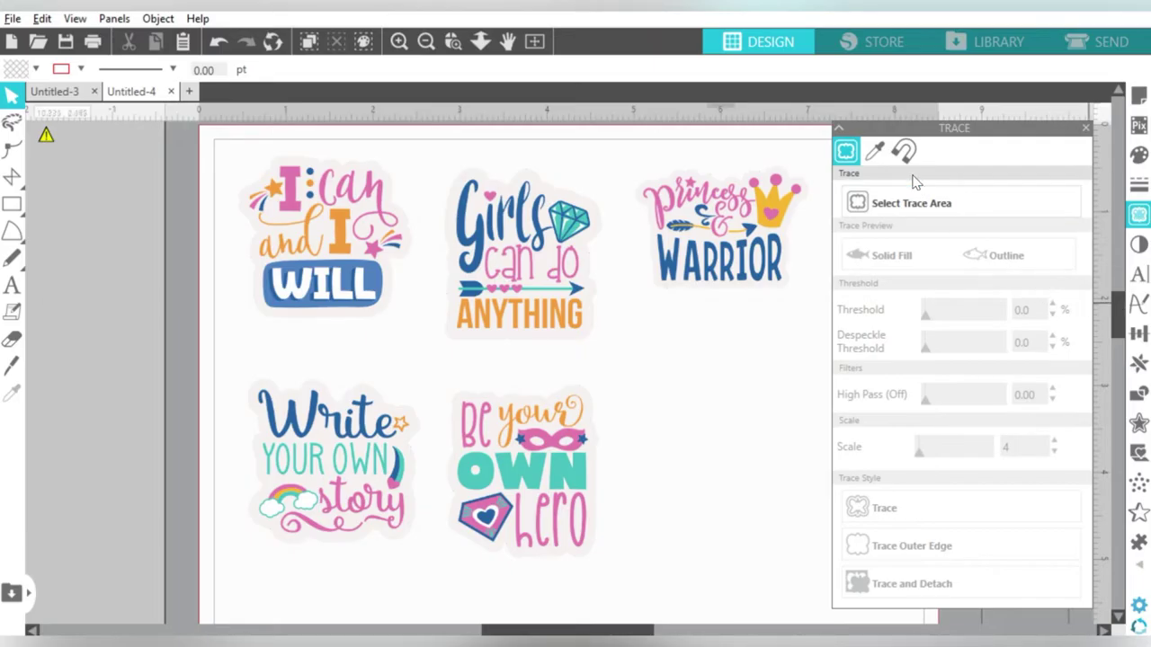
pyautogui.click(895, 202)
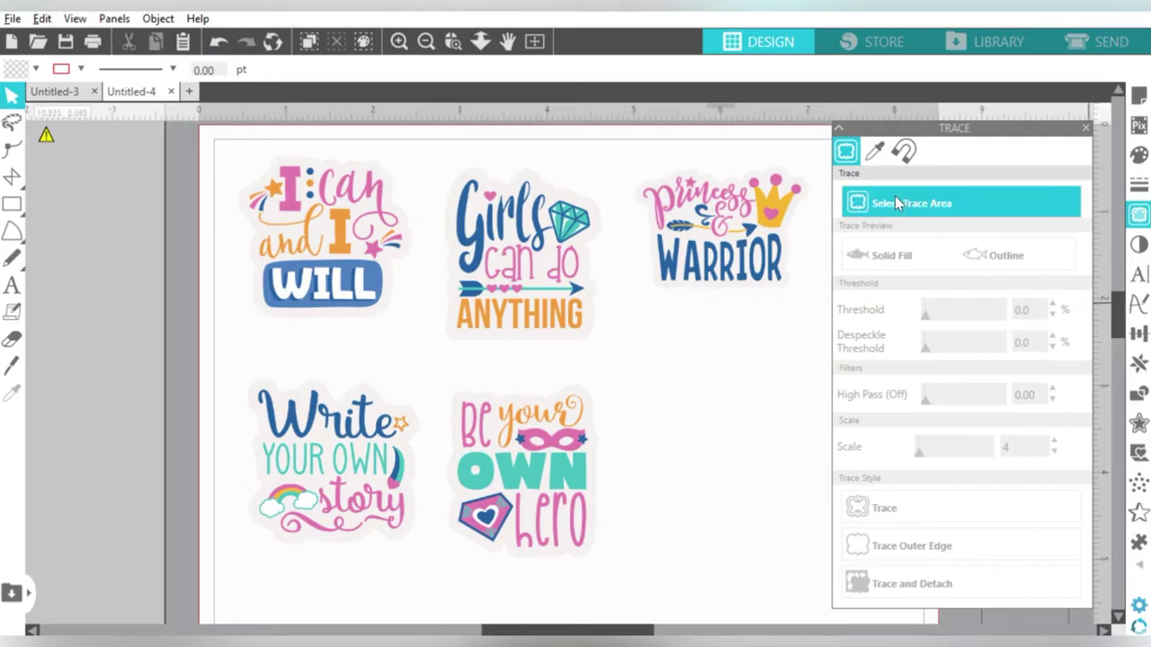
pyautogui.click(871, 155)
pyautogui.click(845, 151)
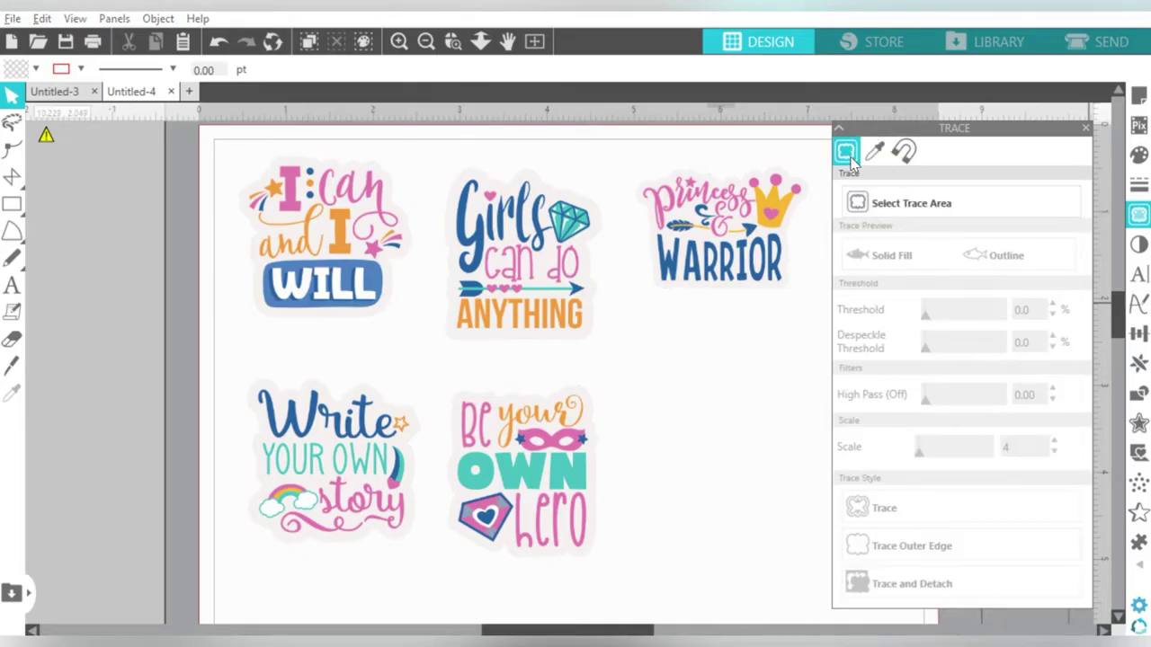
pyautogui.click(880, 201)
# - Trace the 'I can and I WILL' sticker at scale 4 and threshold 100 into a cut outline
pyautogui.moveTo(222, 149); pyautogui.dragTo(428, 333)
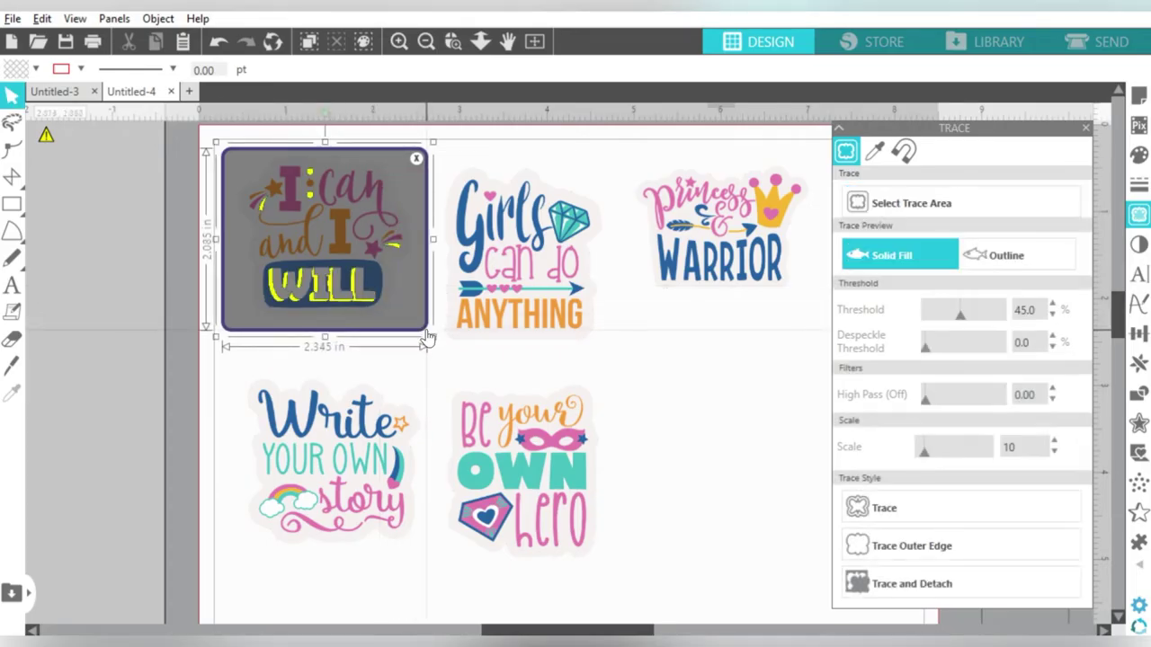
pyautogui.moveTo(924, 446); pyautogui.dragTo(917, 455)
pyautogui.click(986, 311)
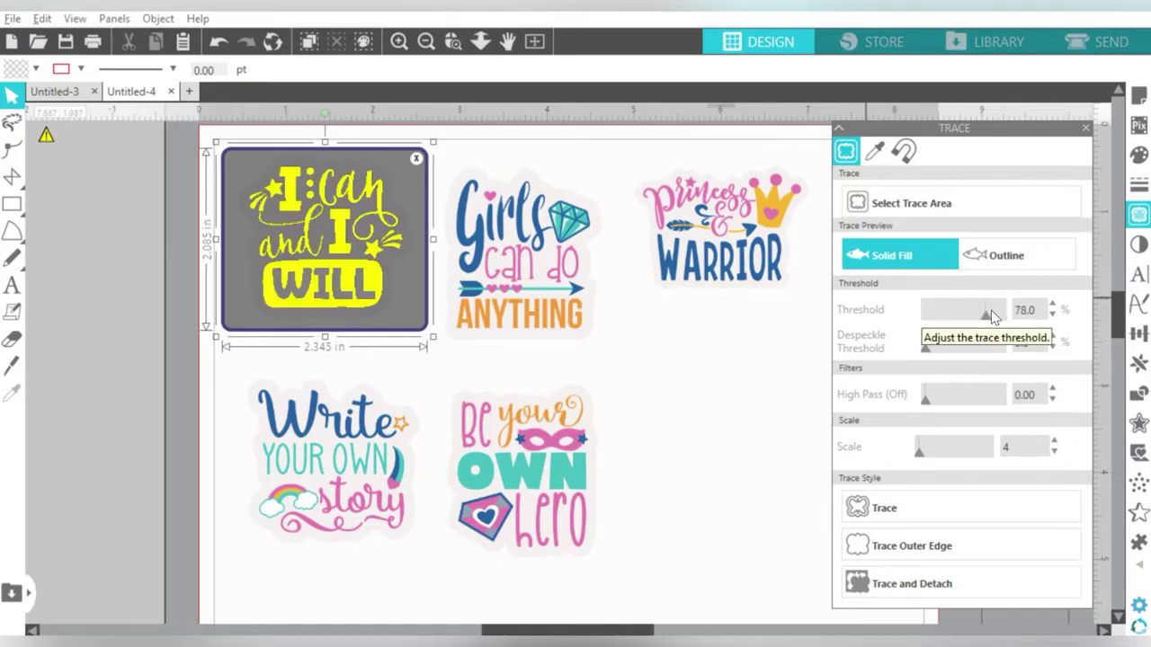
pyautogui.moveTo(991, 310); pyautogui.dragTo(1009, 322)
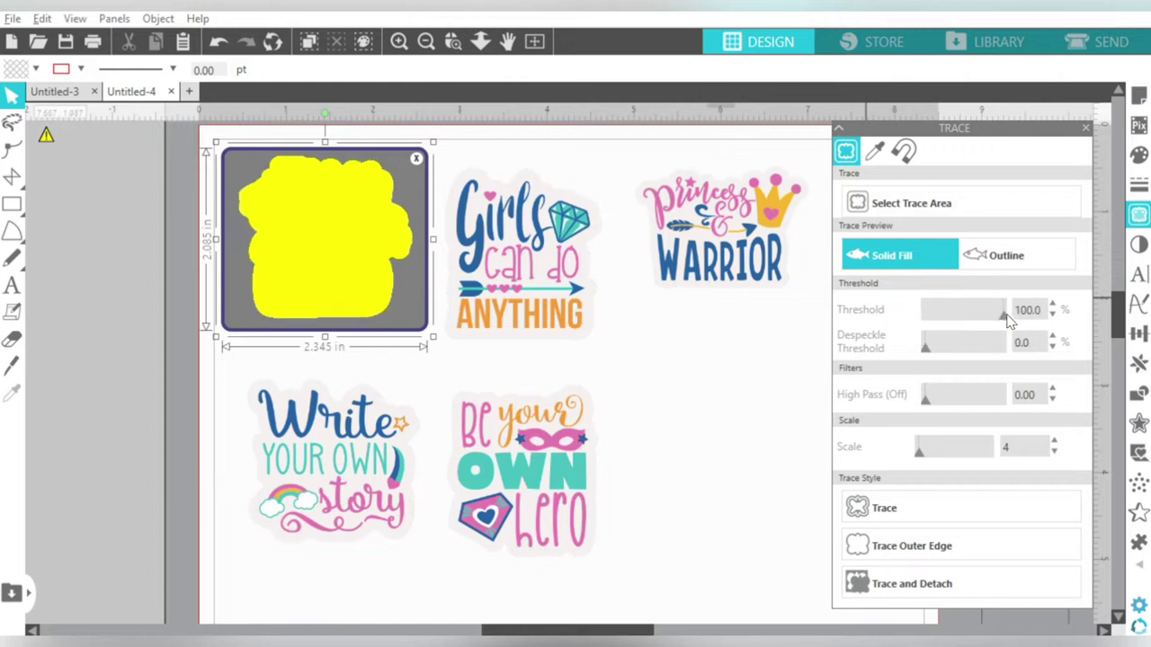
pyautogui.click(870, 493)
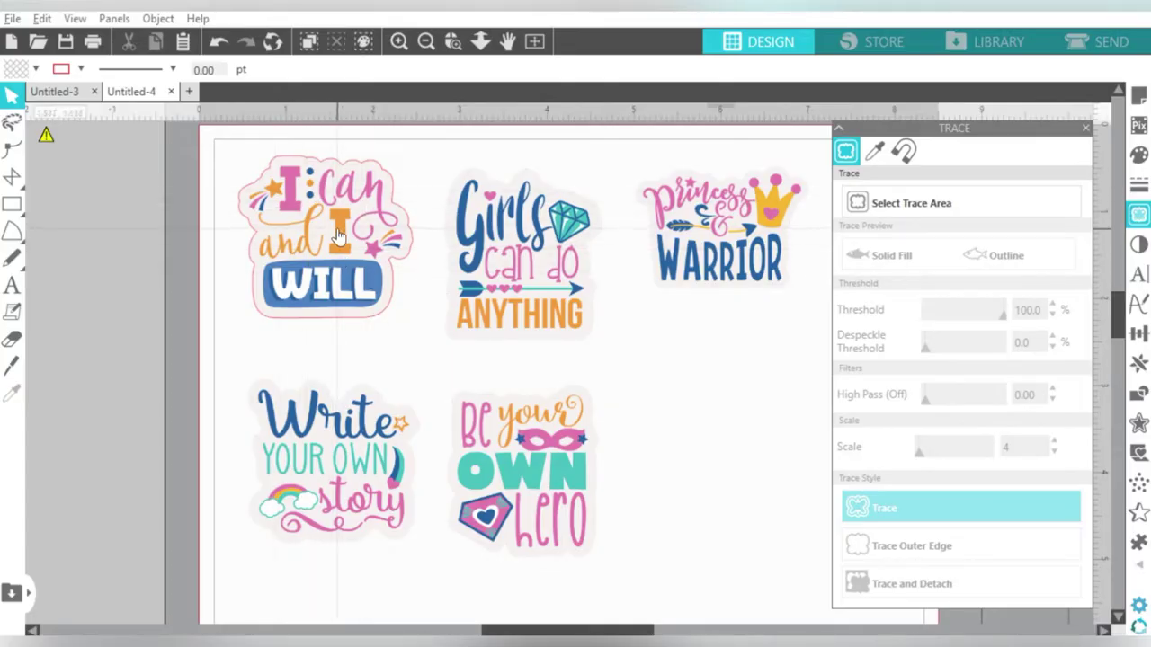
# - Delete the first traced outline from under the 'I can and I WILL' sticker
pyautogui.click(875, 150)
pyautogui.click(845, 150)
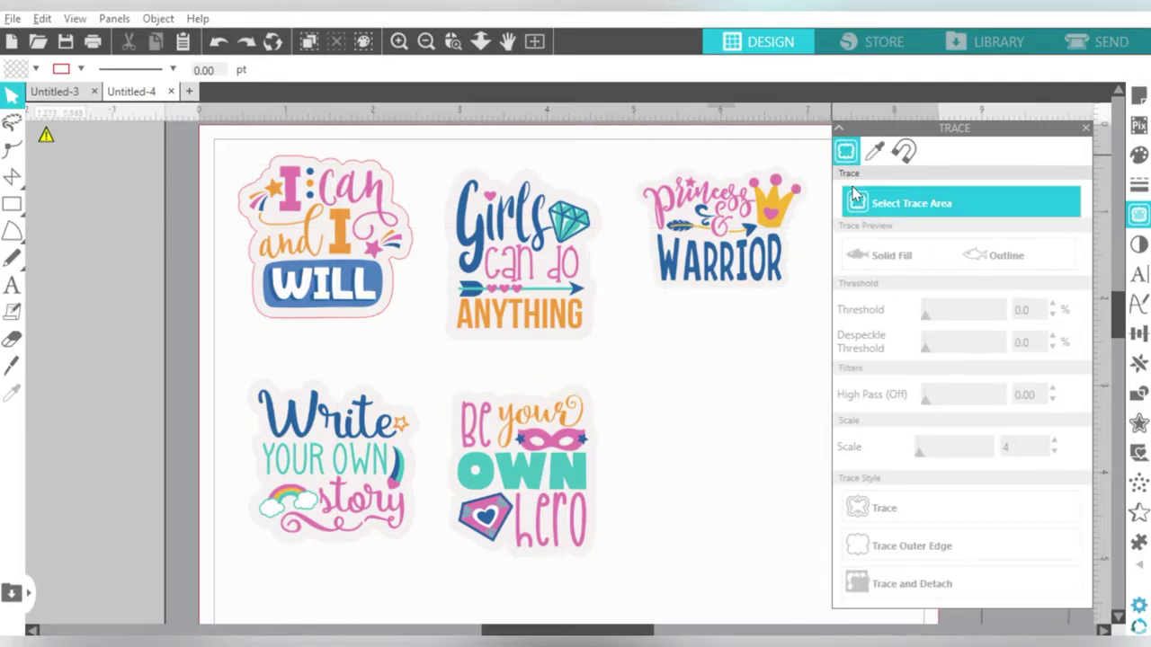
pyautogui.click(853, 199)
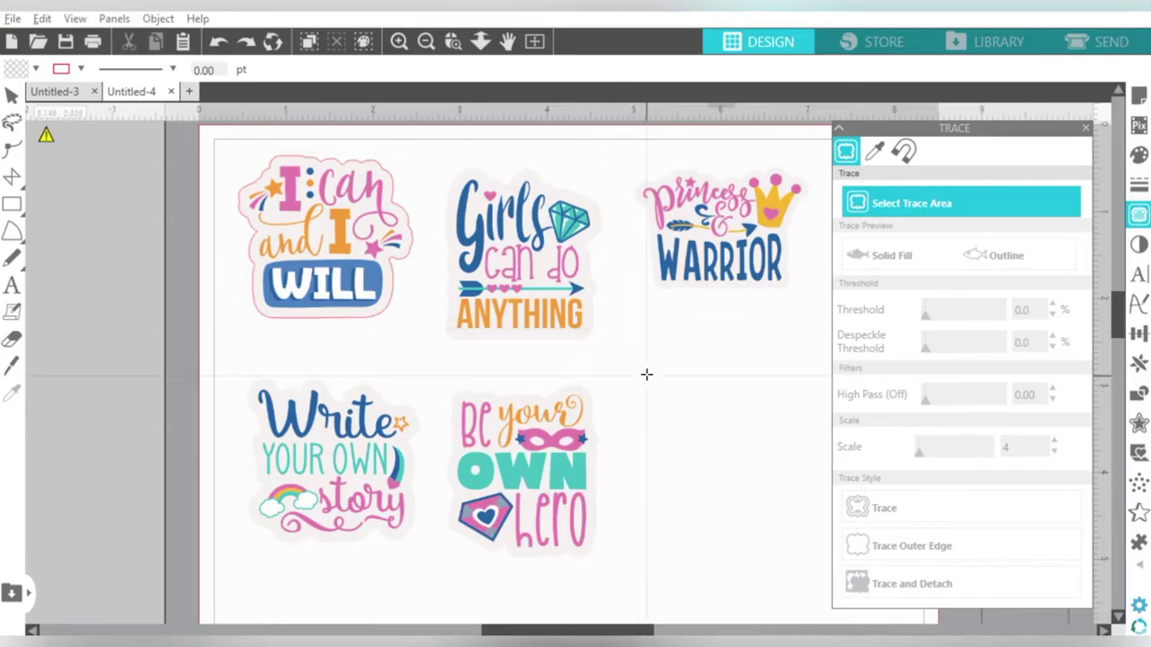
pyautogui.click(12, 94)
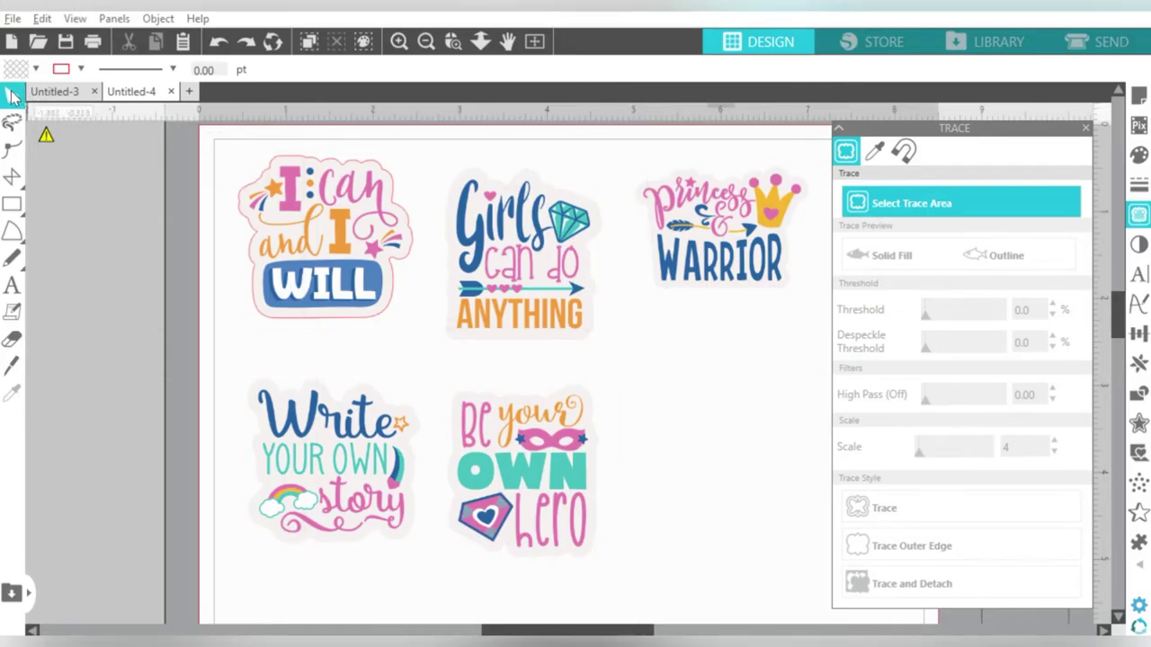
pyautogui.moveTo(282, 190); pyautogui.dragTo(306, 196)
pyautogui.click(259, 194)
pyautogui.press('Delete')
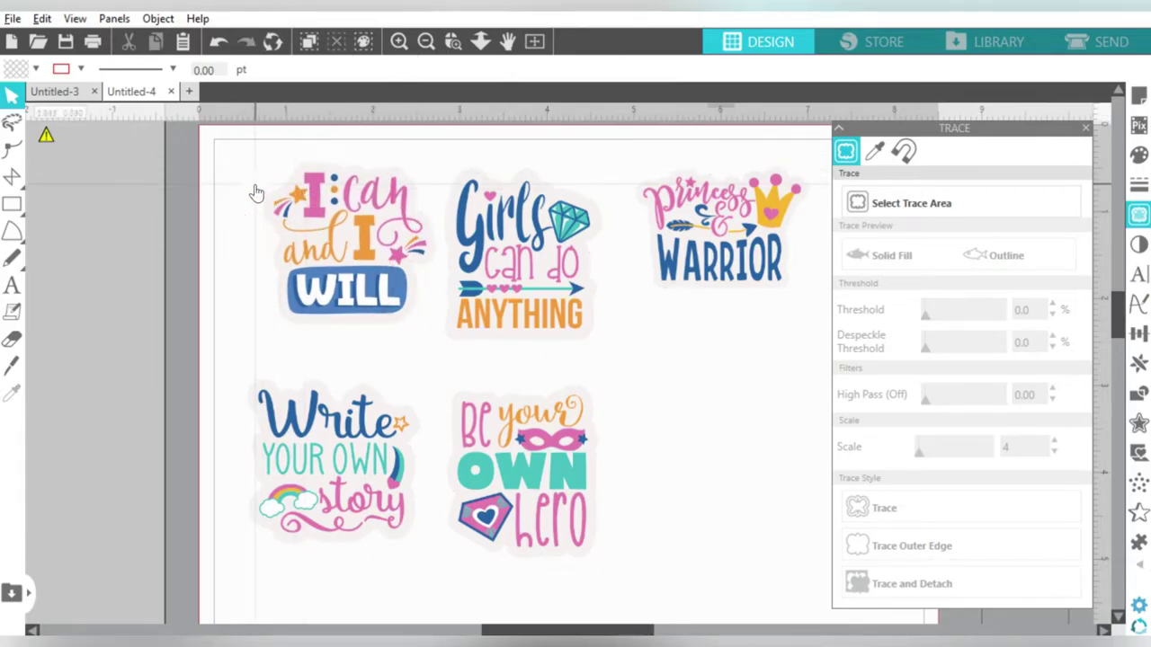
pyautogui.moveTo(284, 205); pyautogui.dragTo(266, 205)
pyautogui.click(249, 180)
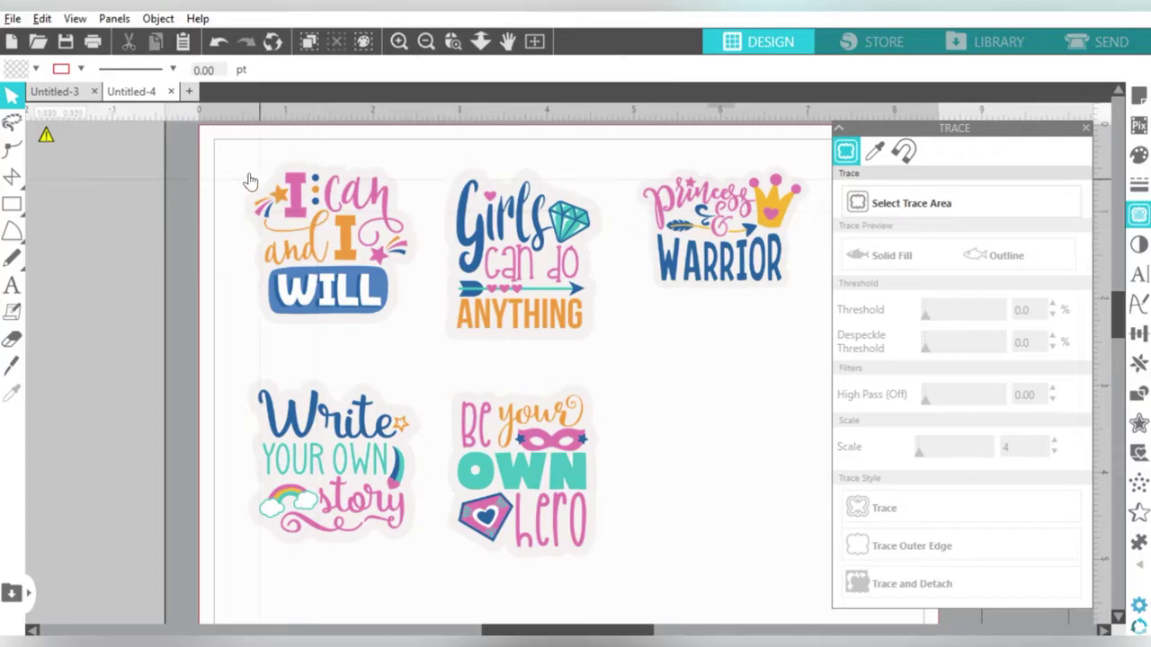
# - Trace all five stickers together at scale 4 and threshold 100
pyautogui.click(1026, 198)
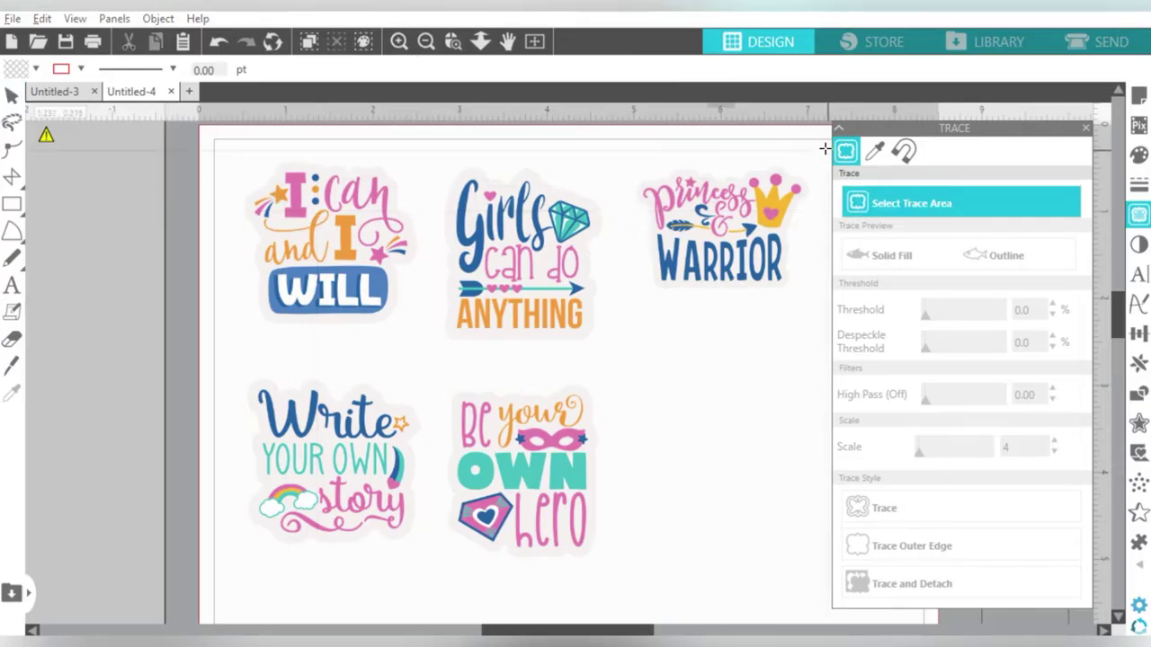
pyautogui.moveTo(823, 148)
pyautogui.mouseDown()
pyautogui.moveTo(637, 247)
pyautogui.moveTo(331, 382)
pyautogui.moveTo(241, 496)
pyautogui.moveTo(230, 573)
pyautogui.mouseUp()
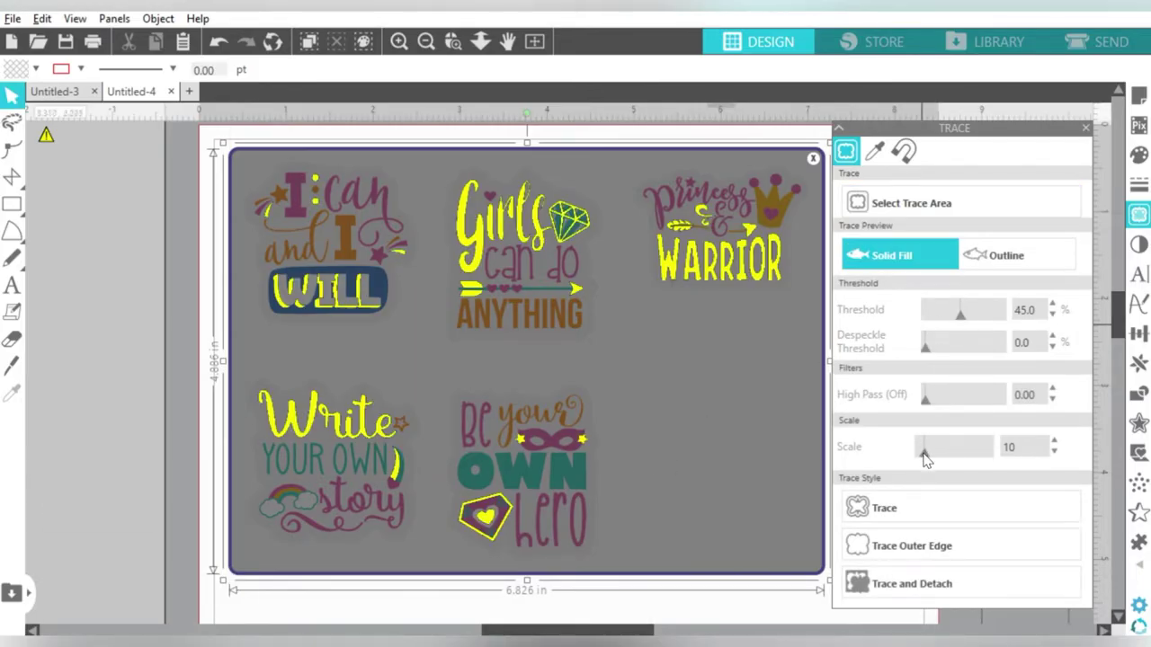
pyautogui.moveTo(923, 448); pyautogui.dragTo(911, 459)
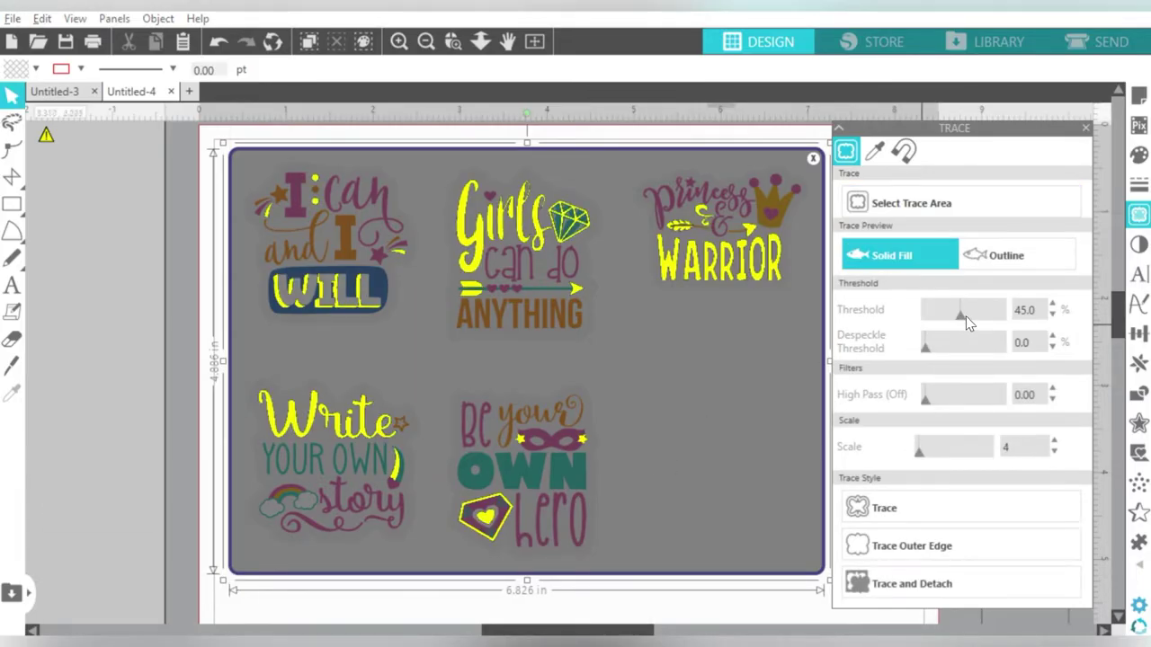
pyautogui.moveTo(962, 315); pyautogui.dragTo(1008, 316)
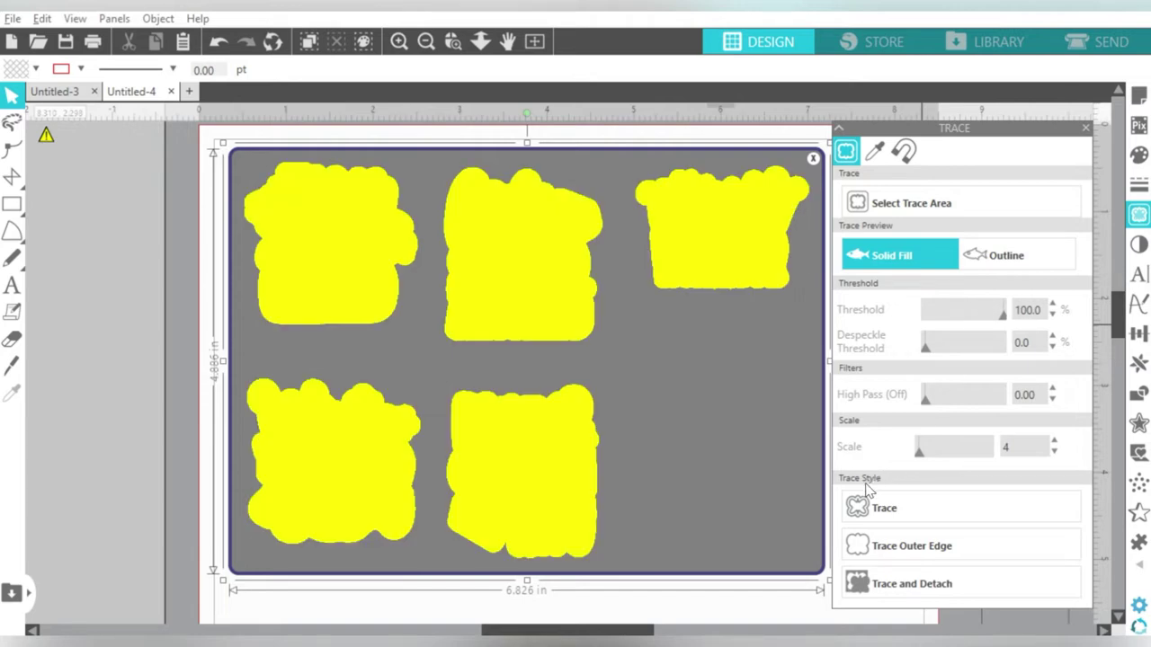
pyautogui.click(861, 510)
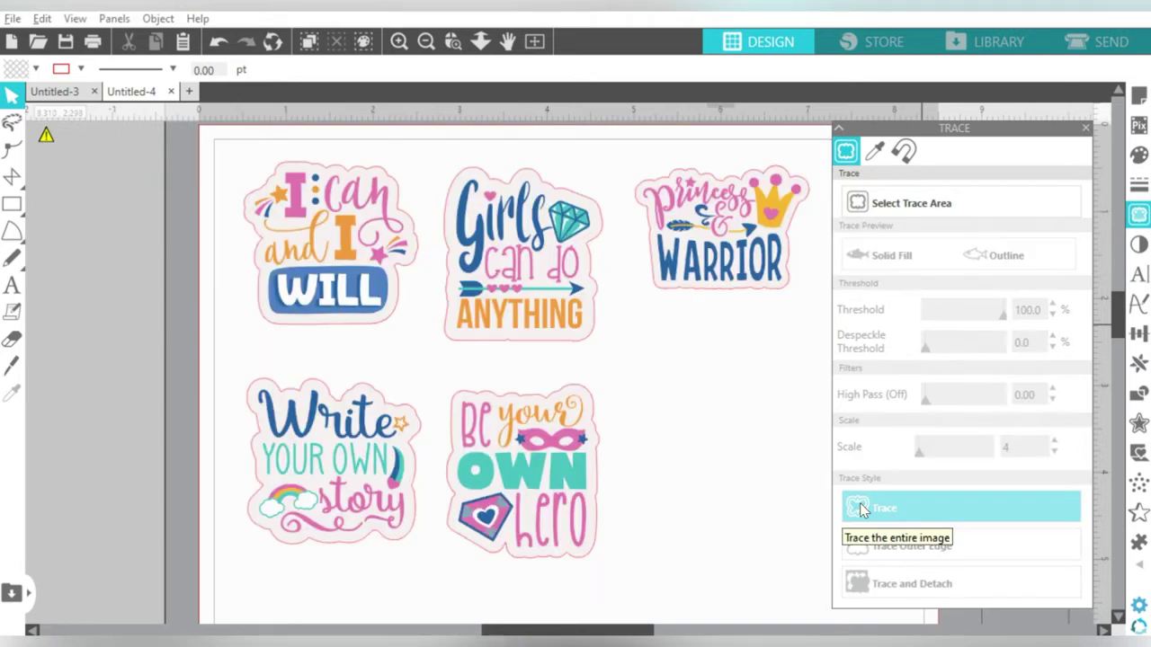
# - Release the traced compound path into separate outlines for each sticker
pyautogui.click(252, 232)
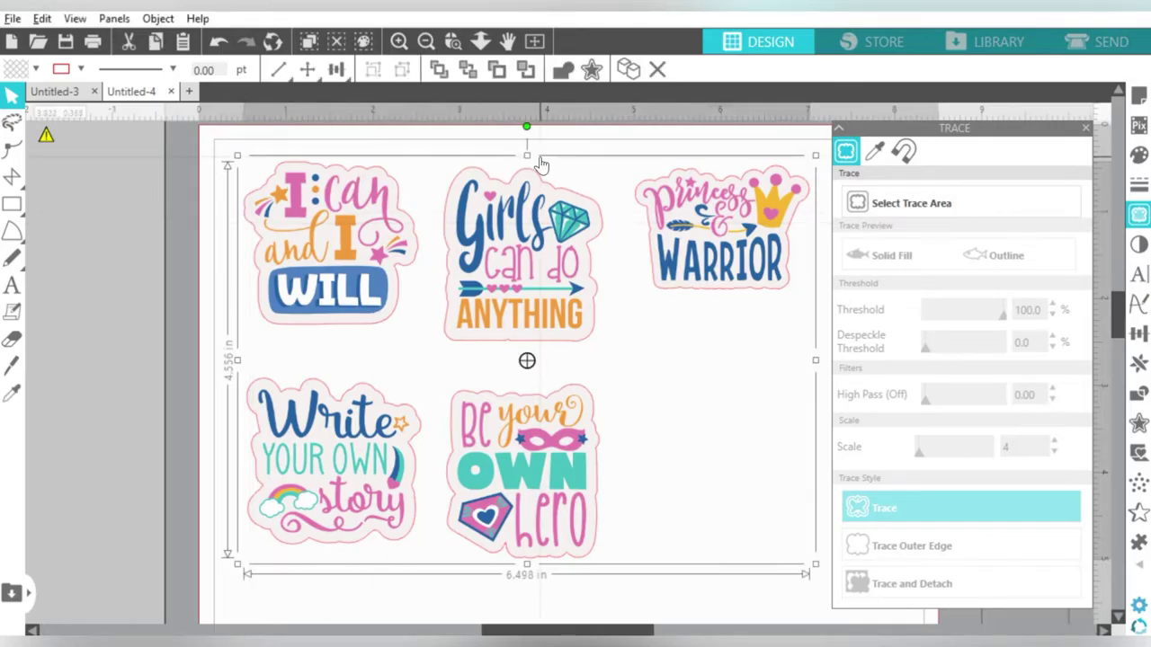
pyautogui.rightClick(295, 160)
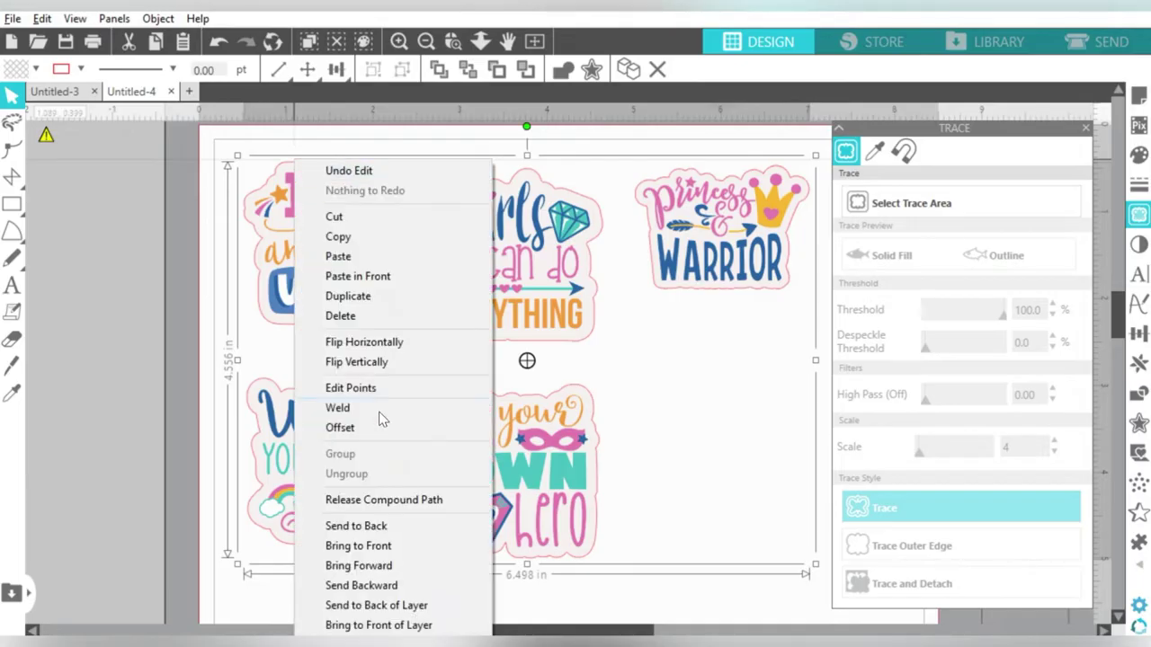
pyautogui.click(368, 501)
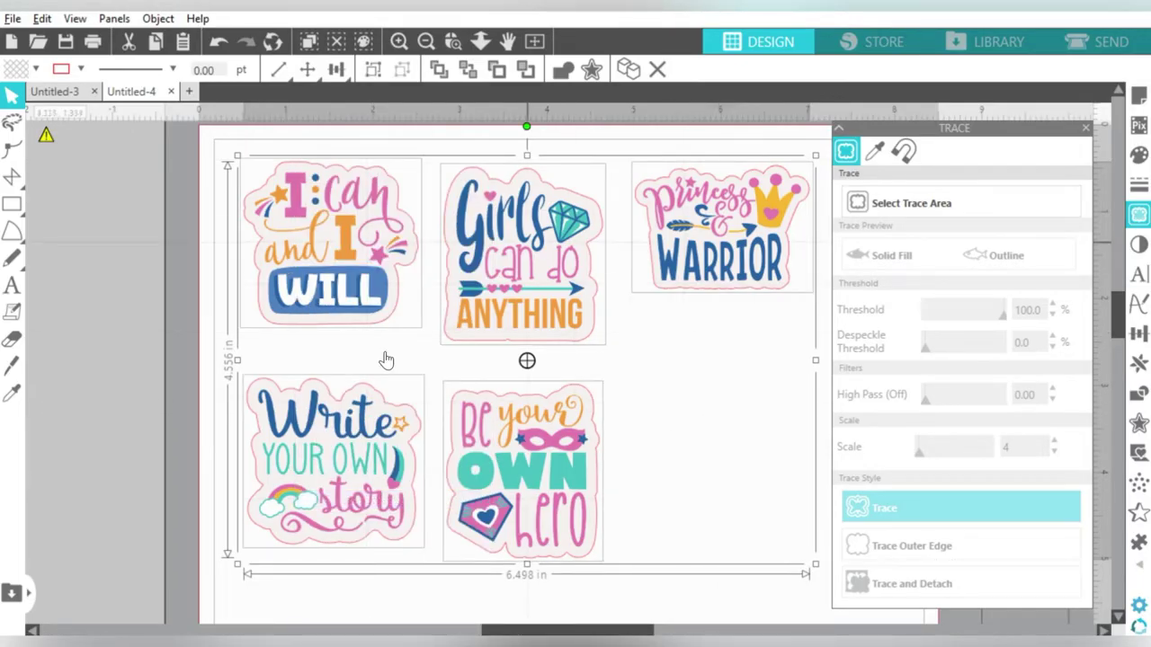
pyautogui.click(727, 375)
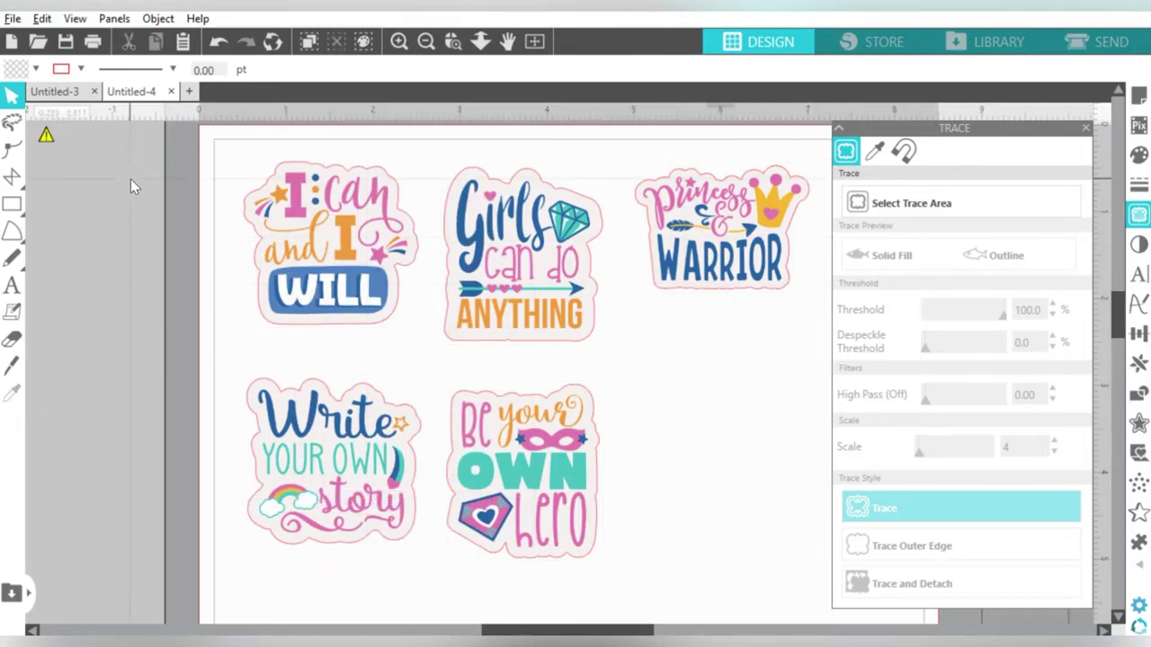
# - Crop the pink backing off the 'I can and I WILL' and 'Princess Warrior' stickers
pyautogui.click(1138, 396)
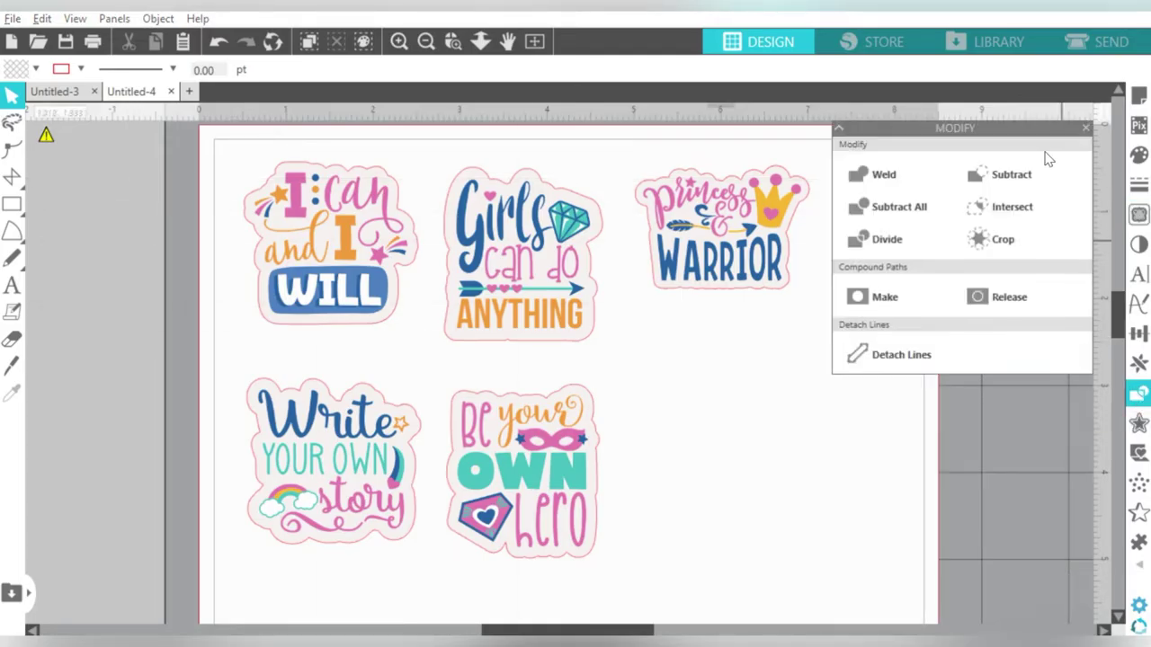
pyautogui.click(321, 247)
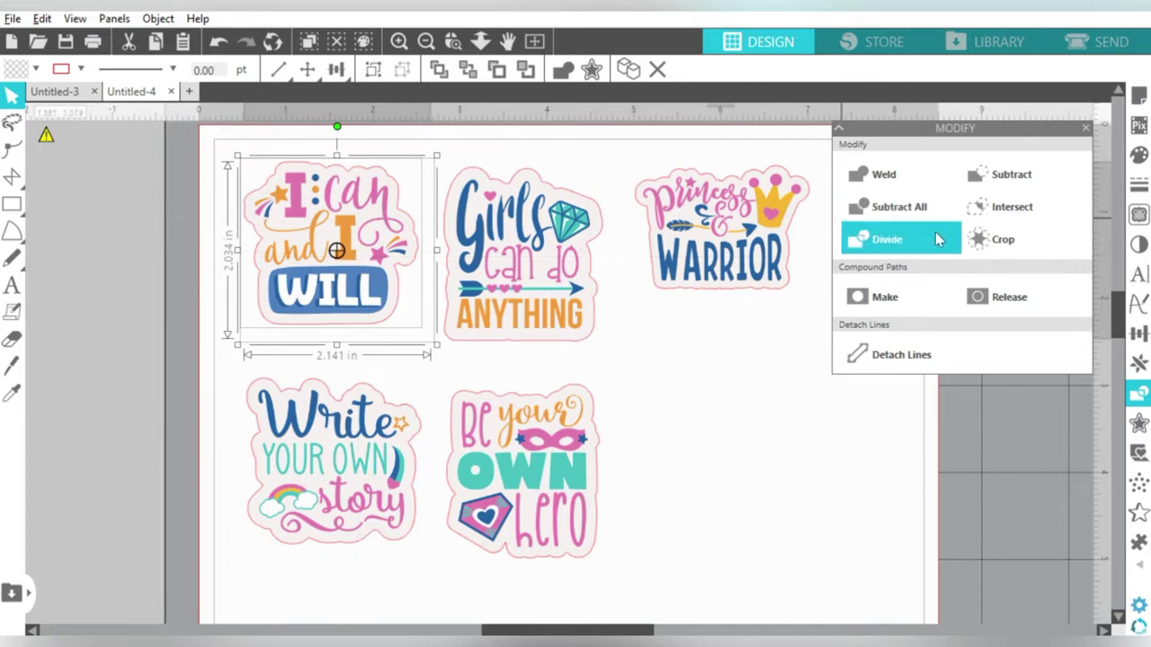
pyautogui.click(980, 245)
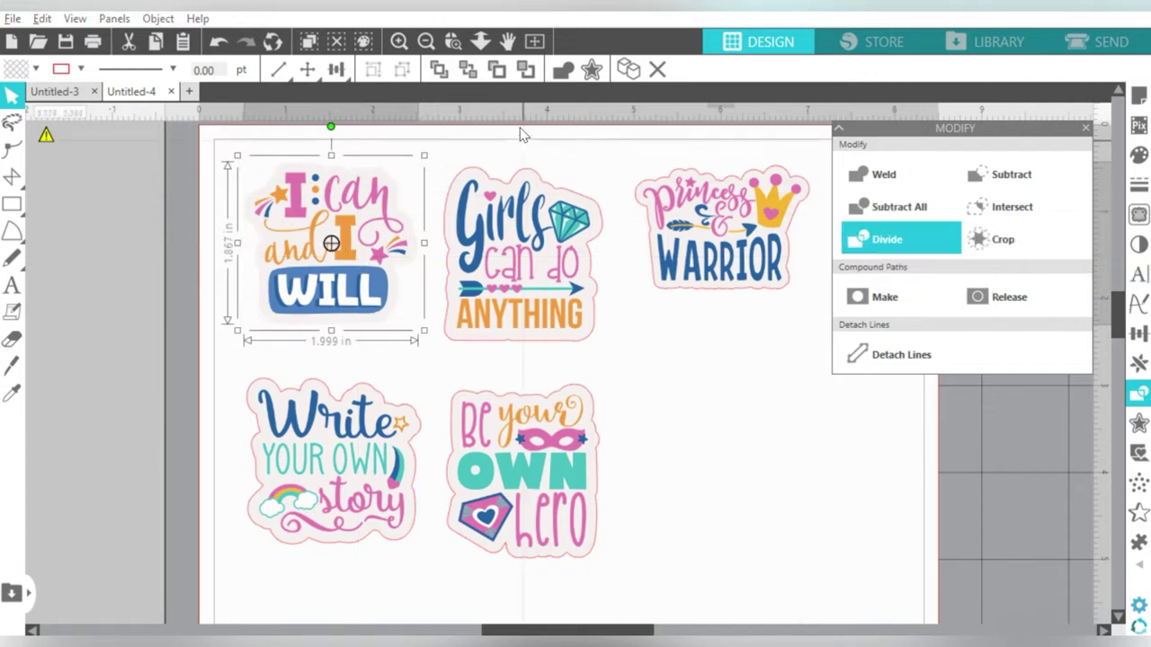
pyautogui.click(531, 191)
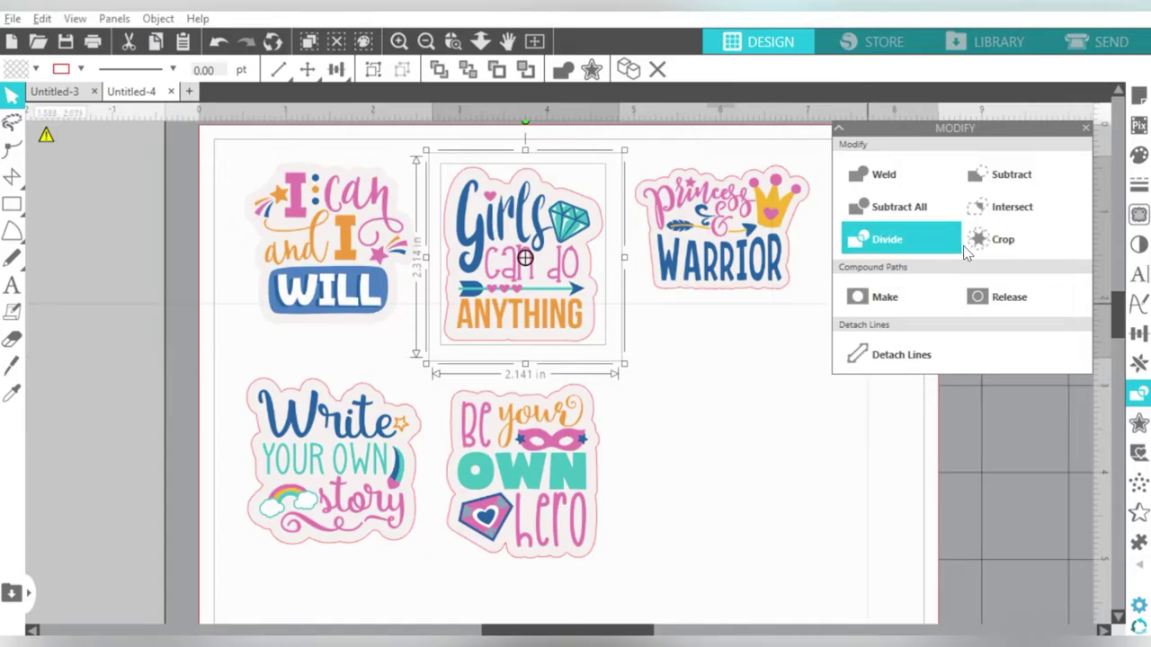
pyautogui.click(719, 261)
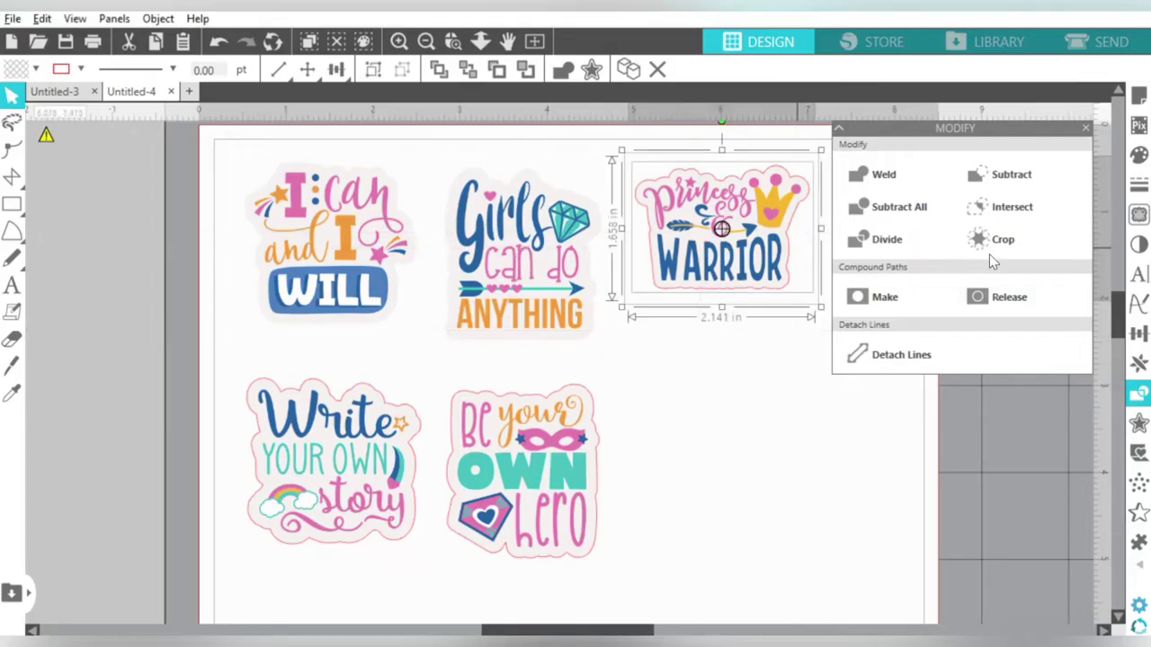
pyautogui.click(994, 243)
# - Crop 'Be your own hero' and 'Write your own story', then check cuts in Send
pyautogui.moveTo(713, 414); pyautogui.dragTo(543, 478)
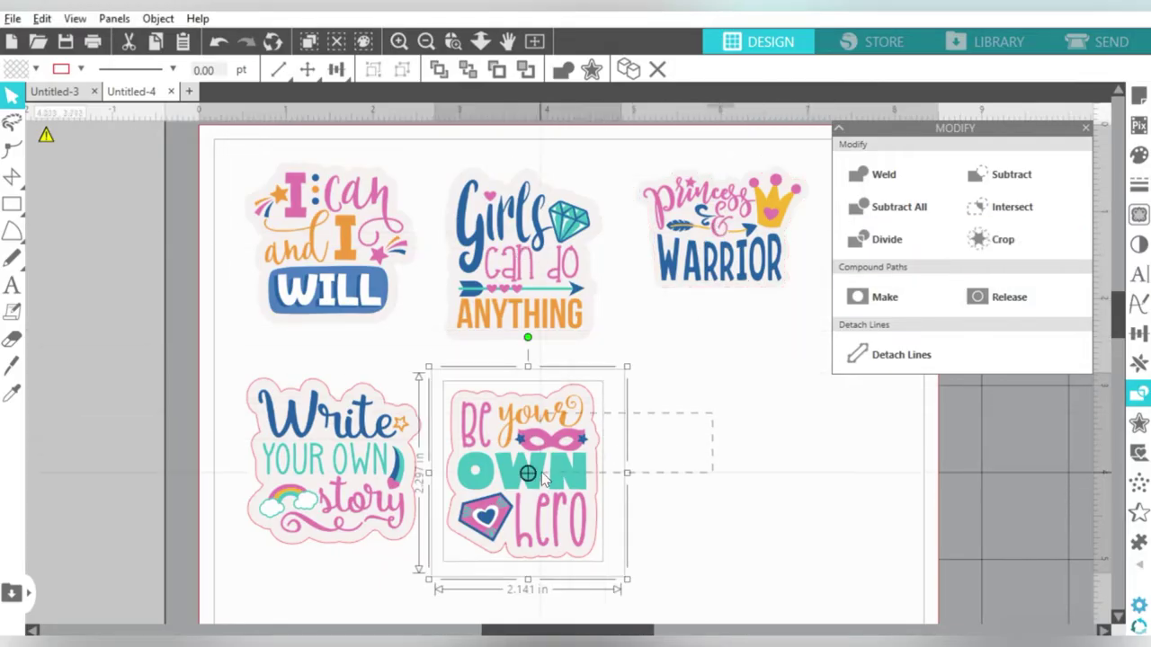
pyautogui.click(994, 241)
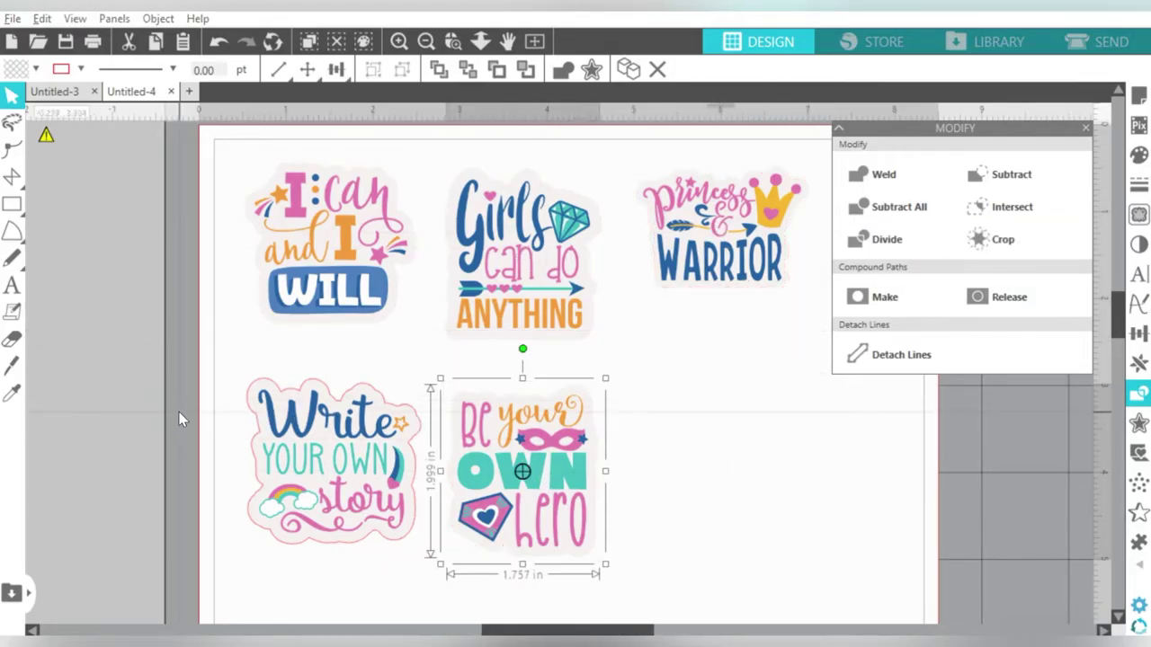
pyautogui.moveTo(179, 412); pyautogui.dragTo(387, 430)
pyautogui.click(989, 241)
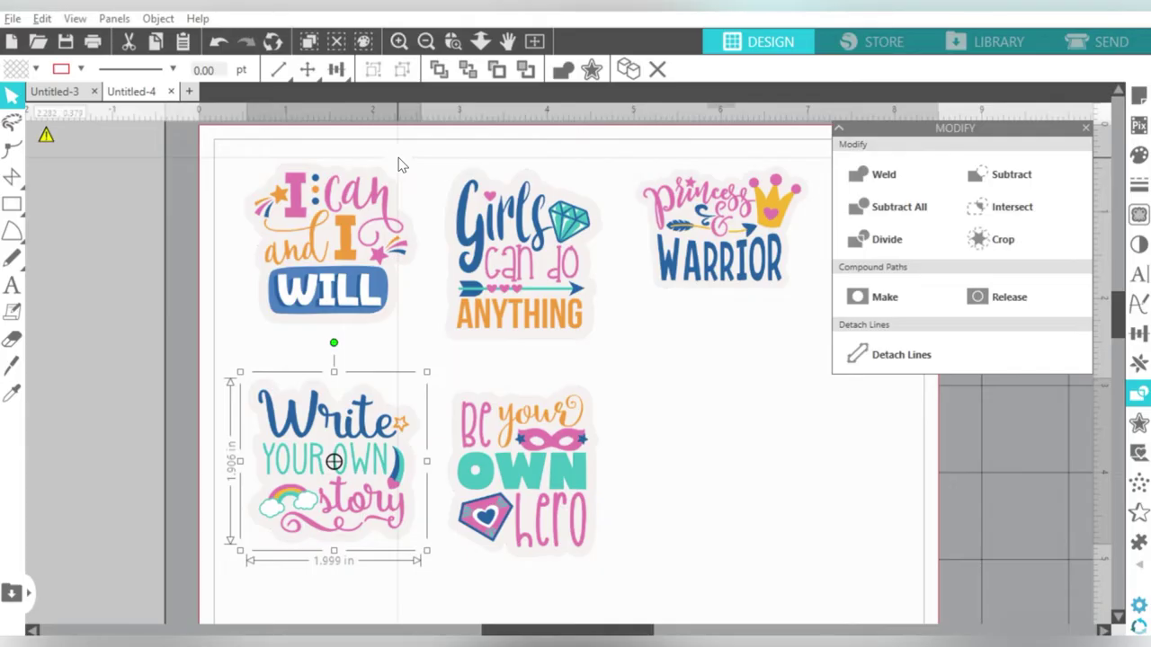
pyautogui.click(1082, 45)
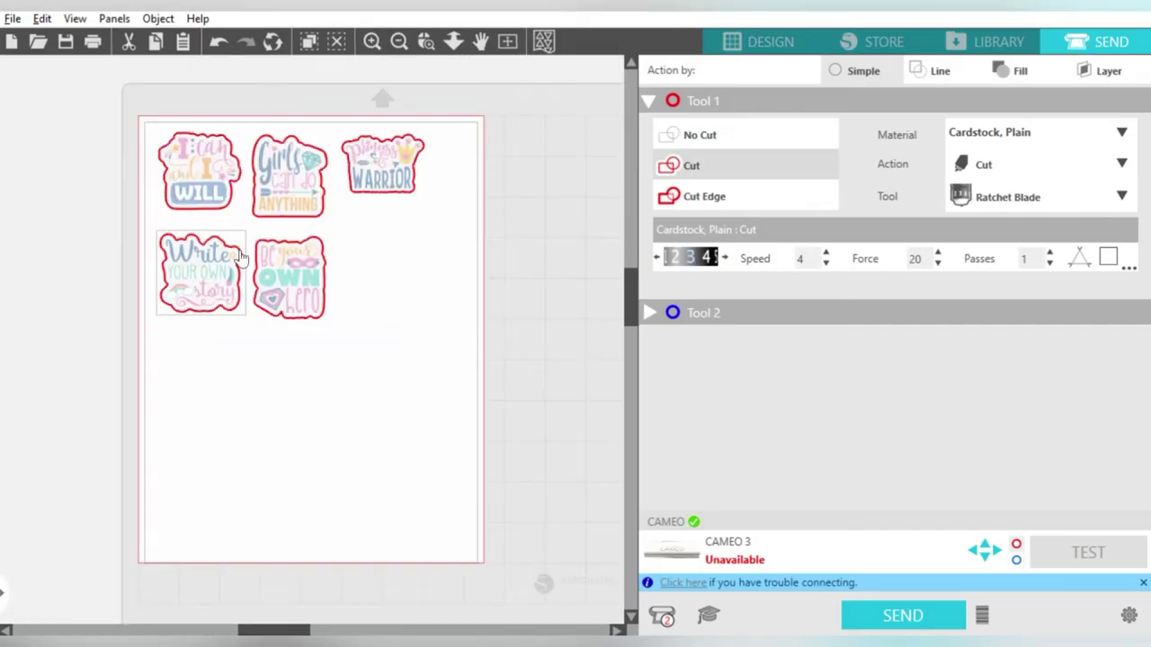
# - Return to the Design workspace showing the Untitled-4 letter page
pyautogui.click(768, 42)
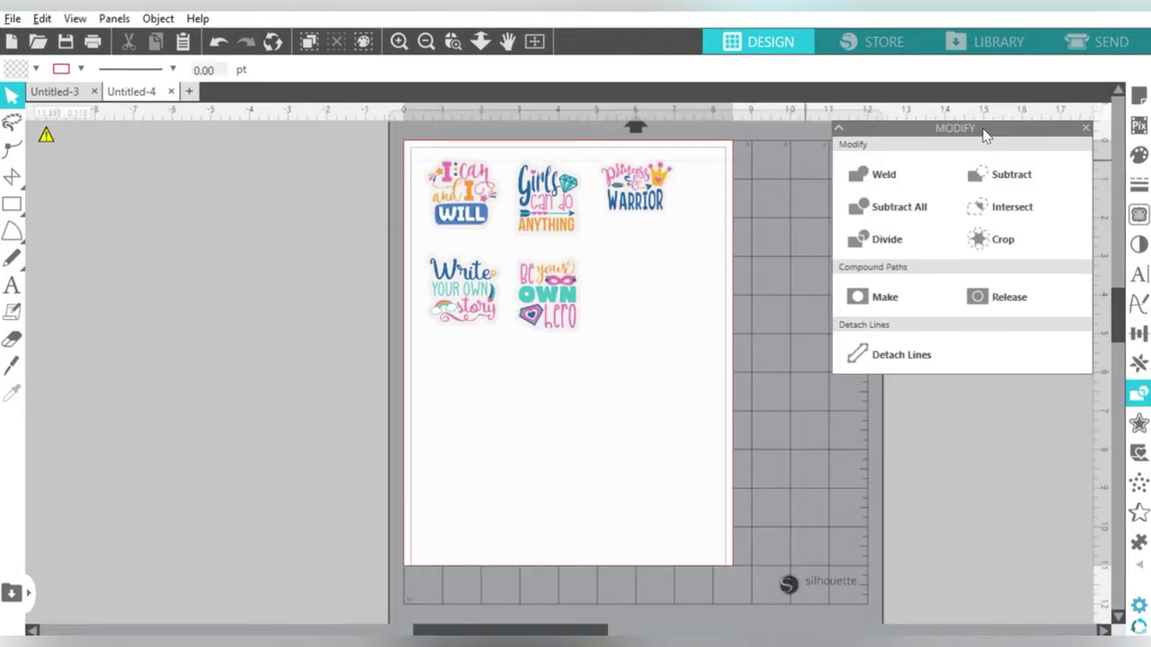
# - Set Registration Marks style to Type 1 in Page Setup
pyautogui.click(1138, 95)
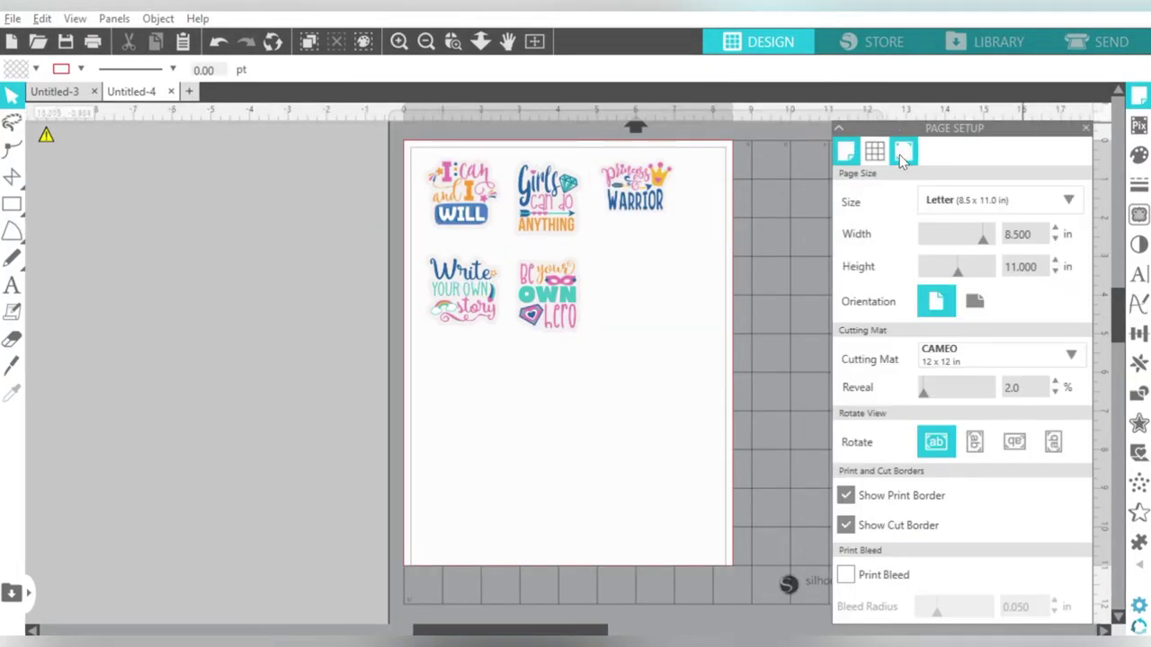
pyautogui.click(902, 152)
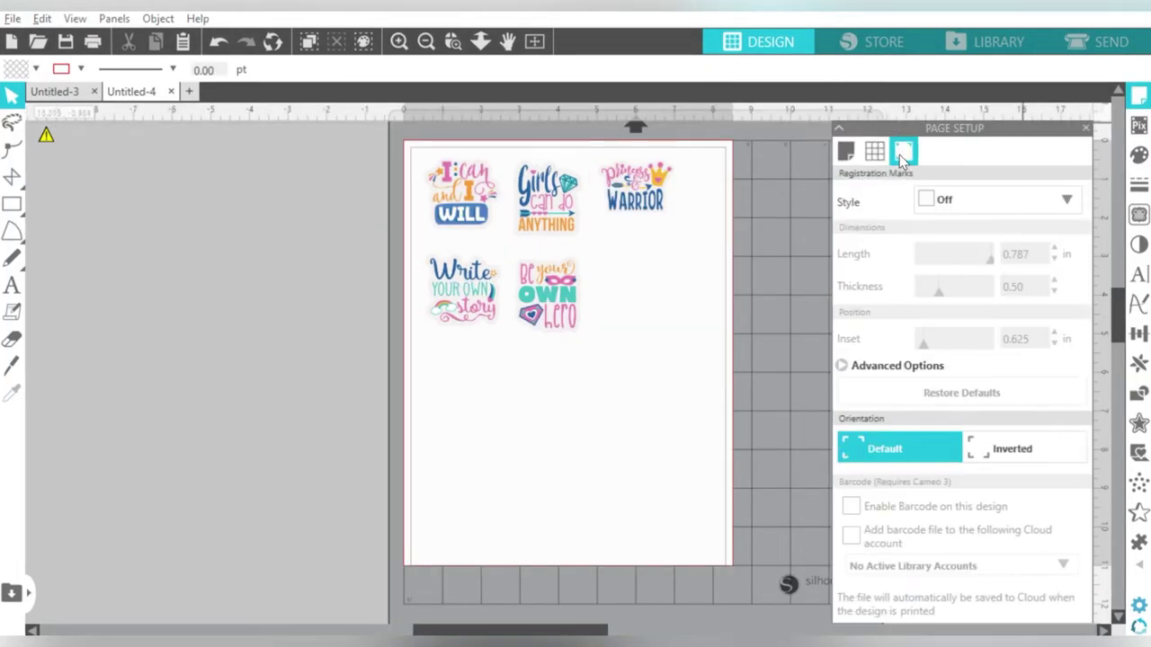
pyautogui.click(933, 200)
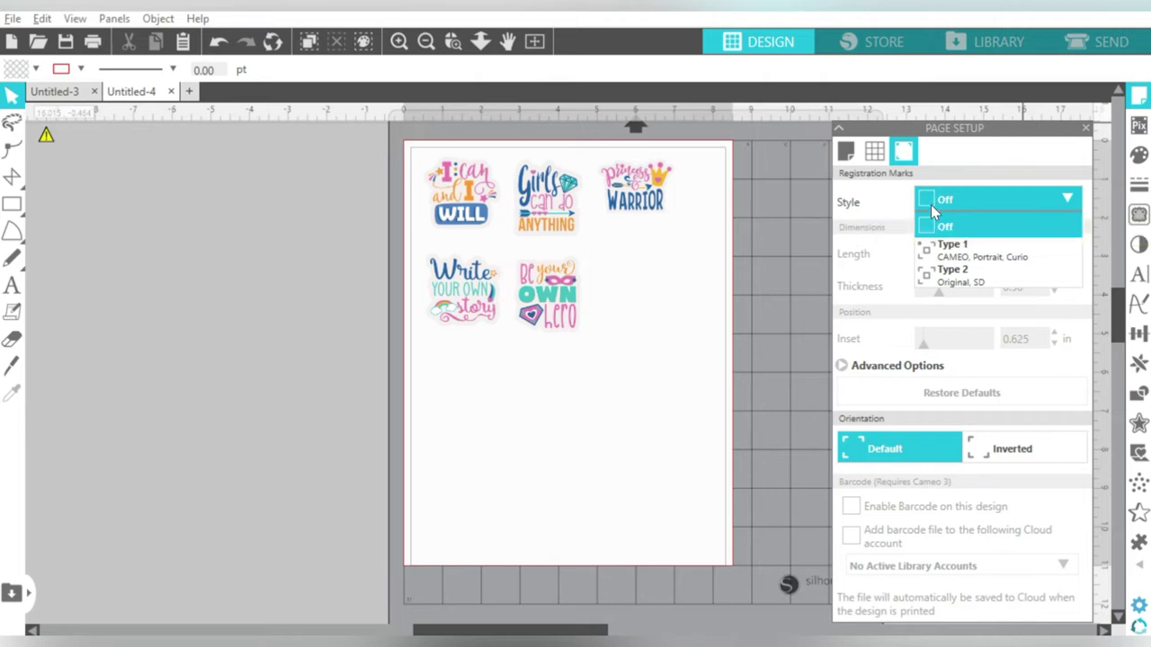
pyautogui.click(949, 257)
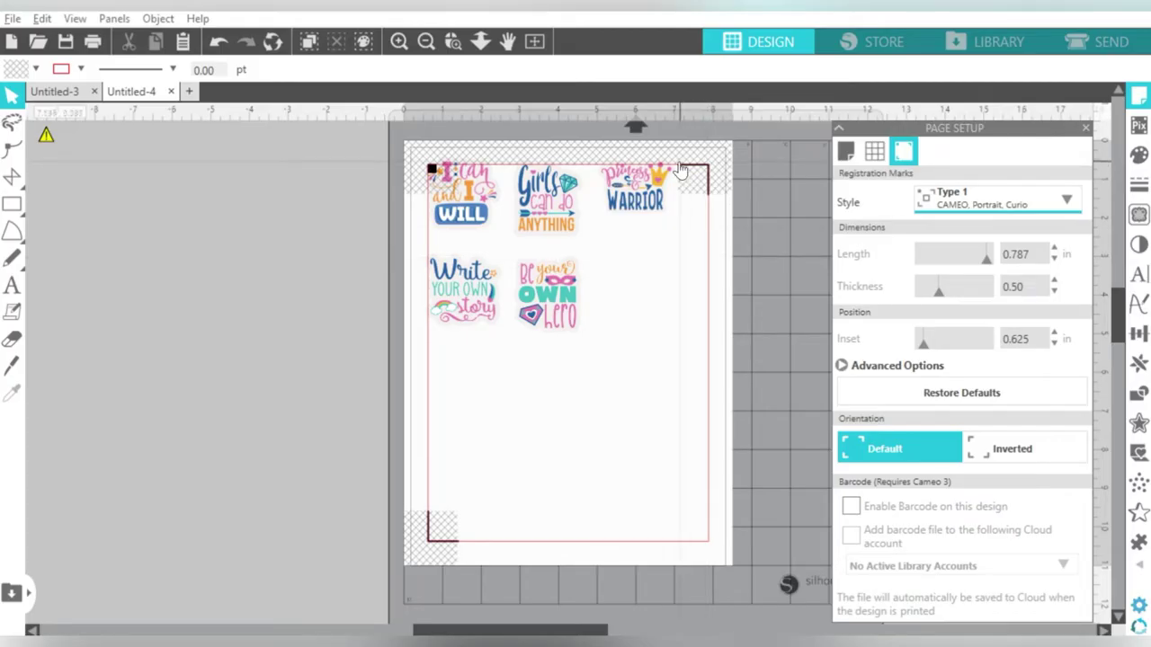
# - Shift the stickers right so they clear the corner registration mark
pyautogui.moveTo(635, 196); pyautogui.dragTo(658, 232)
pyautogui.moveTo(556, 216); pyautogui.dragTo(591, 223)
pyautogui.moveTo(469, 209); pyautogui.dragTo(512, 217)
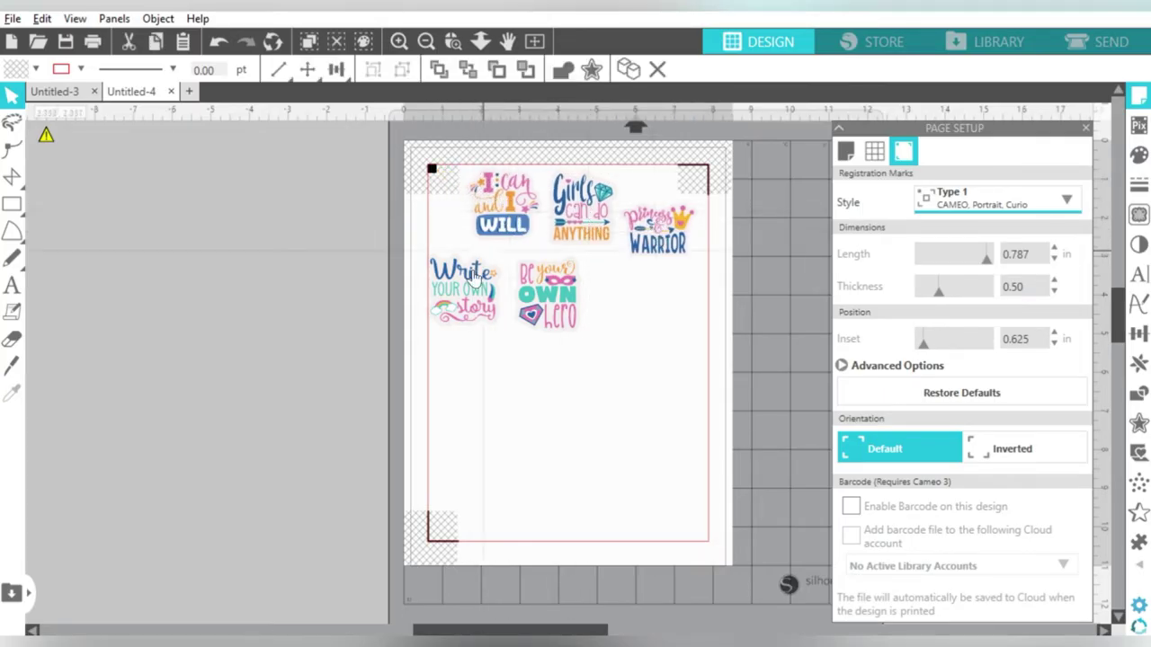
pyautogui.moveTo(466, 288); pyautogui.dragTo(472, 290)
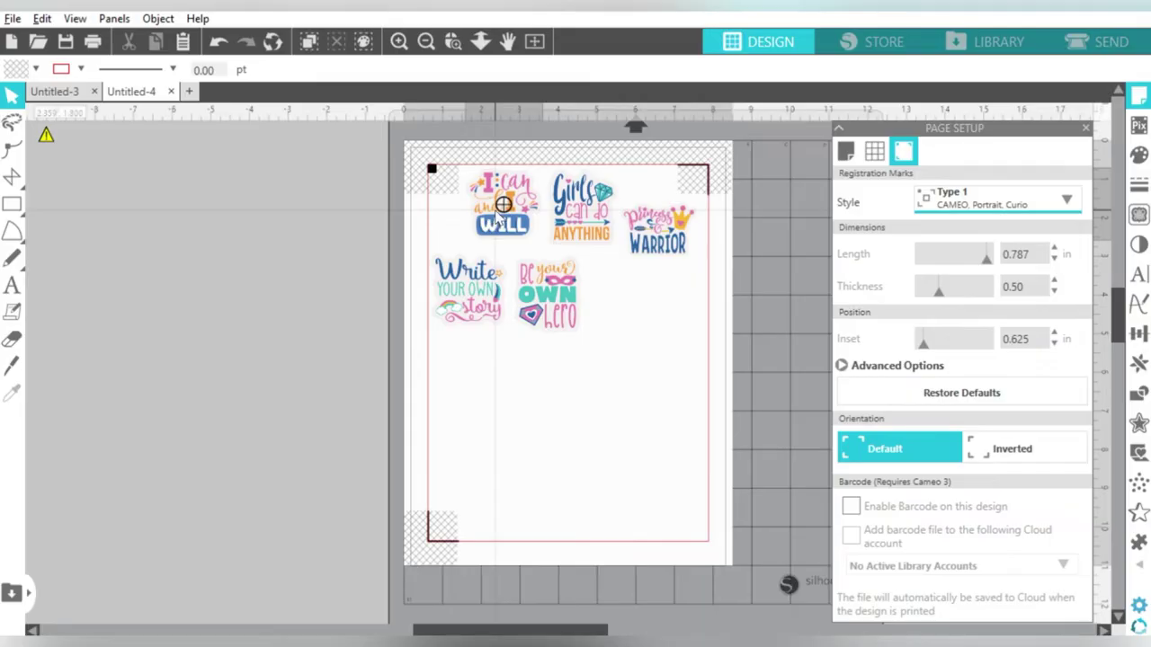
# - Scale the 'I can and I will' sticker to a 2 in height
pyautogui.click(503, 204)
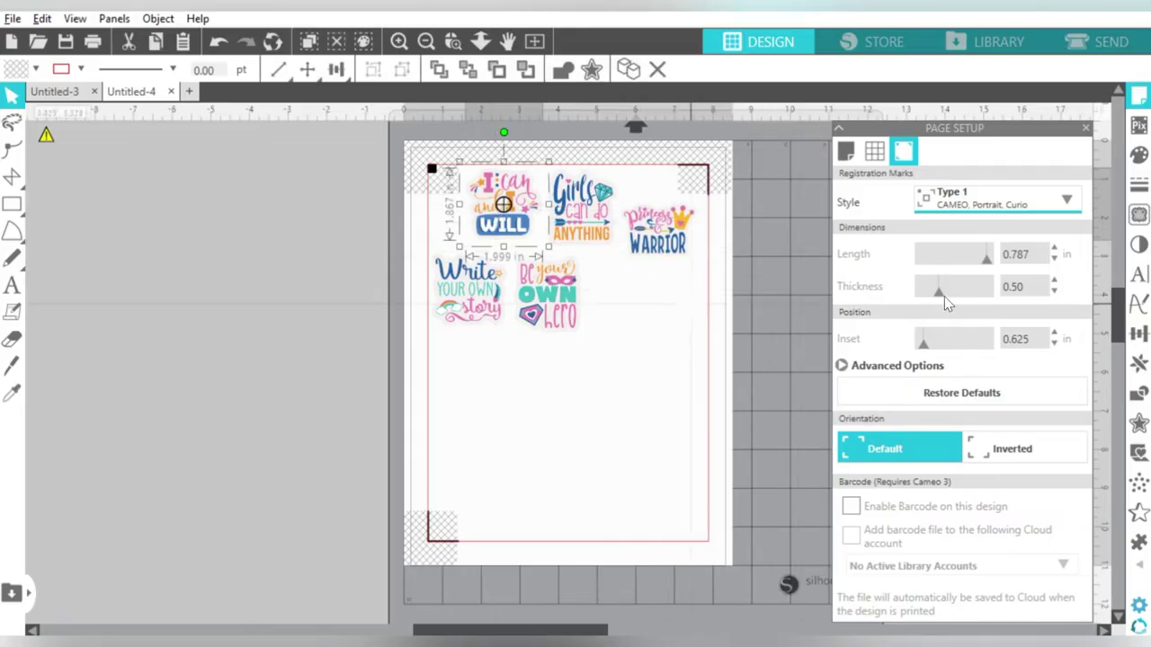
pyautogui.click(1137, 335)
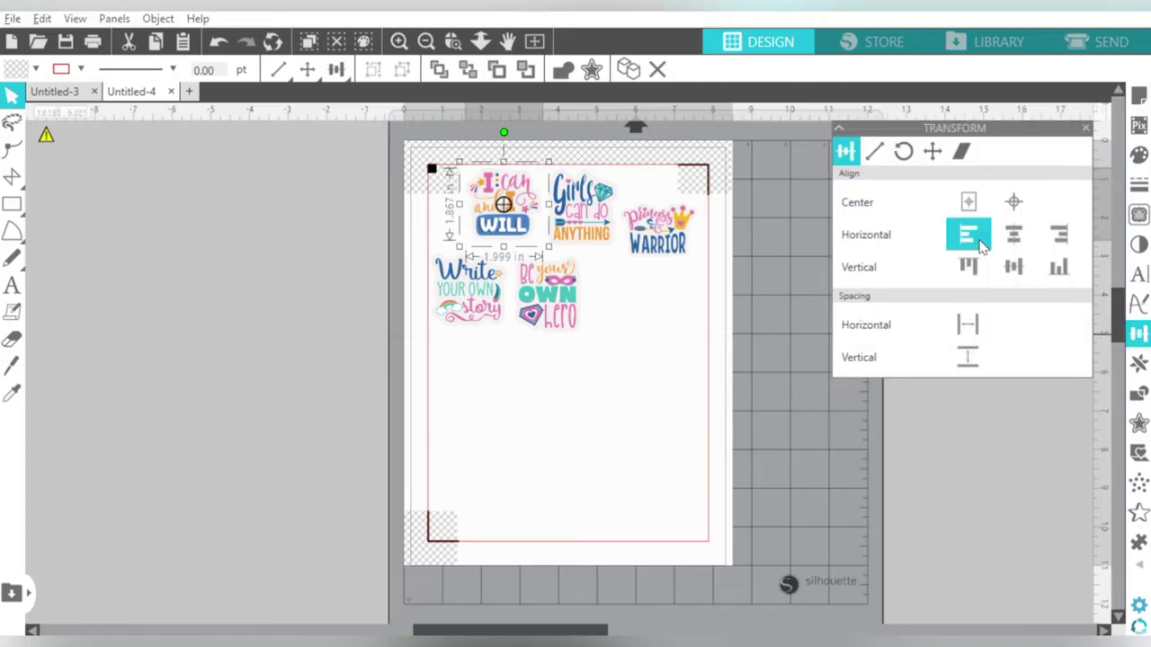
pyautogui.click(875, 152)
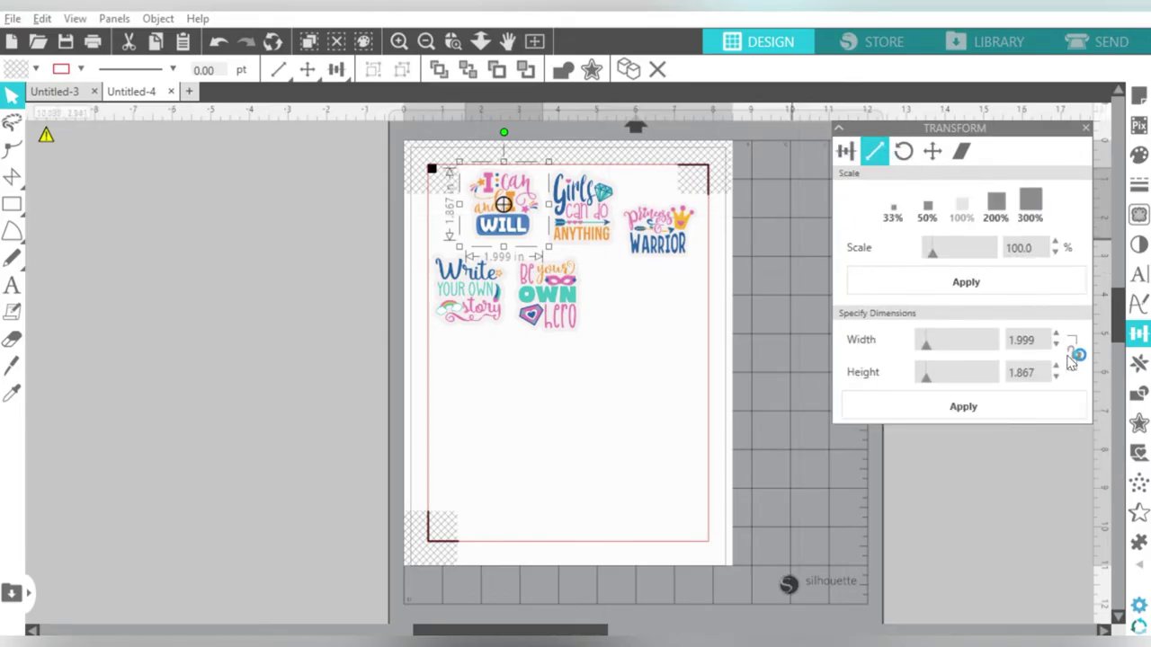
pyautogui.write('2')
pyautogui.press('Return')
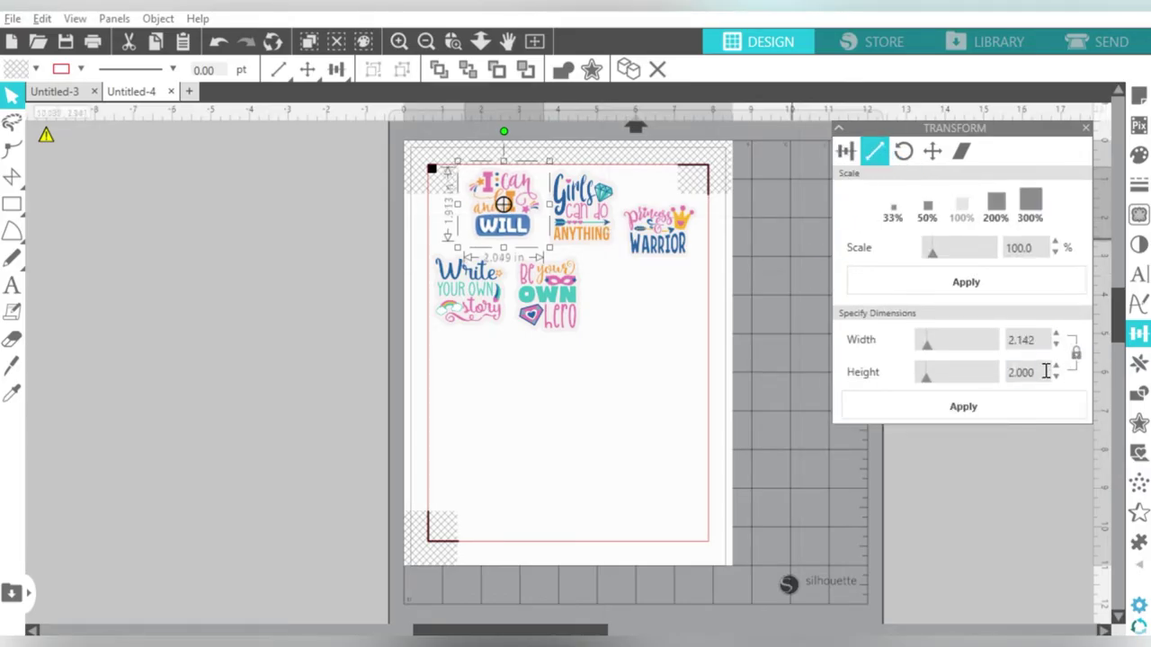
# - Set the remaining stickers to 2 in height and duplicate all five below
pyautogui.click(600, 229)
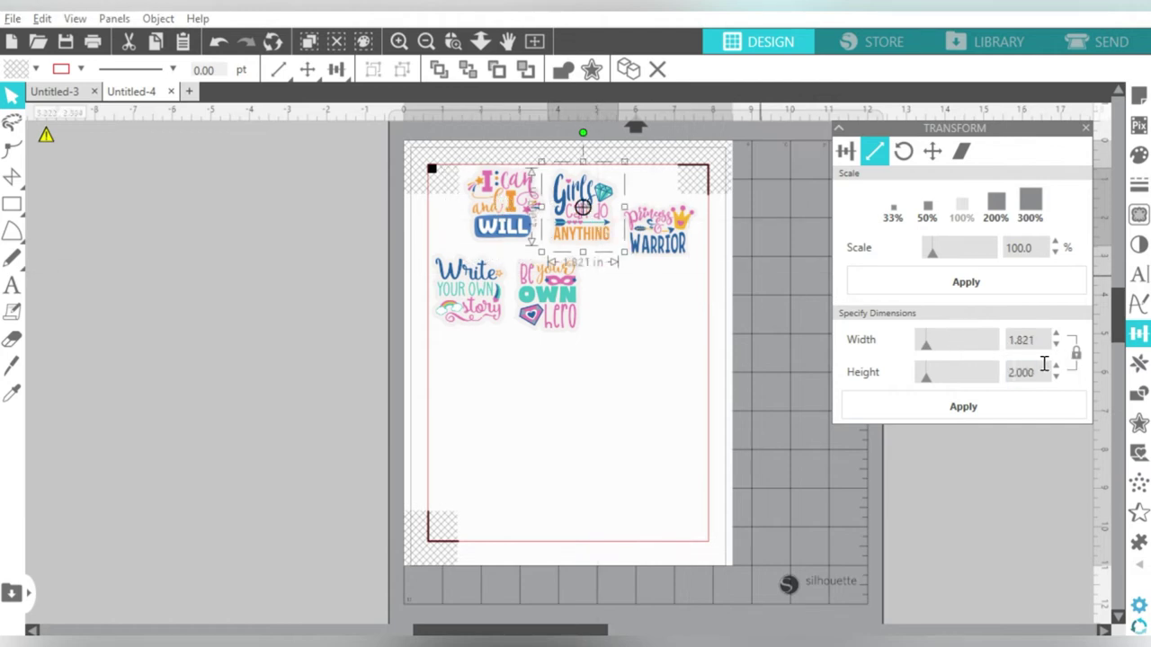
pyautogui.click(658, 247)
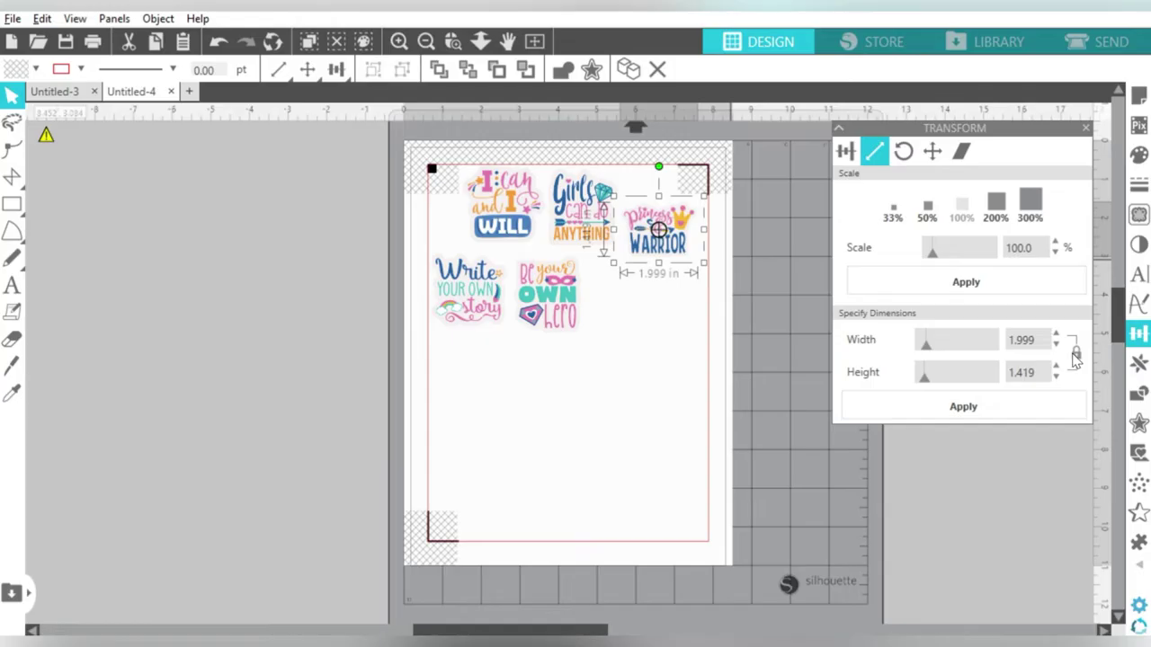
pyautogui.click(569, 315)
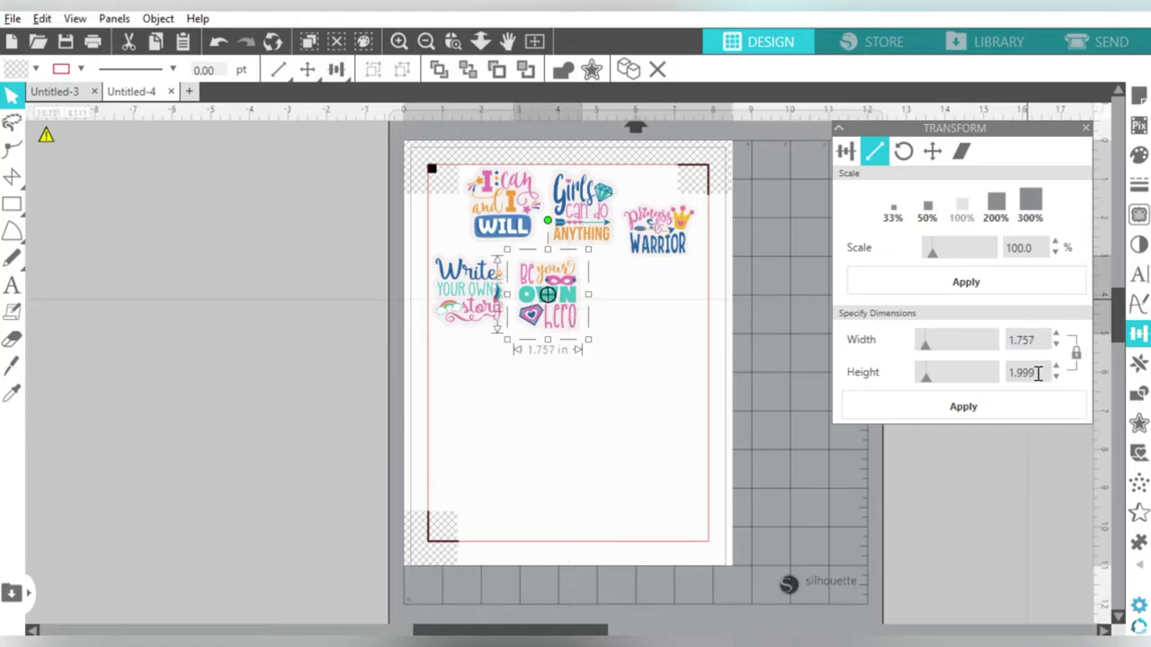
pyautogui.doubleClick(1037, 372)
pyautogui.write('2')
pyautogui.press('Return')
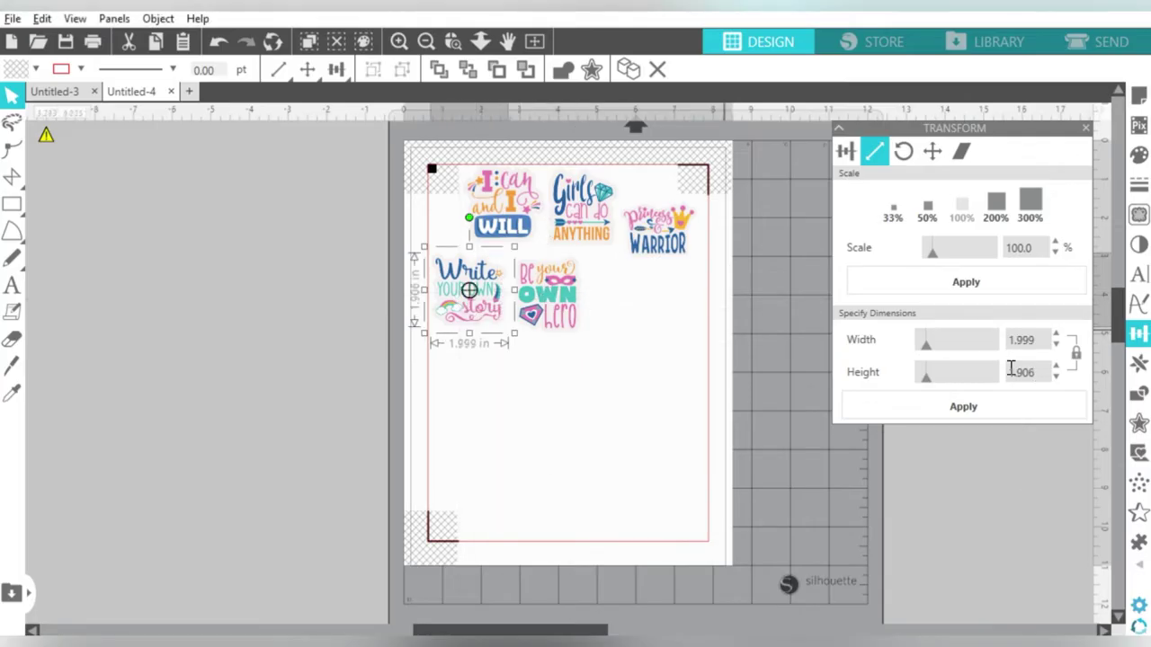
pyautogui.doubleClick(1040, 376)
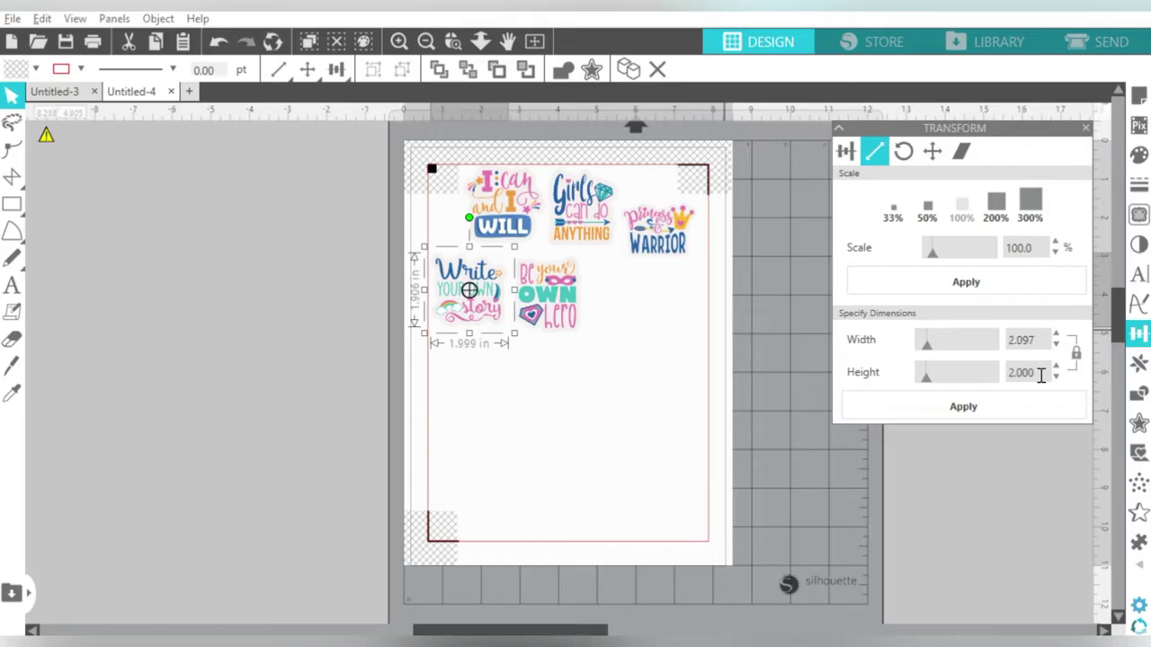
pyautogui.hotkey('ctrl', 'a')
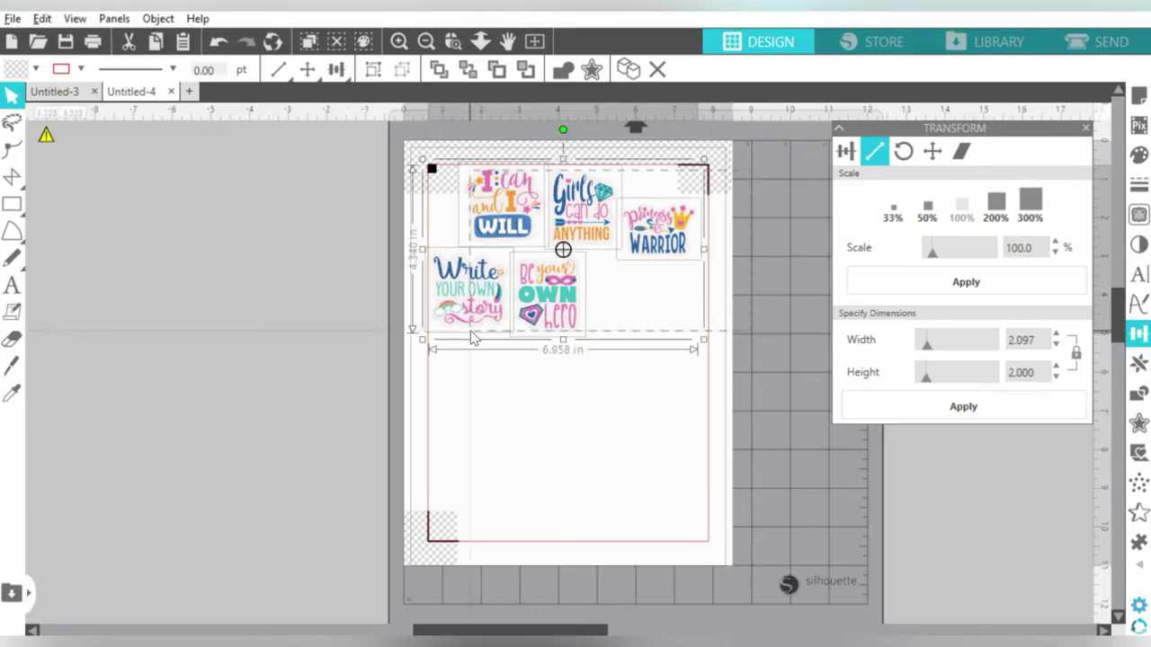
pyautogui.hotkey('ctrl', 'd')
# - Enlarge the duplicate I can, Girls and Write stickers to 3 in height
pyautogui.click(672, 290)
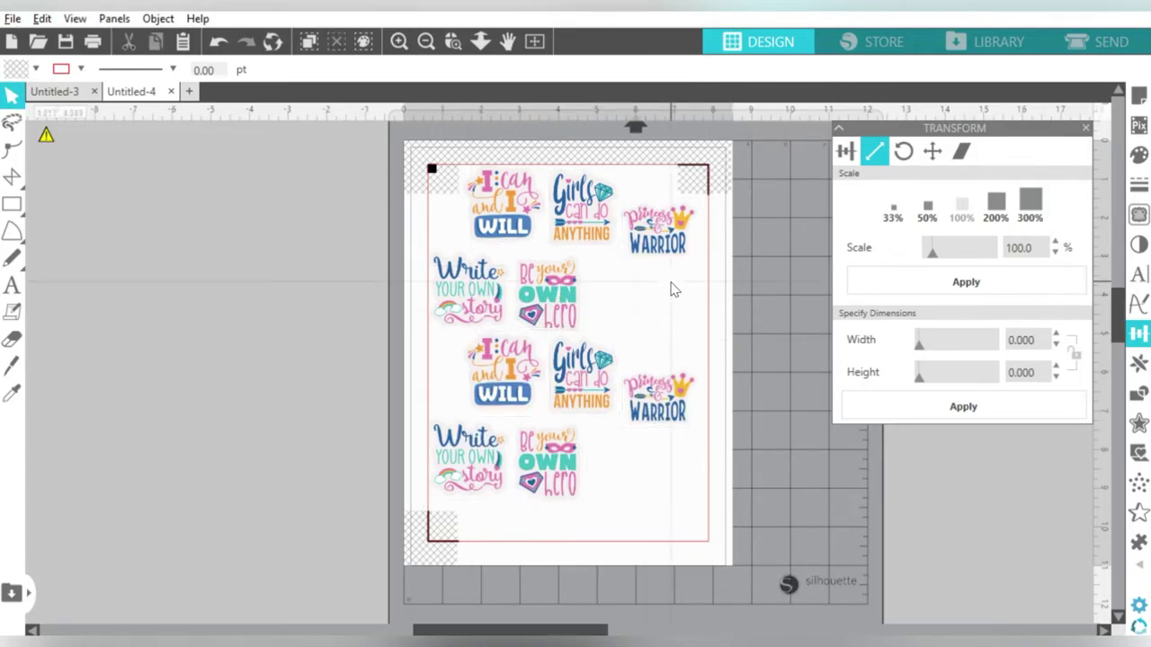
pyautogui.click(484, 372)
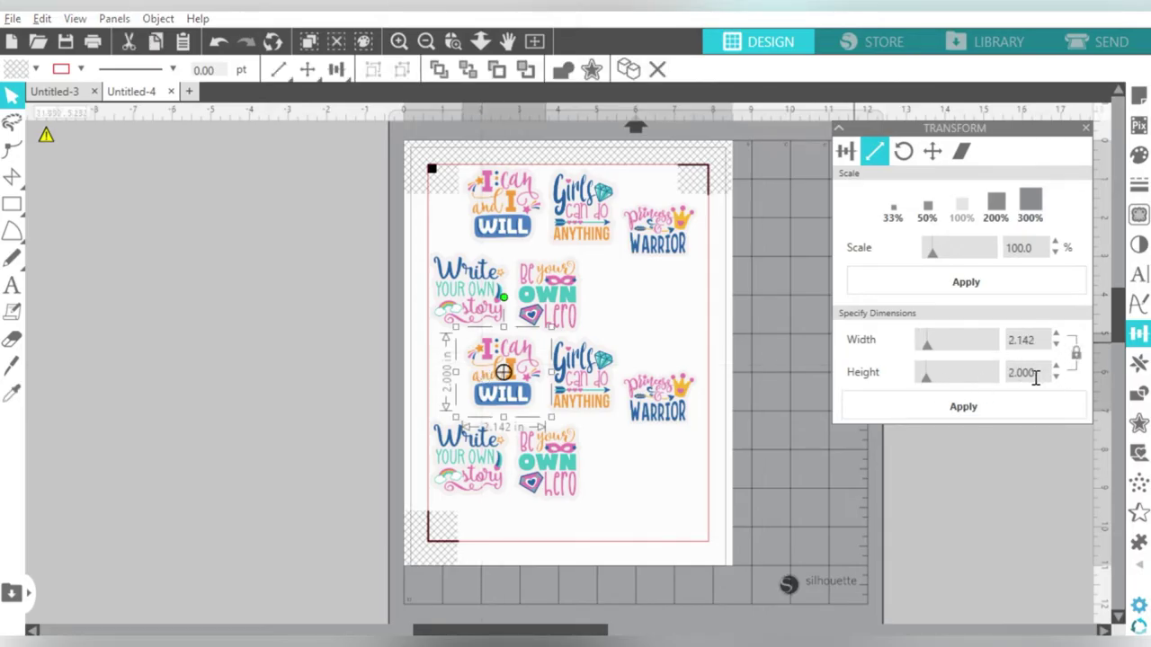
pyautogui.press('Return')
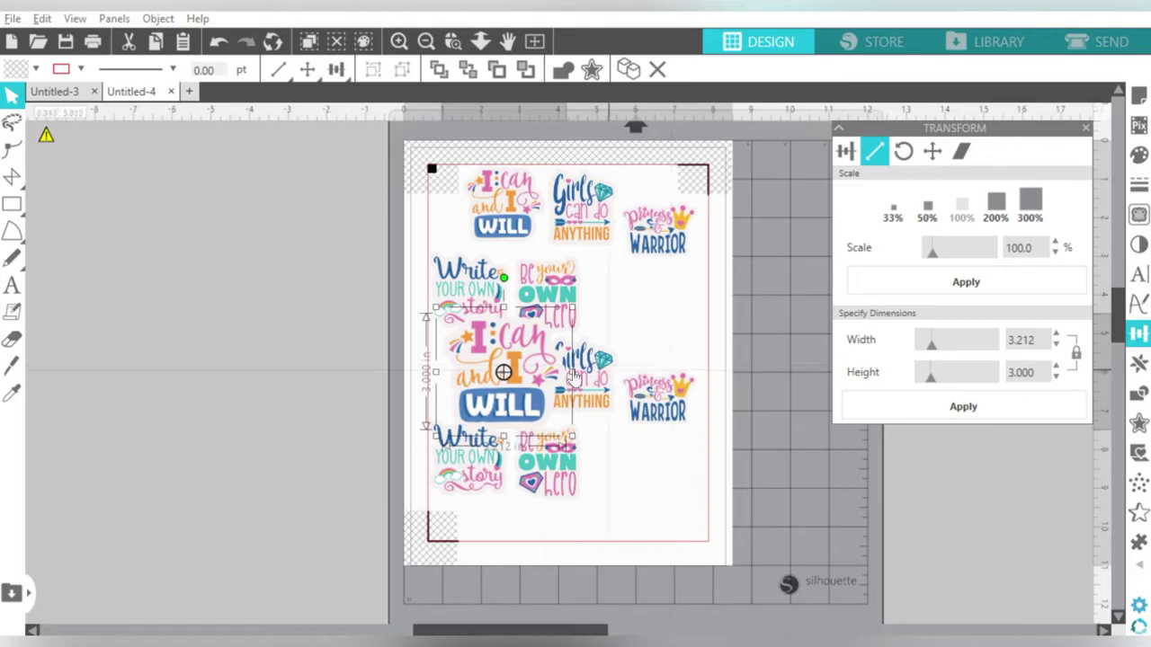
pyautogui.moveTo(537, 375); pyautogui.dragTo(349, 360)
pyautogui.click(550, 382)
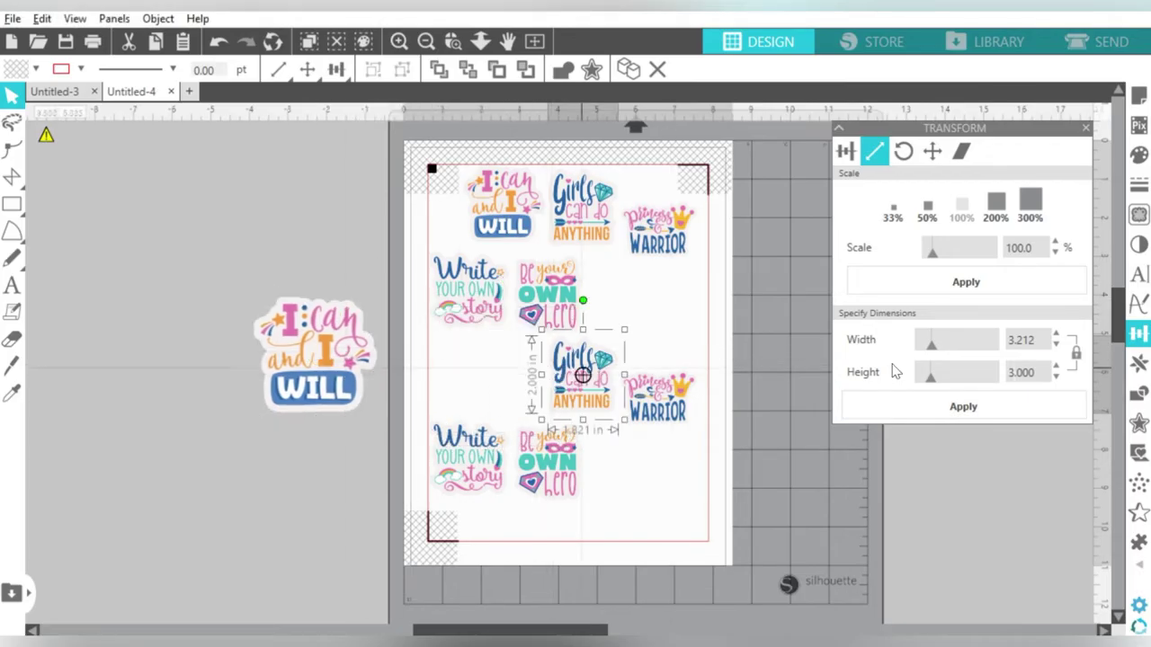
pyautogui.write('3')
pyautogui.press('Return')
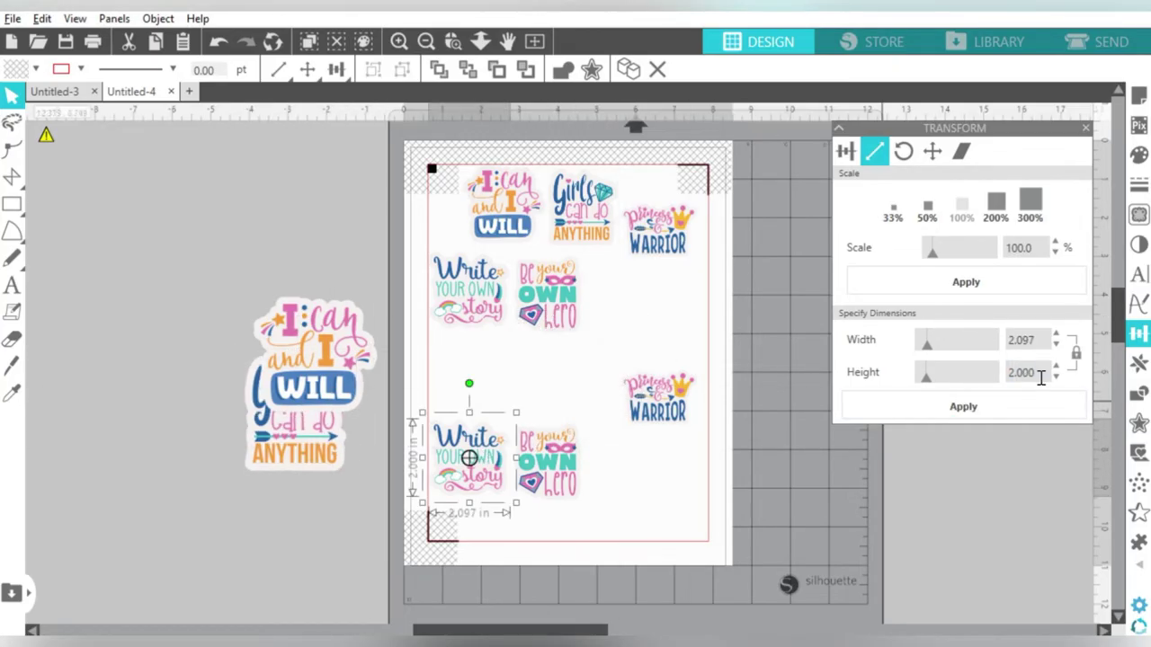
pyautogui.write('3')
pyautogui.press('Return')
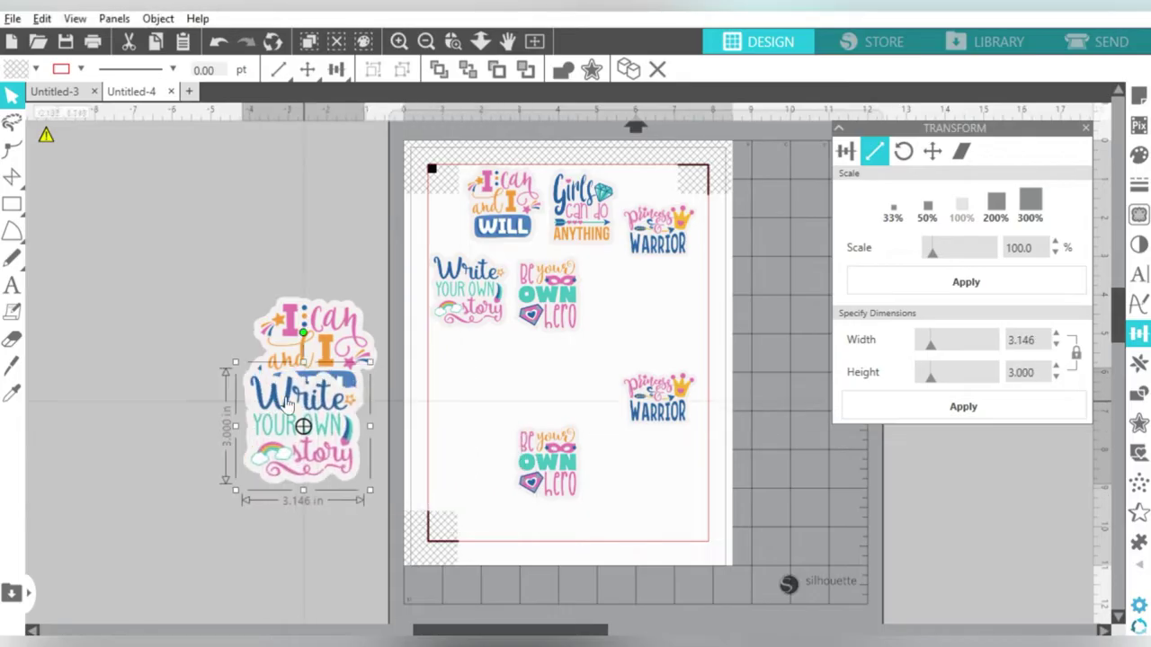
# - Set the duplicate Be your own hero height and Princess Warrior width to 3 in
pyautogui.click(568, 449)
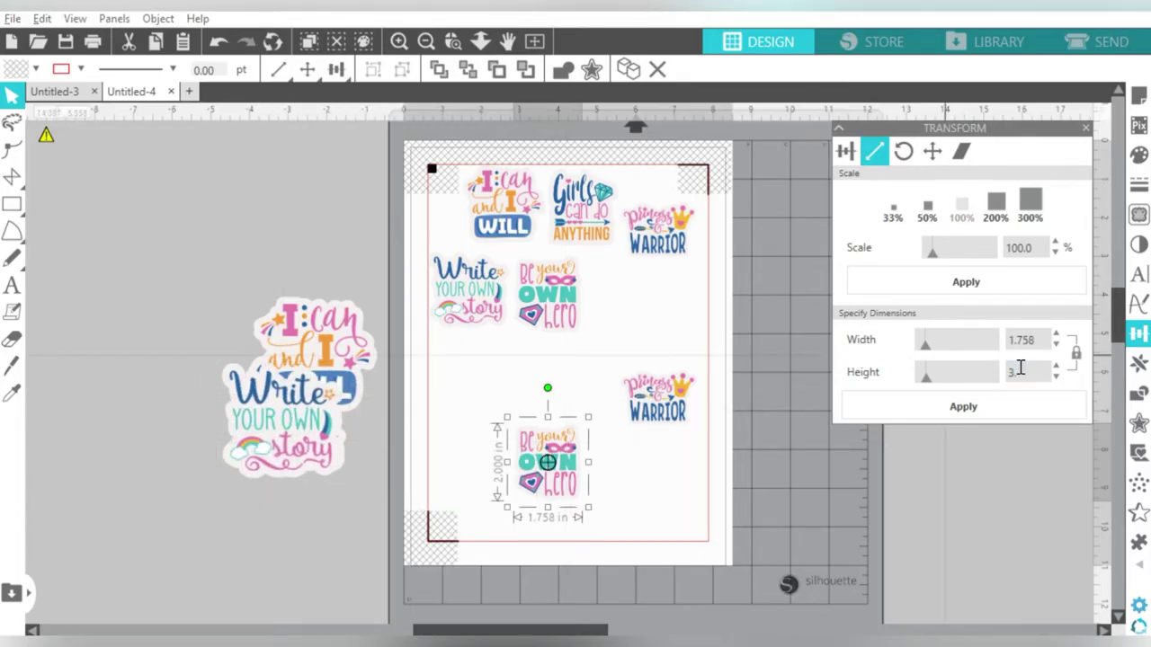
pyautogui.click(1020, 368)
pyautogui.write('3')
pyautogui.press('Return')
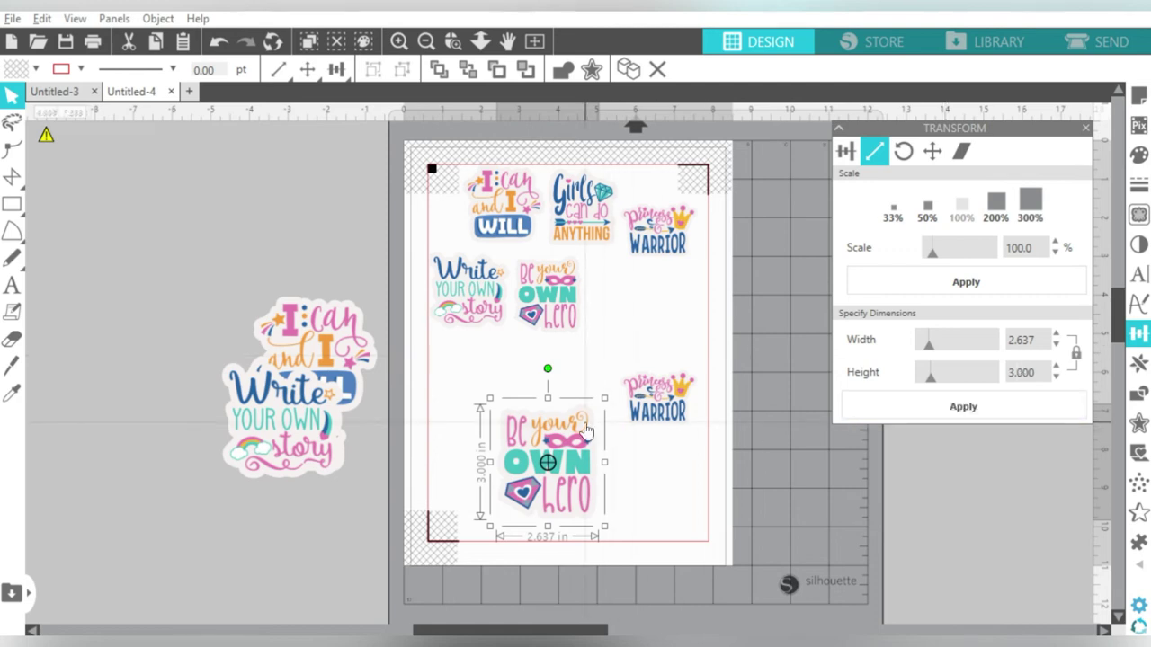
pyautogui.press('Delete')
pyautogui.click(661, 403)
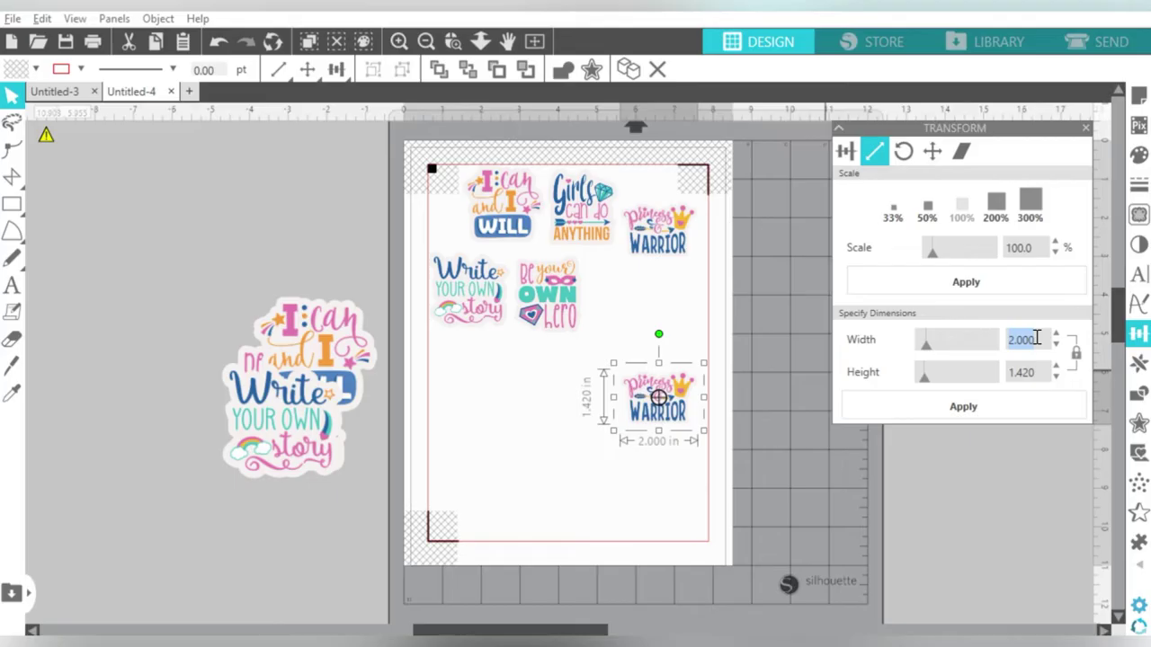
pyautogui.write('3')
pyautogui.press('Return')
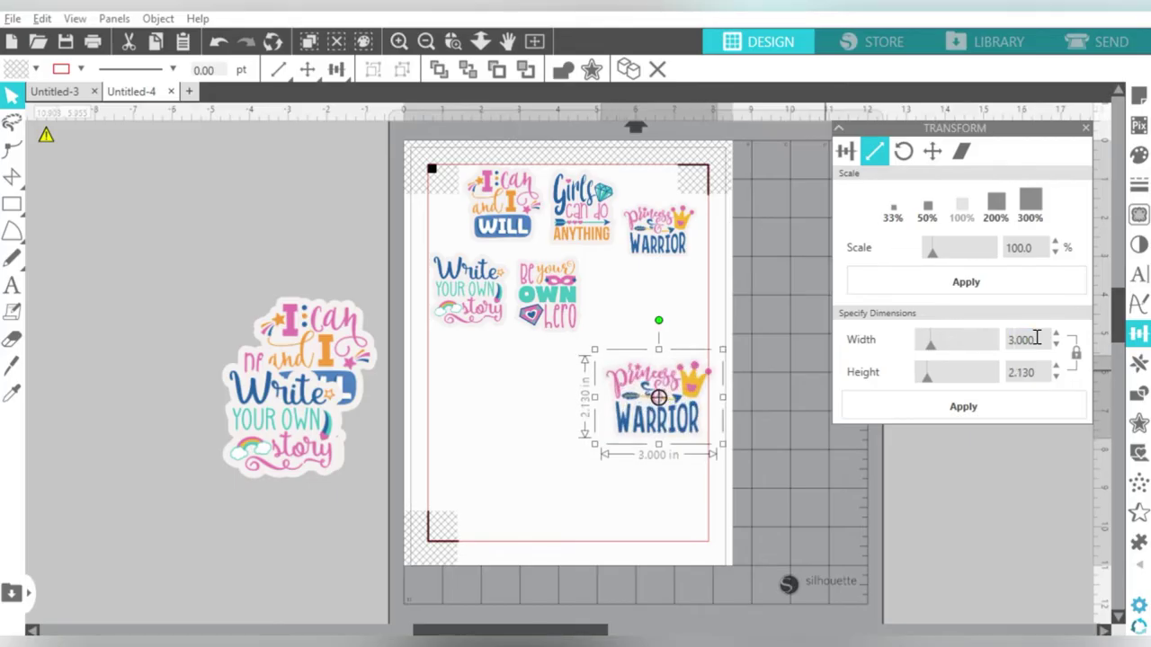
# - Place the large I can, Warrior, Write and Be your own hero stickers on the page
pyautogui.moveTo(338, 336); pyautogui.dragTo(535, 462)
pyautogui.moveTo(656, 395); pyautogui.dragTo(645, 492)
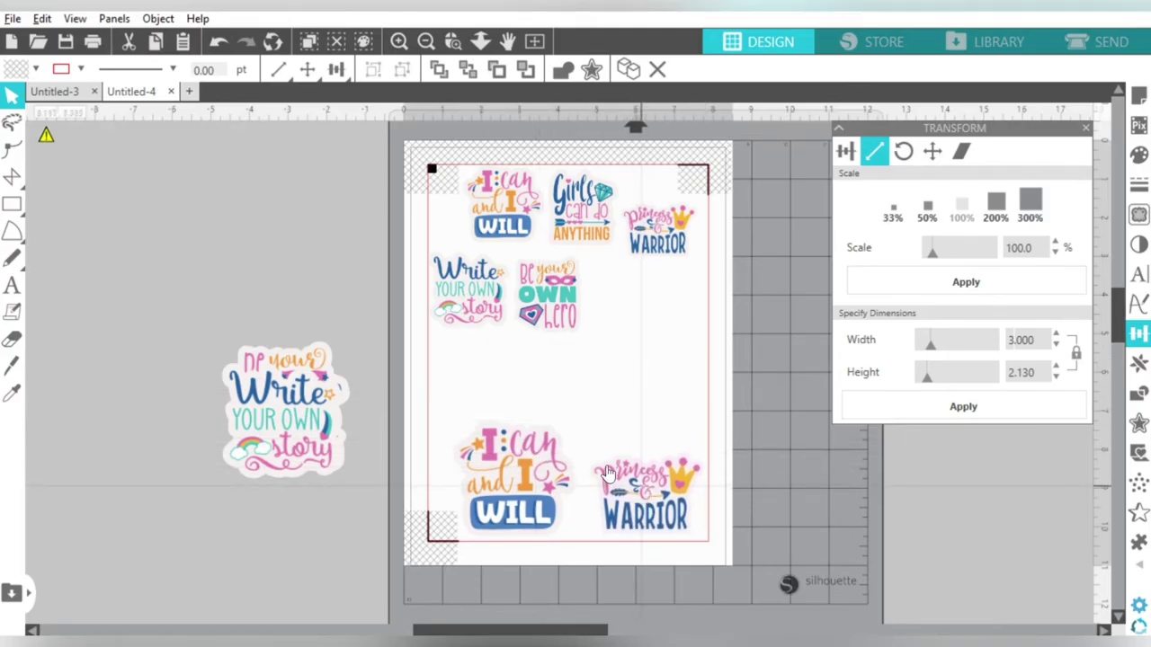
pyautogui.moveTo(307, 387); pyautogui.dragTo(667, 368)
pyautogui.click(503, 378)
pyautogui.moveTo(290, 388); pyautogui.dragTo(487, 347)
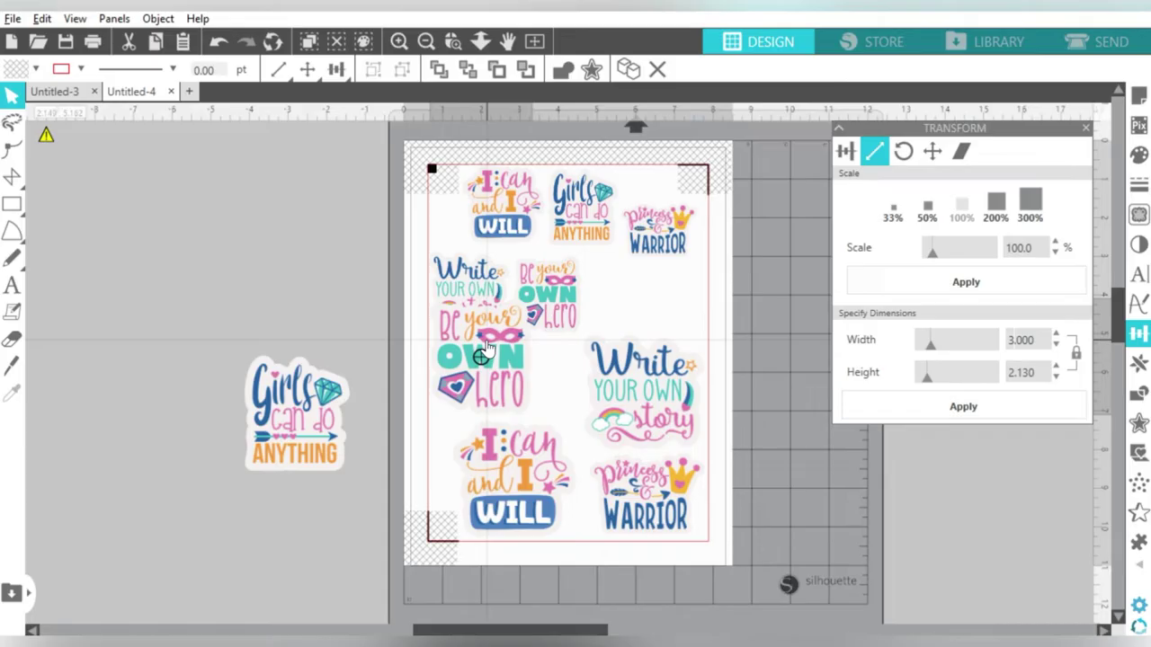
# - Rearrange the small Write, hero and Warrior stickers around the large ones
pyautogui.moveTo(469, 269); pyautogui.dragTo(658, 296)
pyautogui.click(611, 252)
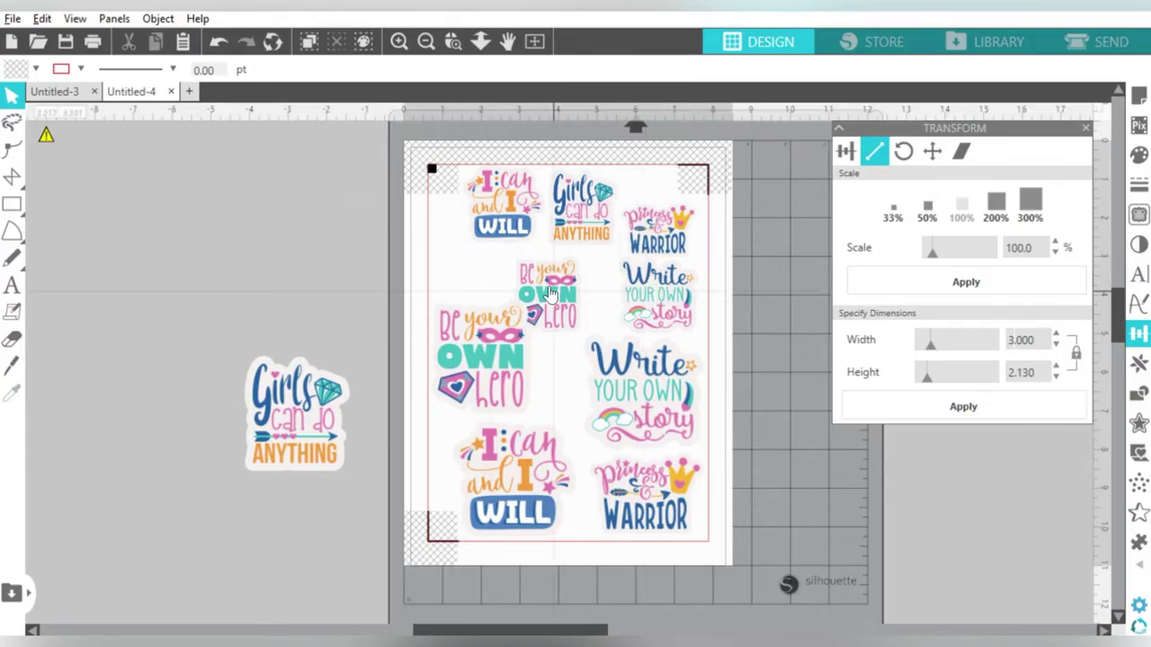
pyautogui.moveTo(550, 295); pyautogui.dragTo(584, 293)
pyautogui.moveTo(480, 332); pyautogui.dragTo(480, 284)
pyautogui.moveTo(504, 203); pyautogui.dragTo(503, 207)
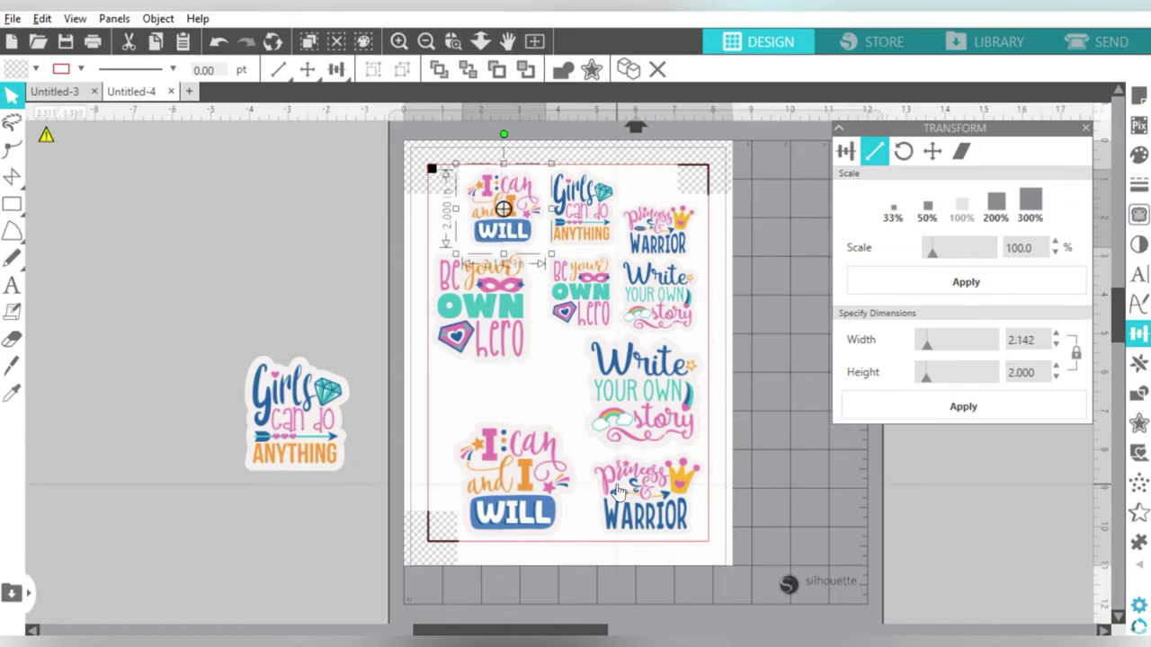
pyautogui.moveTo(553, 486); pyautogui.dragTo(563, 487)
pyautogui.moveTo(666, 229); pyautogui.dragTo(733, 265)
pyautogui.moveTo(580, 292); pyautogui.dragTo(571, 211)
pyautogui.click(503, 207)
# - Rotate the small I can sticker 180° and the large hero sticker 90°
pyautogui.click(903, 151)
pyautogui.click(966, 322)
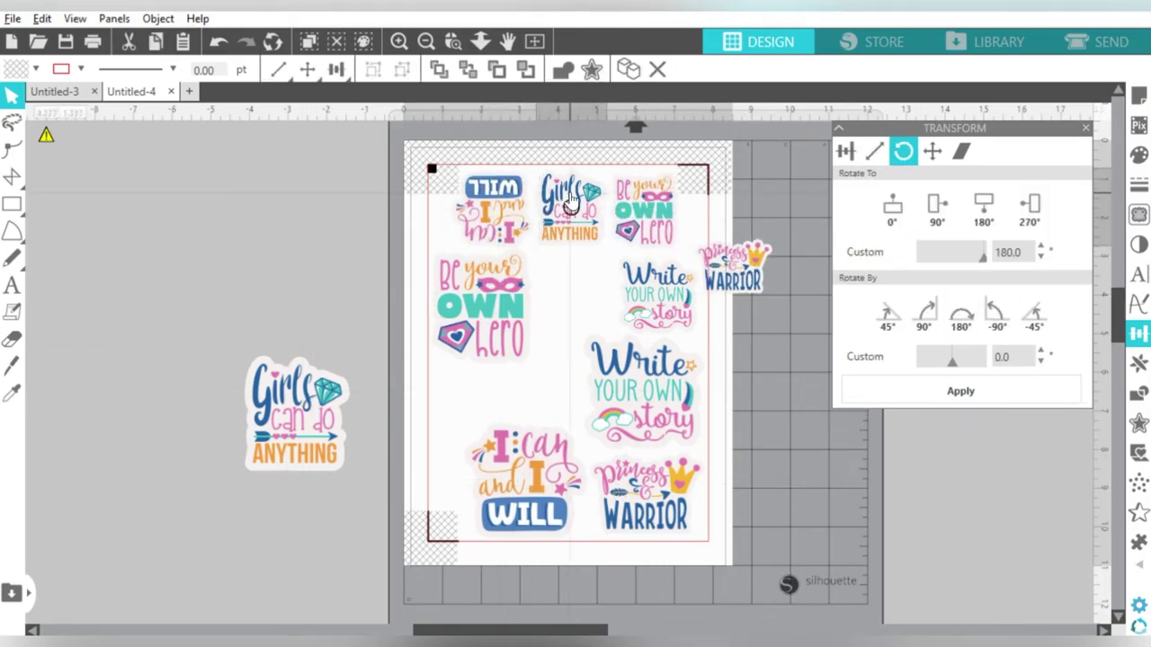
pyautogui.click(481, 306)
pyautogui.click(961, 315)
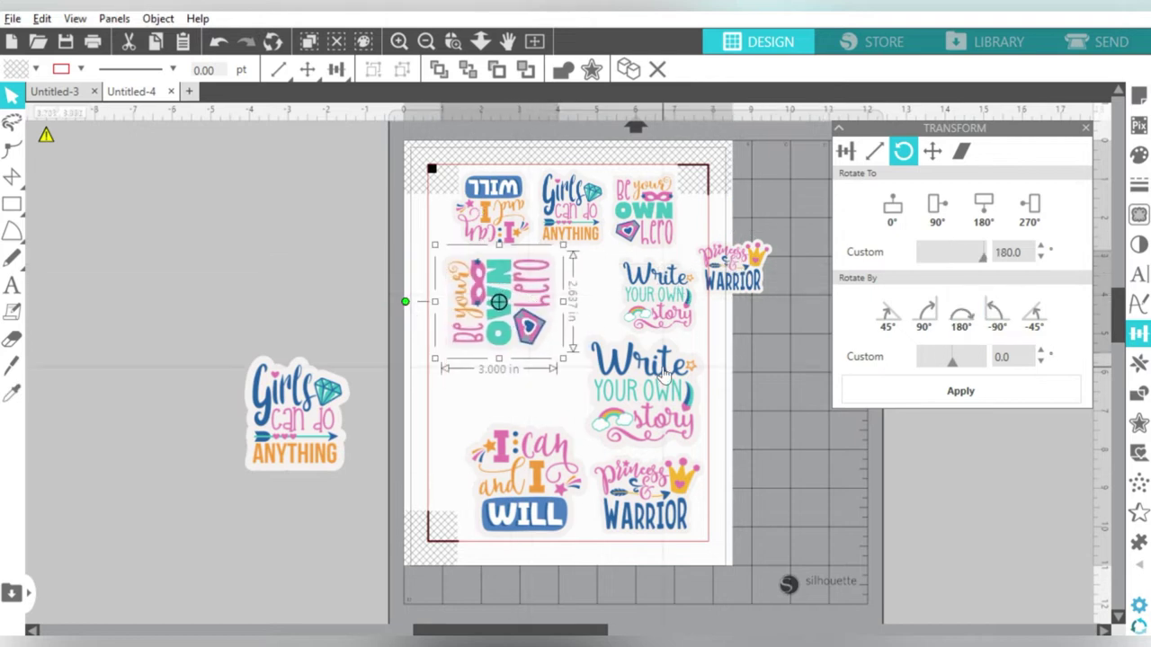
# - Bring the large Girls sticker on the page and turn the small Warrior sideways onto it
pyautogui.moveTo(303, 409); pyautogui.dragTo(499, 409)
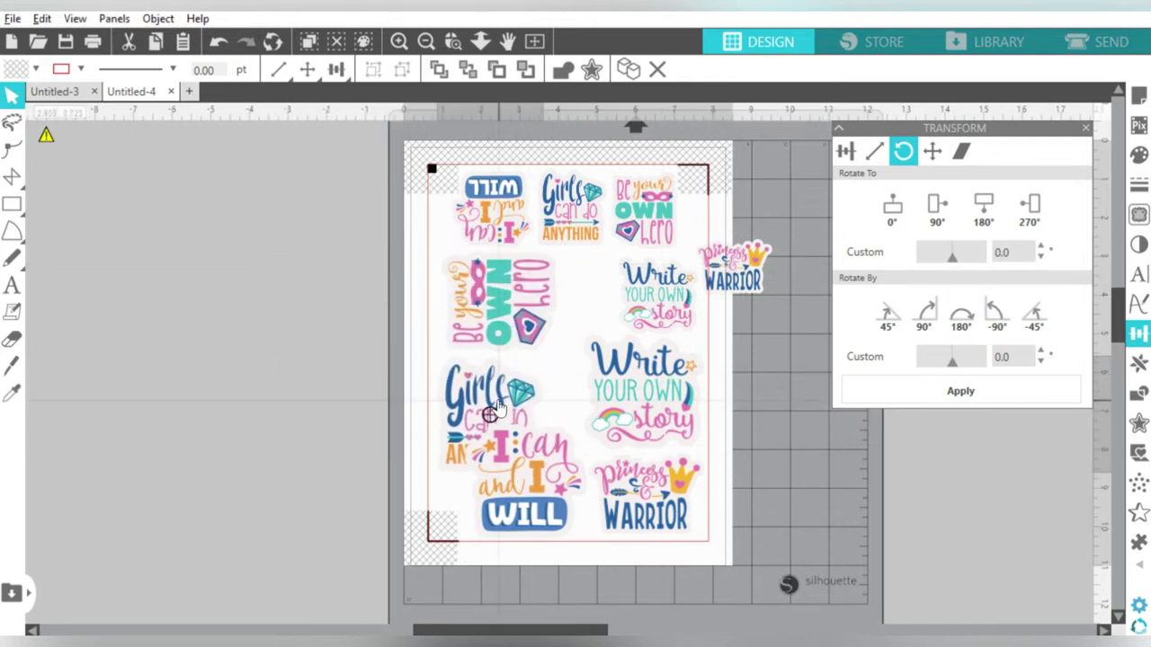
pyautogui.click(734, 270)
pyautogui.click(996, 315)
pyautogui.moveTo(733, 269); pyautogui.dragTo(589, 297)
# - Turn the large Warrior sticker sideways and place it above the large Write sticker
pyautogui.click(758, 437)
pyautogui.click(647, 495)
pyautogui.click(996, 314)
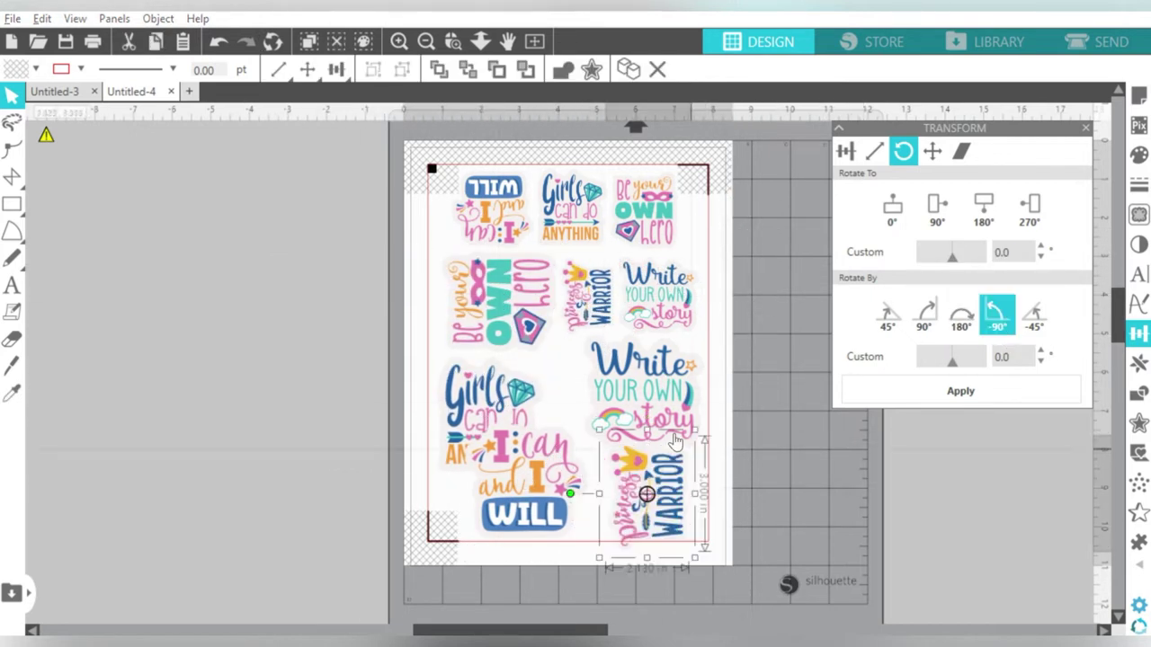
pyautogui.moveTo(675, 441); pyautogui.dragTo(804, 504)
pyautogui.moveTo(643, 396); pyautogui.dragTo(634, 481)
pyautogui.moveTo(804, 503); pyautogui.dragTo(652, 391)
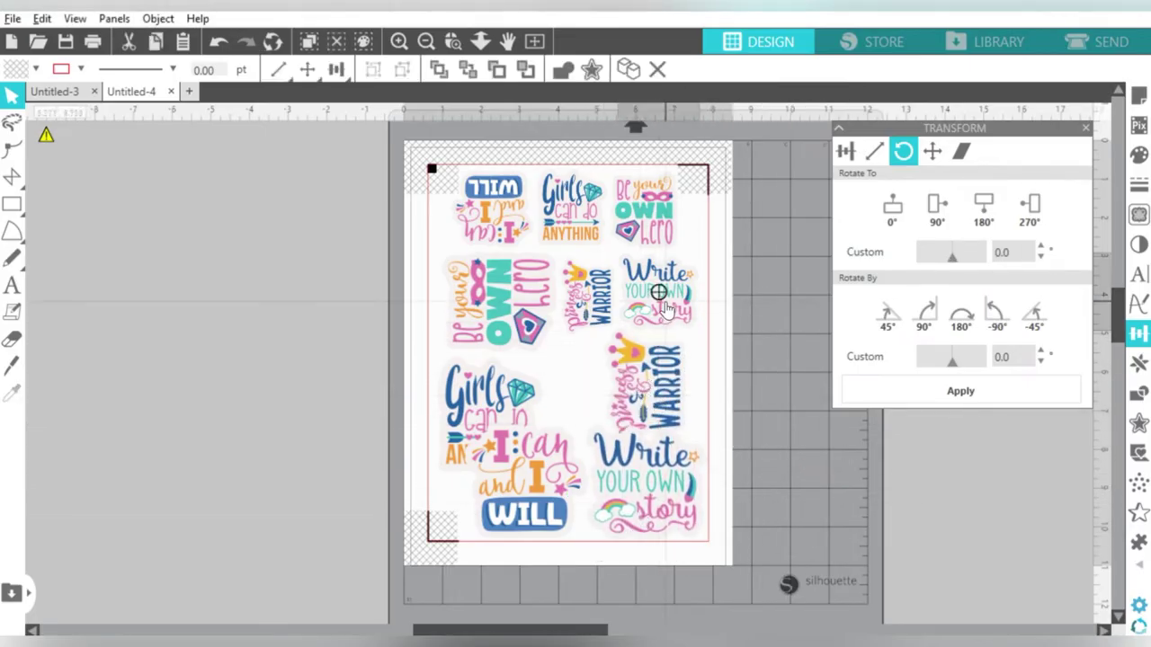
pyautogui.click(652, 387)
pyautogui.click(961, 315)
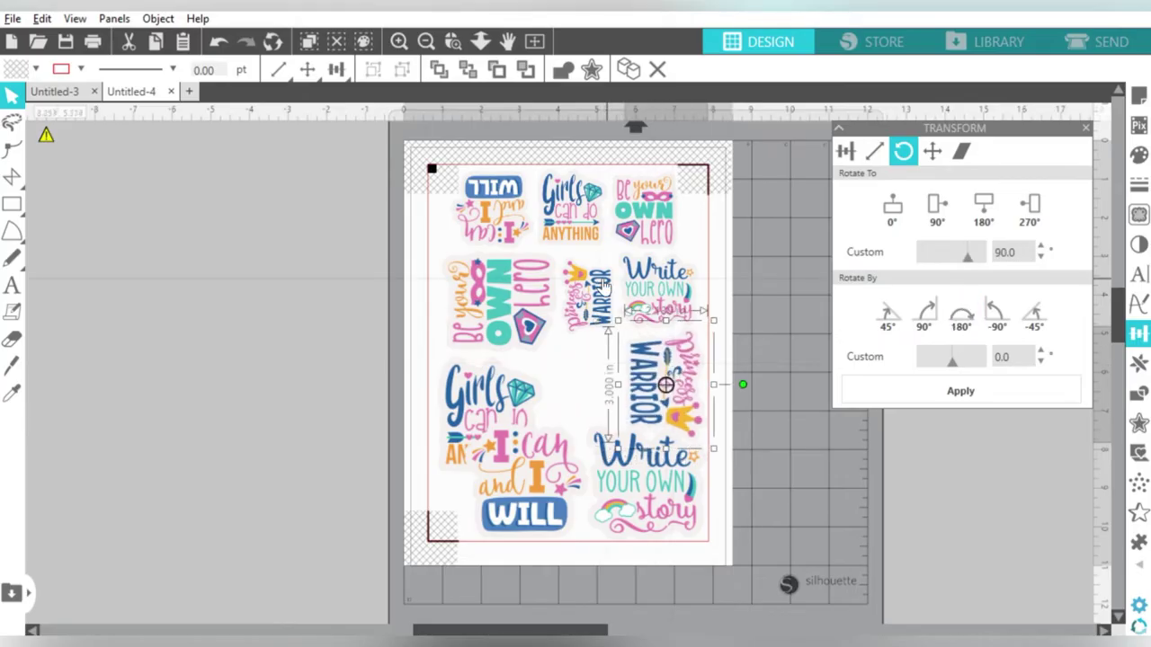
# - Swap the small Warrior and Write positions and undo a trial flip of Girls
pyautogui.moveTo(605, 286); pyautogui.dragTo(742, 288)
pyautogui.moveTo(657, 287); pyautogui.dragTo(600, 289)
pyautogui.moveTo(743, 287); pyautogui.dragTo(676, 290)
pyautogui.click(463, 409)
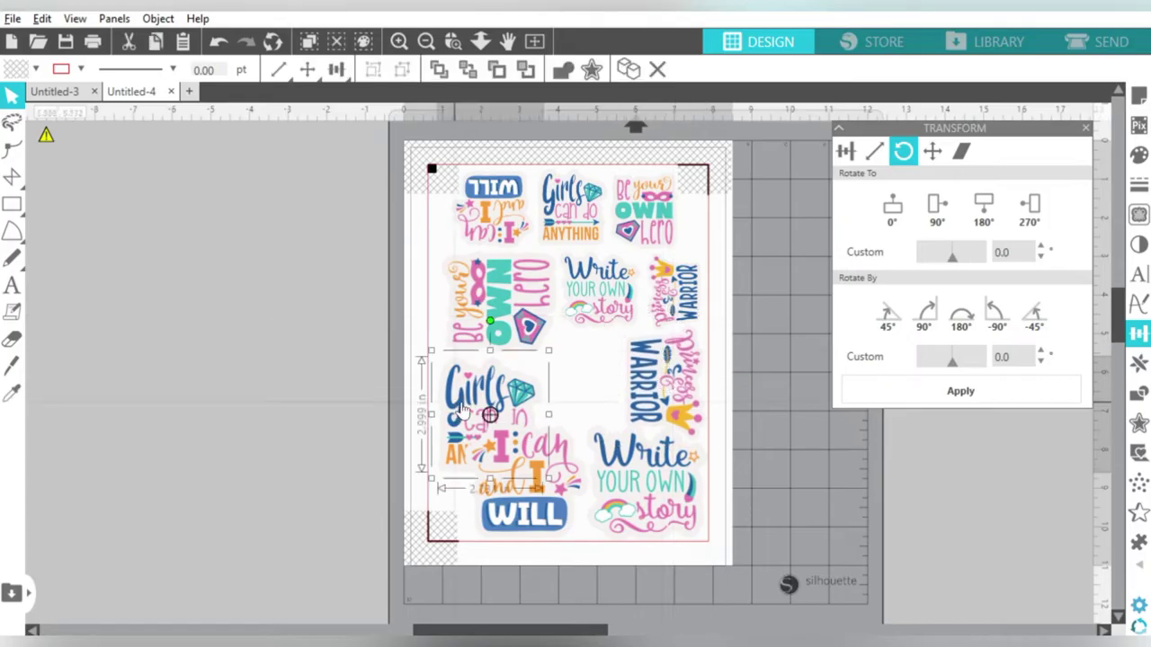
pyautogui.moveTo(463, 409); pyautogui.dragTo(579, 378)
pyautogui.click(961, 315)
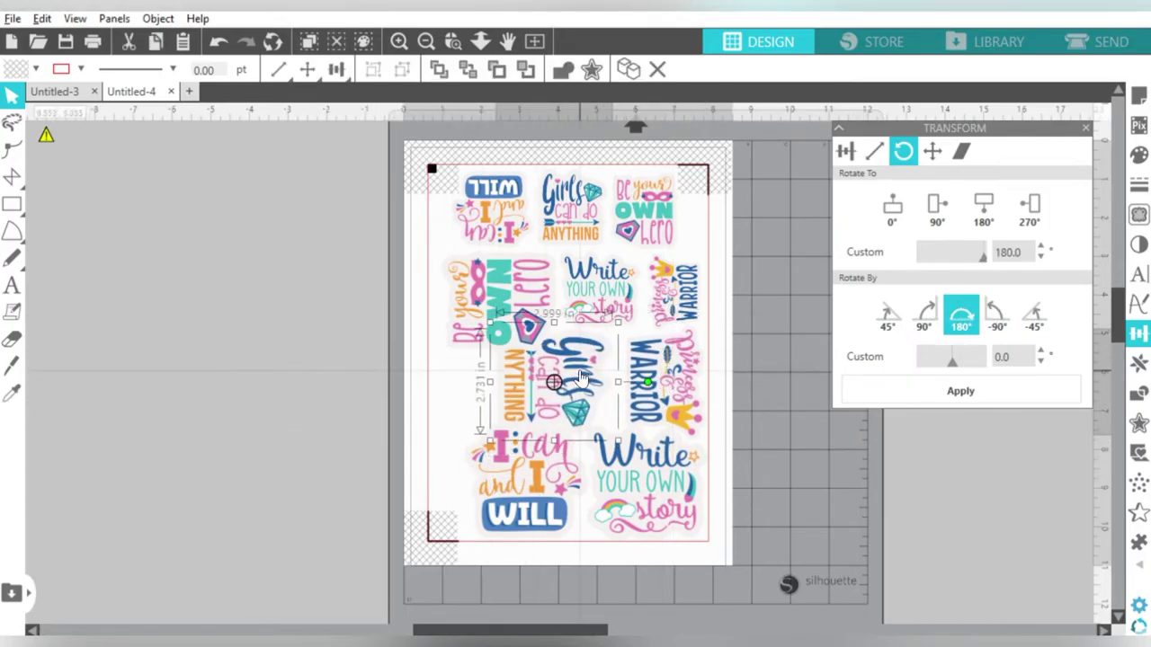
pyautogui.hotkey('ctrl', 'z')
pyautogui.hotkey('ctrl', 'z')
pyautogui.hotkey('ctrl', 'z')
pyautogui.hotkey('ctrl', 'z')
pyautogui.hotkey('ctrl', 'z')
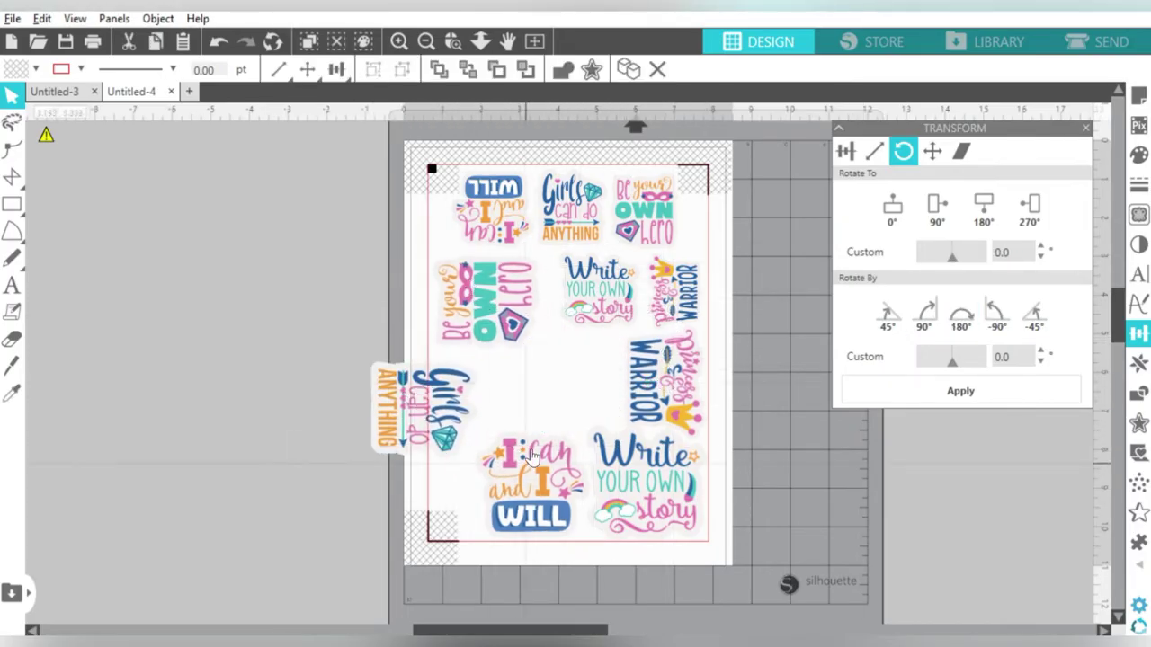
# - Put the large I can at bottom left, flip Write 180°, and turn Girls 180°
pyautogui.moveTo(530, 454); pyautogui.dragTo(543, 364)
pyautogui.click(645, 477)
pyautogui.click(961, 315)
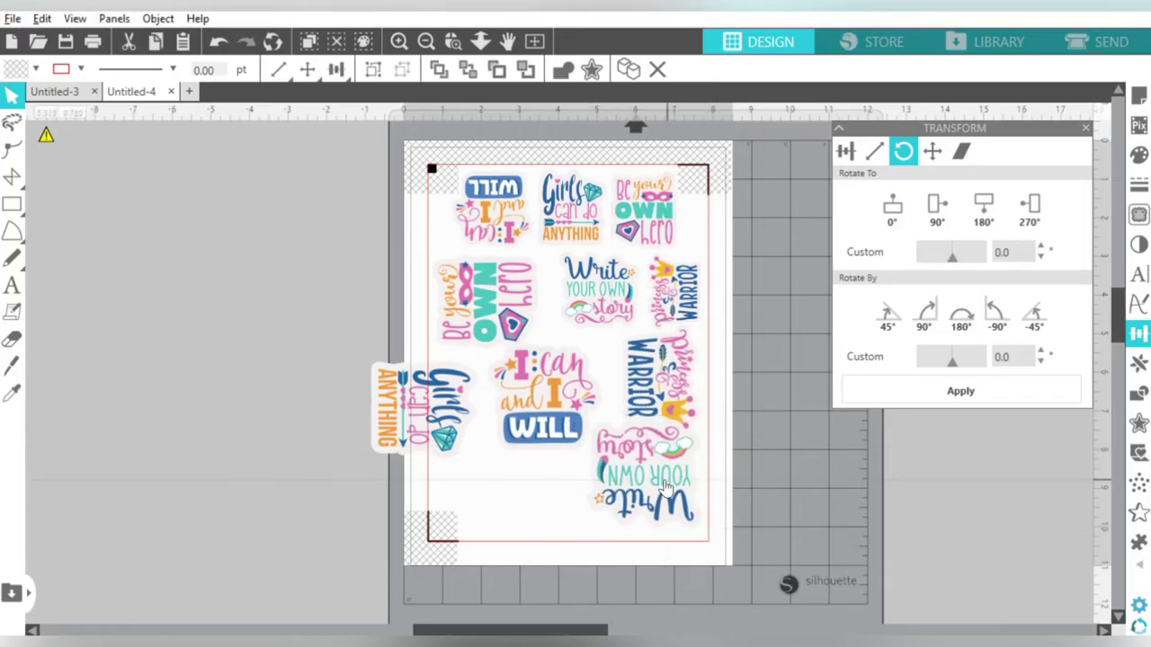
pyautogui.moveTo(665, 486); pyautogui.dragTo(661, 499)
pyautogui.moveTo(542, 396); pyautogui.dragTo(558, 392)
pyautogui.moveTo(422, 409); pyautogui.dragTo(349, 412)
pyautogui.moveTo(558, 391); pyautogui.dragTo(520, 485)
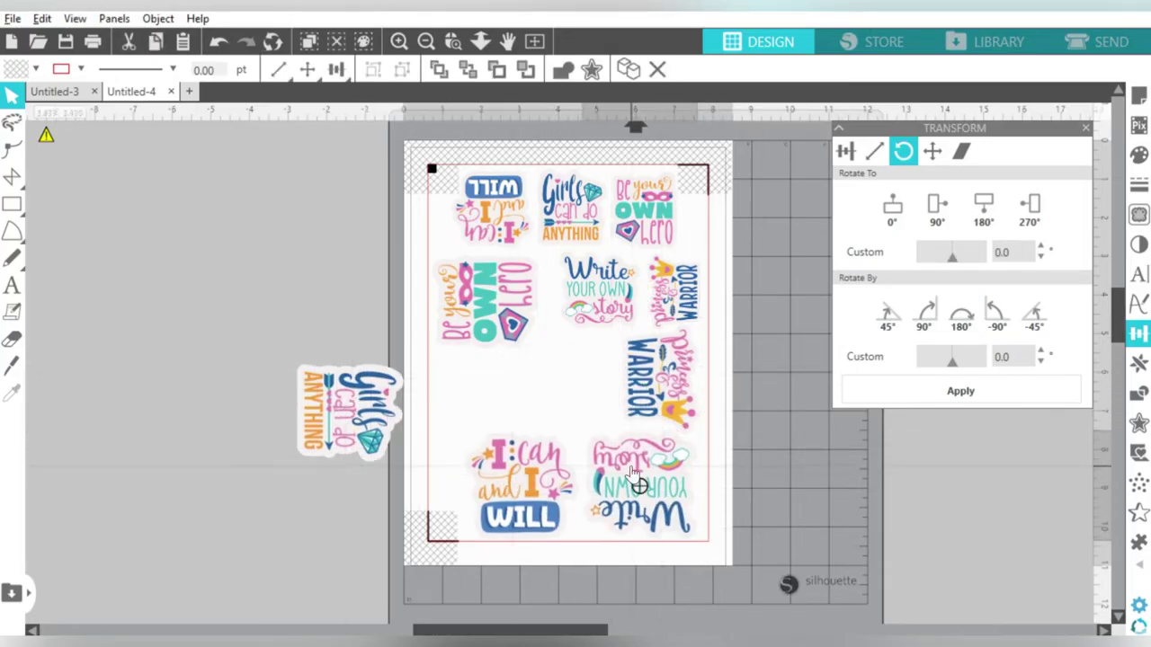
pyautogui.moveTo(349, 412); pyautogui.dragTo(502, 386)
pyautogui.click(997, 315)
pyautogui.click(997, 314)
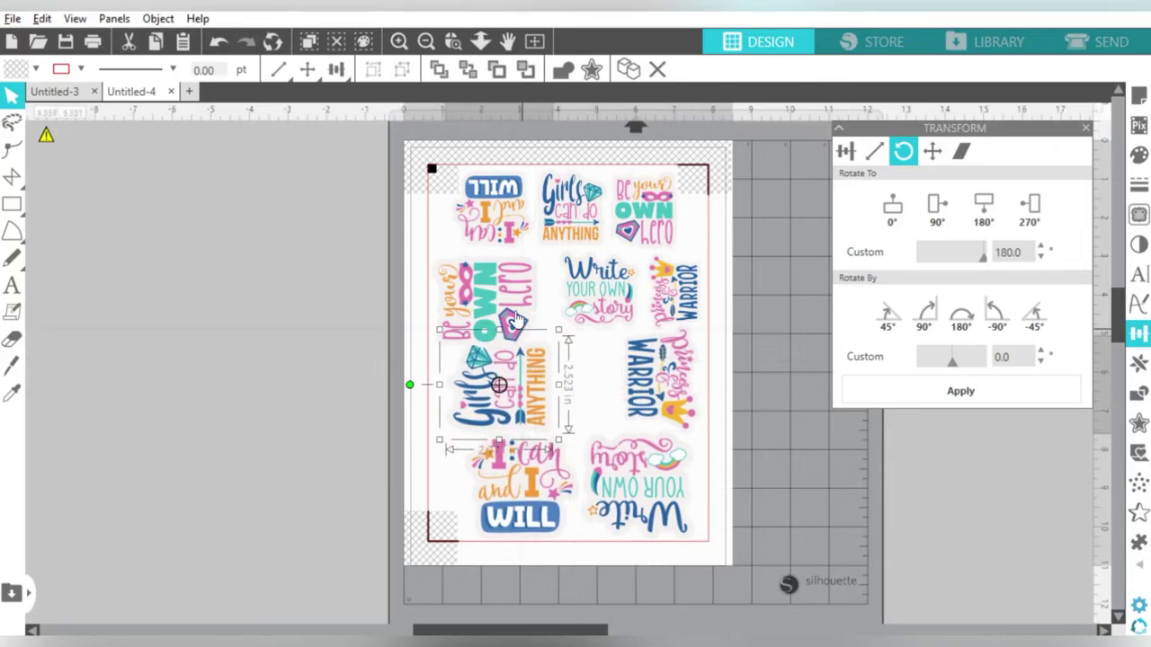
# - Settle the hero and Girls stickers, rotate the small I can 90°, and open Send
pyautogui.moveTo(512, 322); pyautogui.dragTo(509, 301)
pyautogui.moveTo(493, 206); pyautogui.dragTo(322, 280)
pyautogui.moveTo(509, 301); pyautogui.dragTo(499, 243)
pyautogui.moveTo(504, 387); pyautogui.dragTo(503, 344)
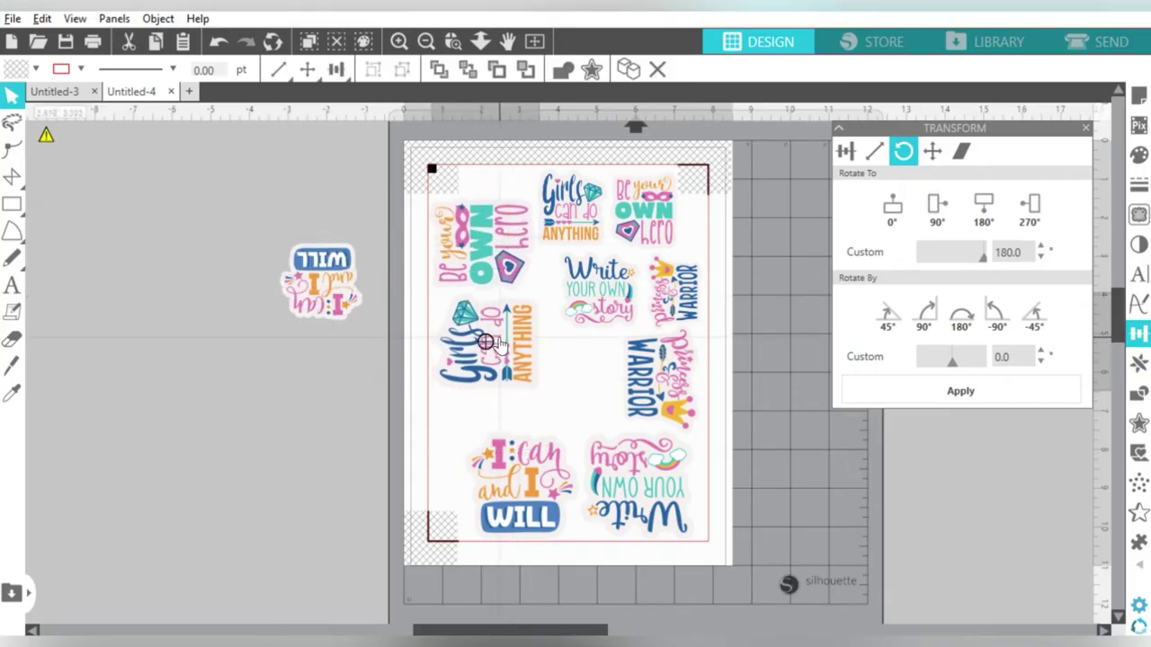
pyautogui.moveTo(322, 280); pyautogui.dragTo(582, 377)
pyautogui.click(925, 314)
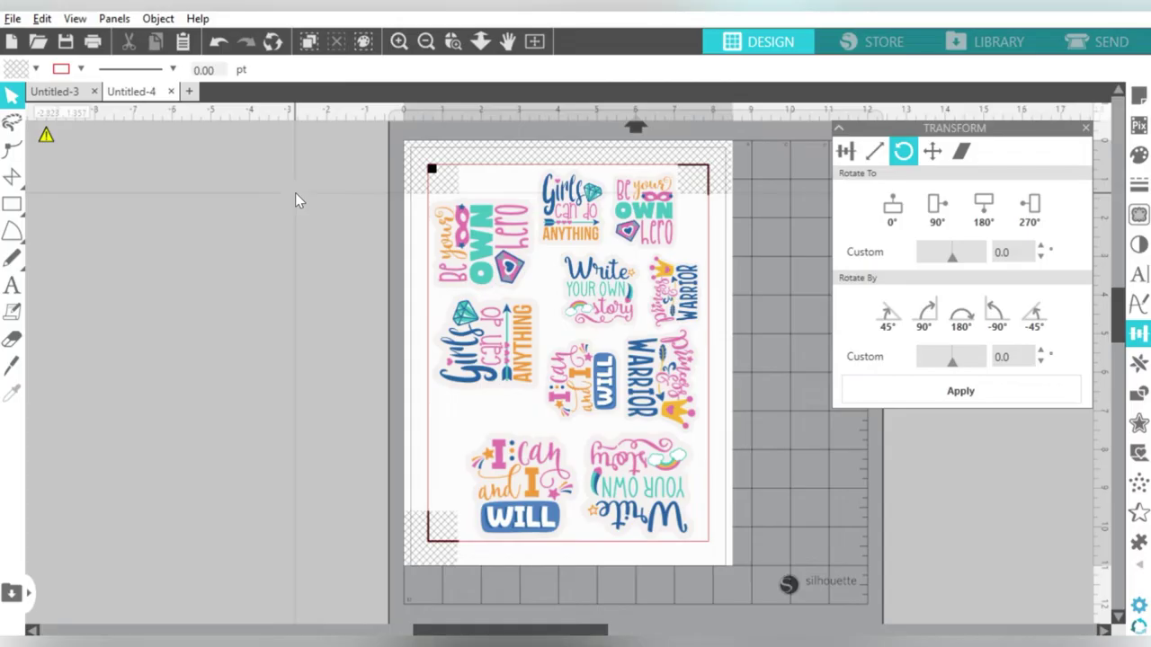
pyautogui.click(1079, 44)
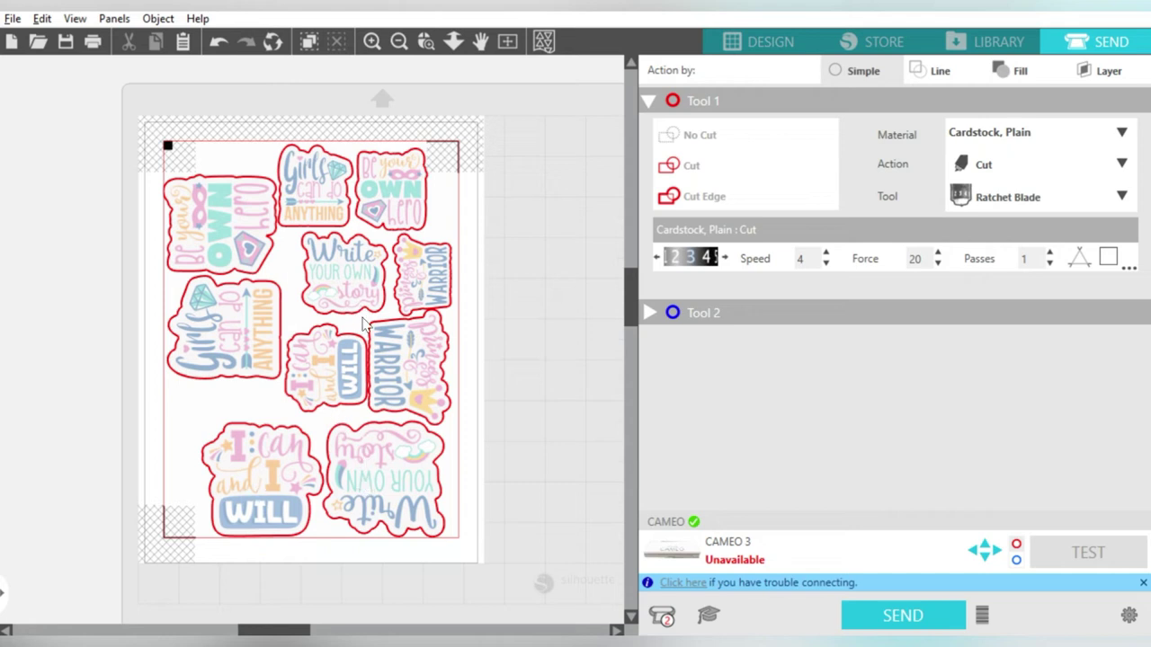
# - Open the Print dialog from the File menu, with the Brother HL-3170CDW printing the current page
pyautogui.click(10, 20)
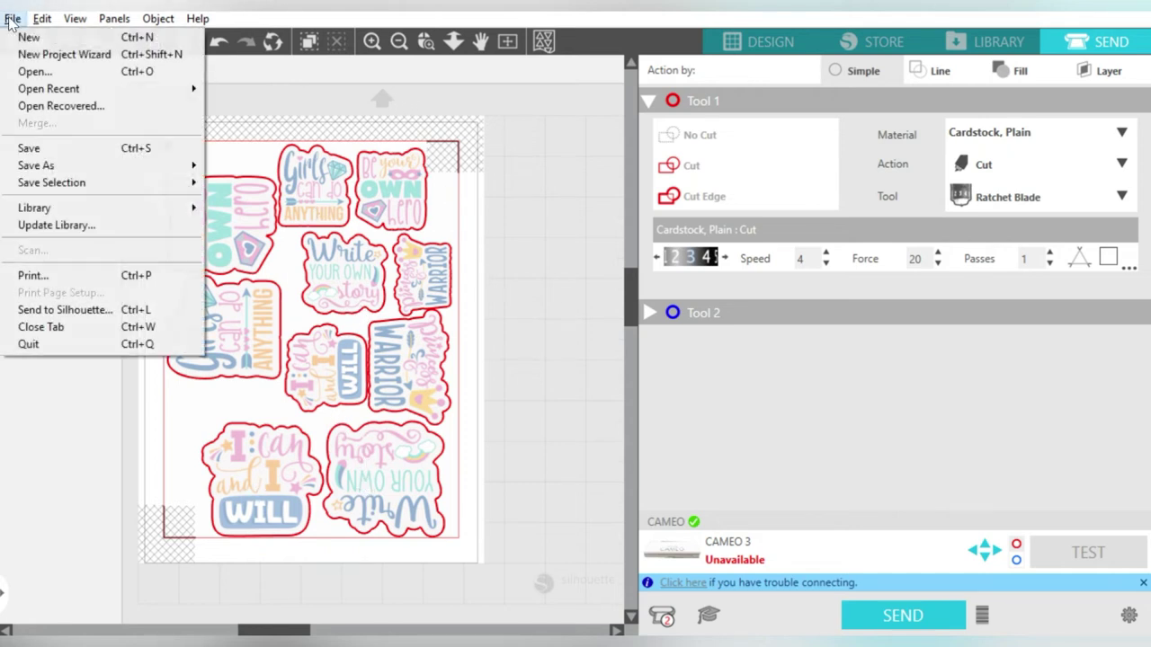
pyautogui.click(48, 279)
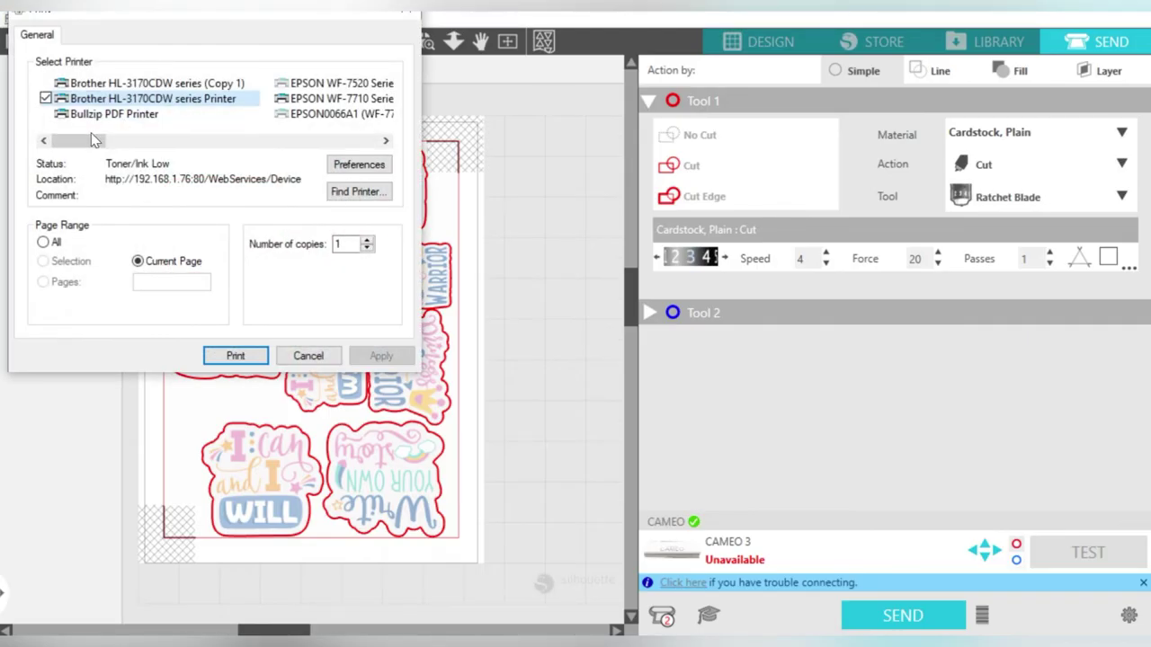